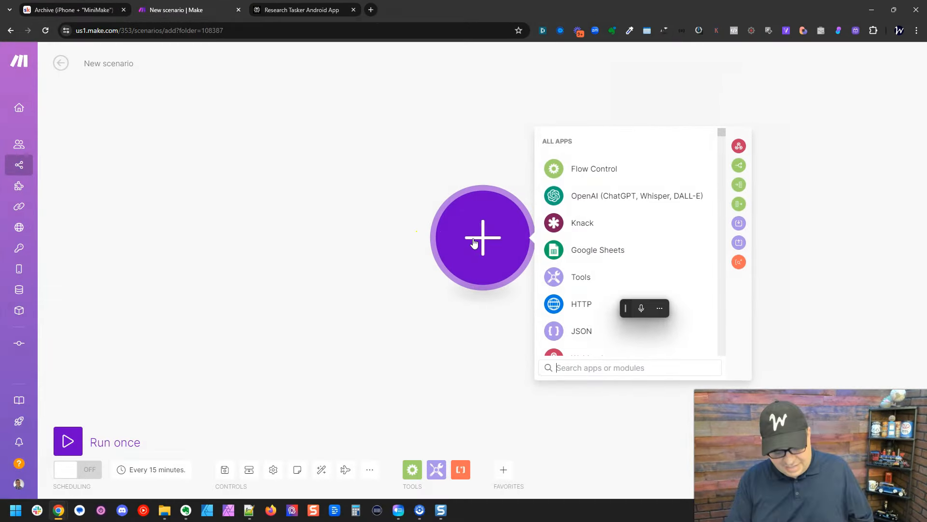
Add Slack's New Event trigger as the first module of the new scenario and open its settings.
{"action": "type", "text": "slack"}
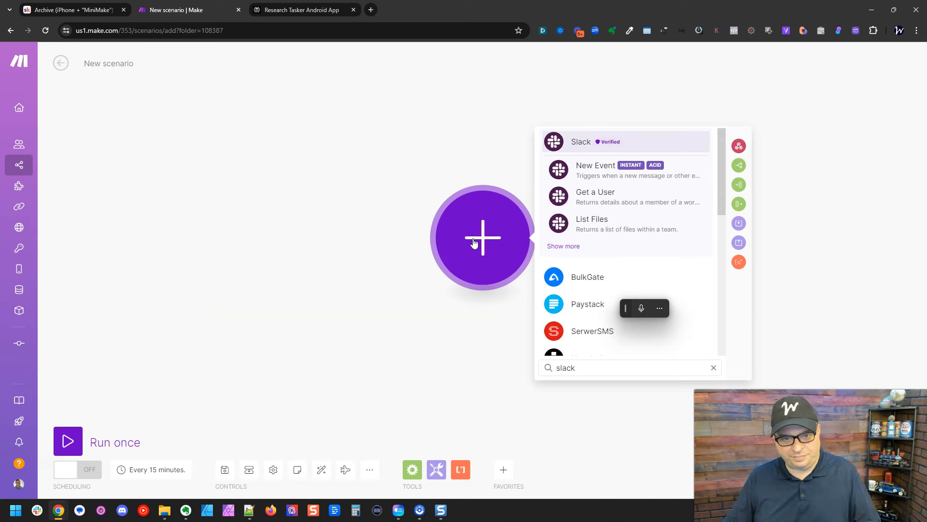
{"action": "left_click", "coordinate": [591, 172]}
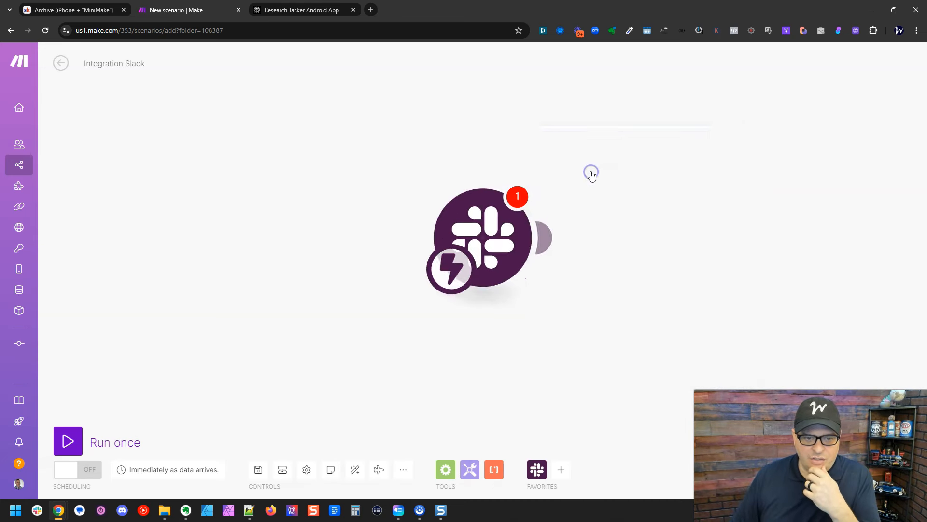
{"action": "left_click", "coordinate": [504, 237]}
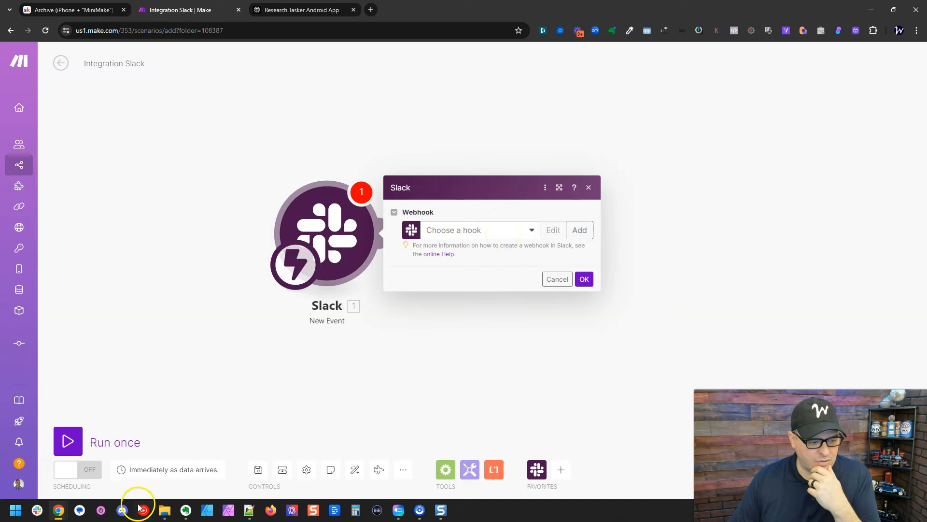
Switch to Slack and open the 2nd_brain_save_website channel in the Weblytica Tools workspace.
{"action": "left_click", "coordinate": [38, 510]}
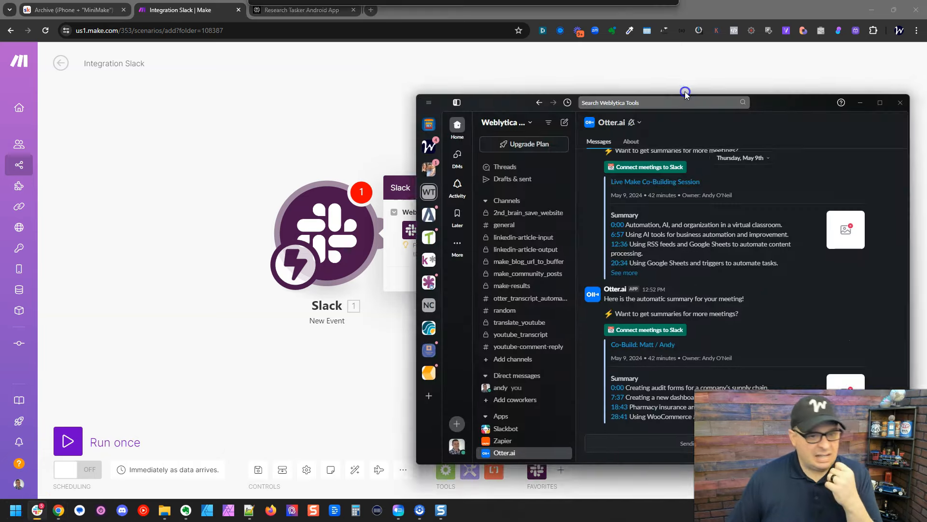
{"action": "left_click_drag", "start_coordinate": [661, 108], "coordinate": [478, 85]}
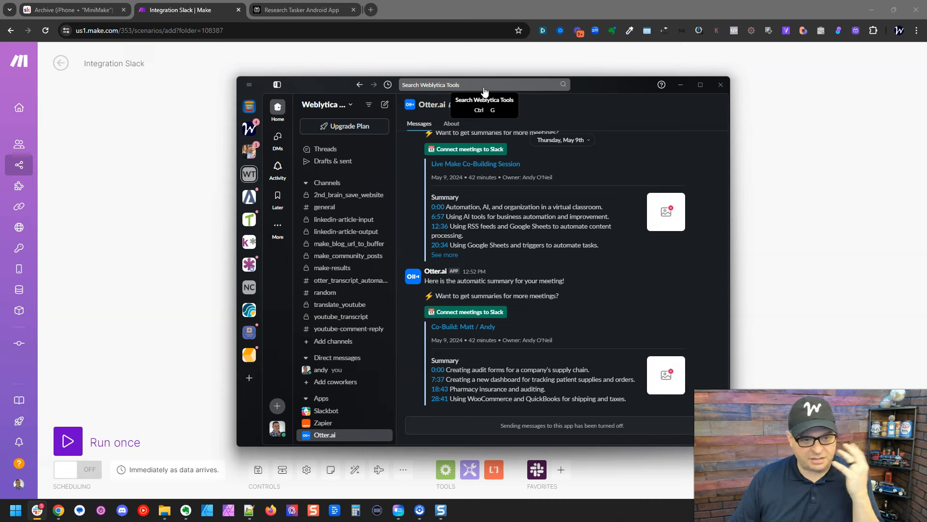
{"action": "left_click", "coordinate": [353, 198]}
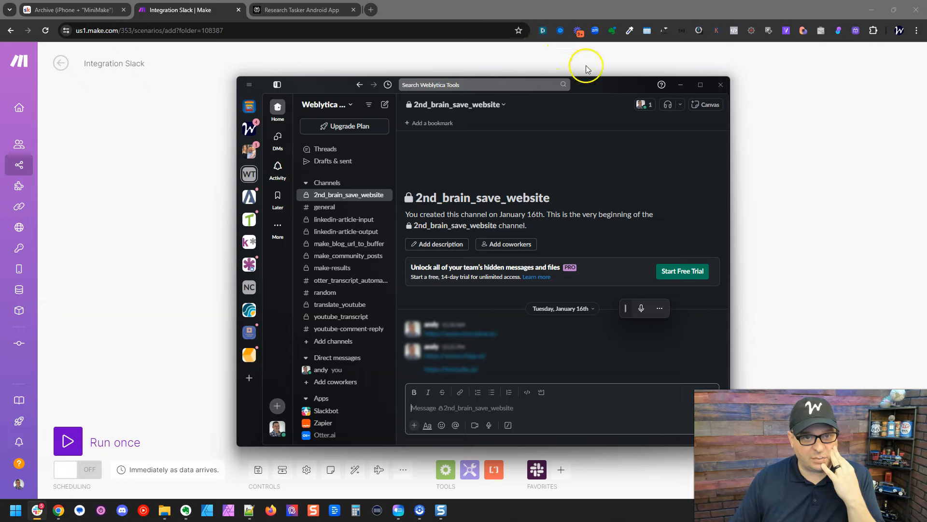
{"action": "left_click_drag", "start_coordinate": [589, 85], "coordinate": [630, 100]}
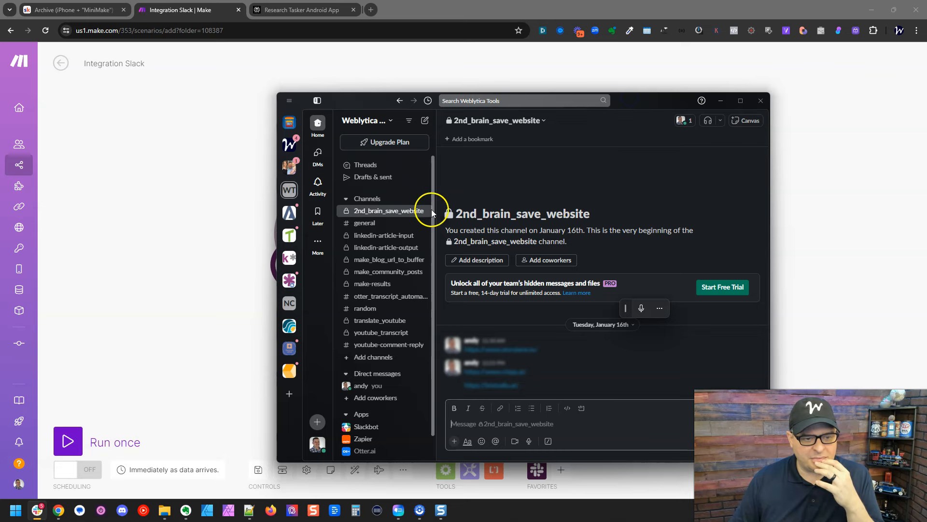
Rename the channel to 2nd_brain_save_website_software and move the Slack window clear of the scenario.
{"action": "left_click", "coordinate": [545, 119]}
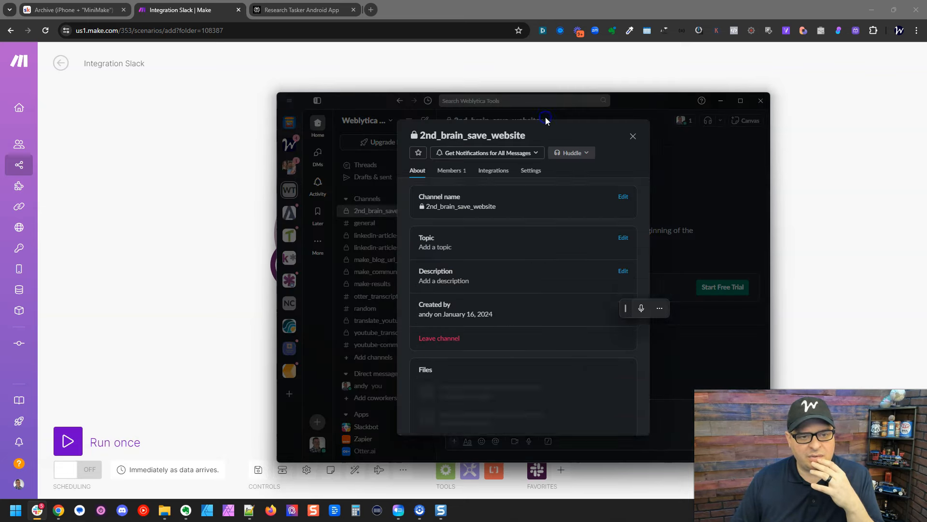
{"action": "left_click", "coordinate": [624, 197]}
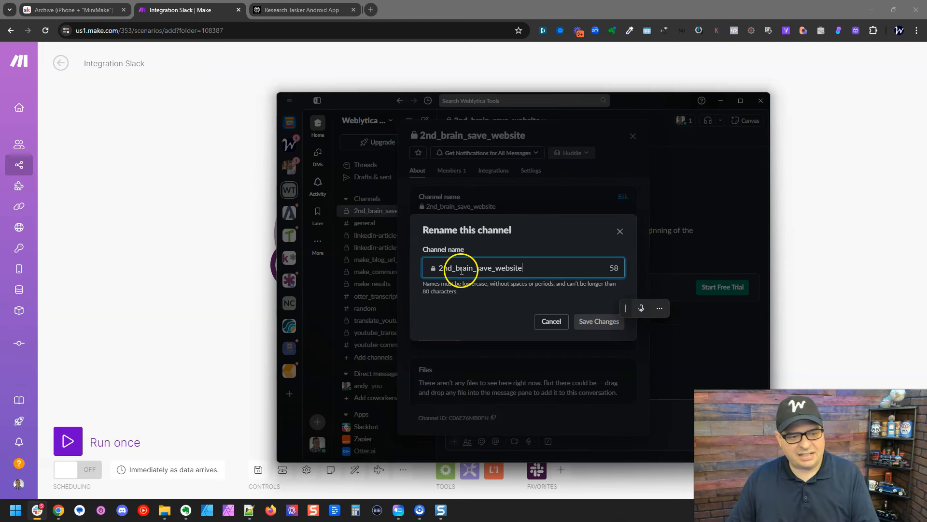
{"action": "left_click", "coordinate": [529, 267]}
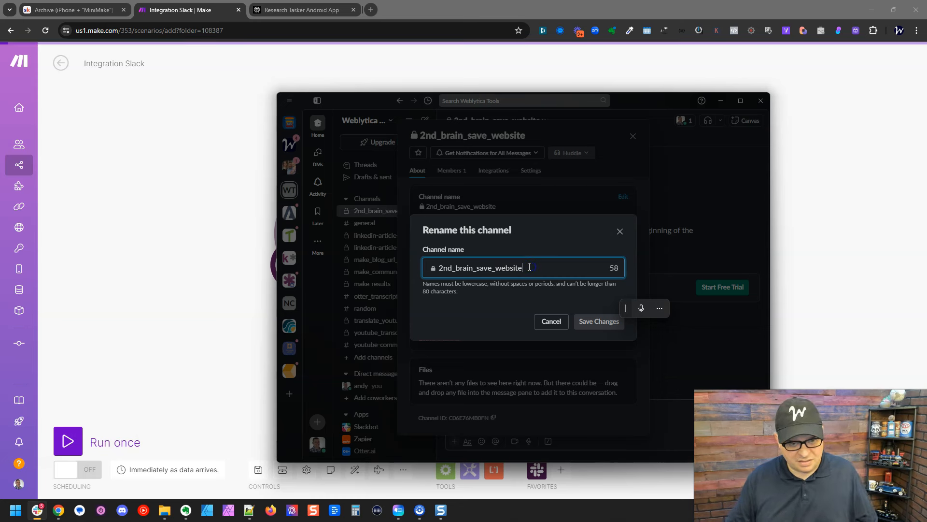
{"action": "type", "text": "_software"}
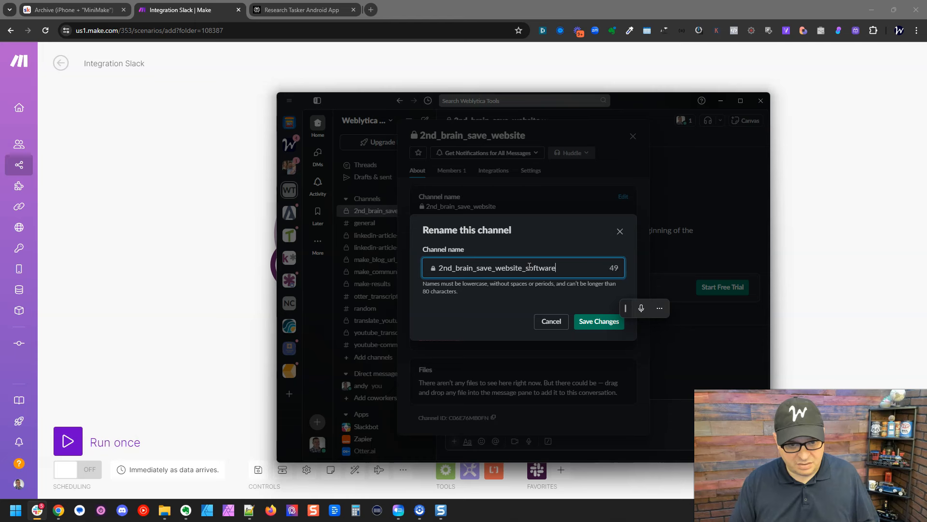
{"action": "left_click", "coordinate": [594, 320]}
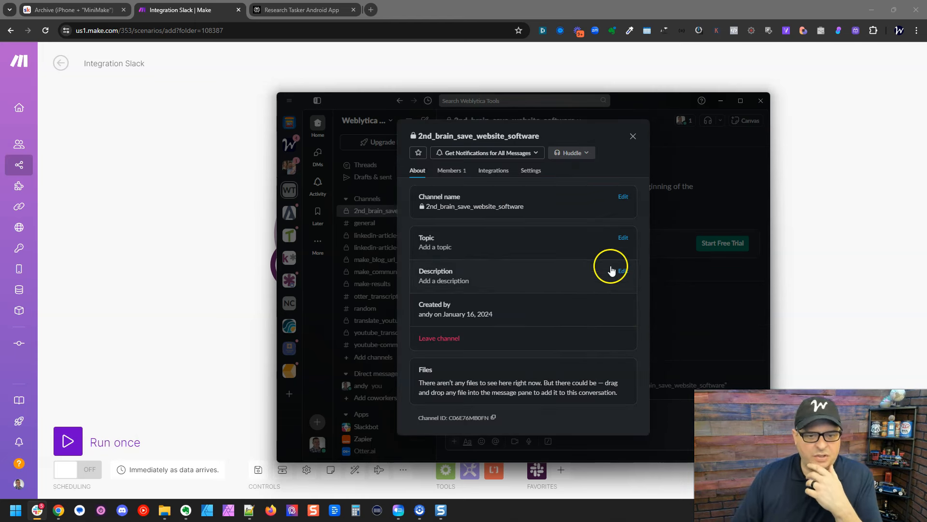
{"action": "left_click", "coordinate": [633, 137]}
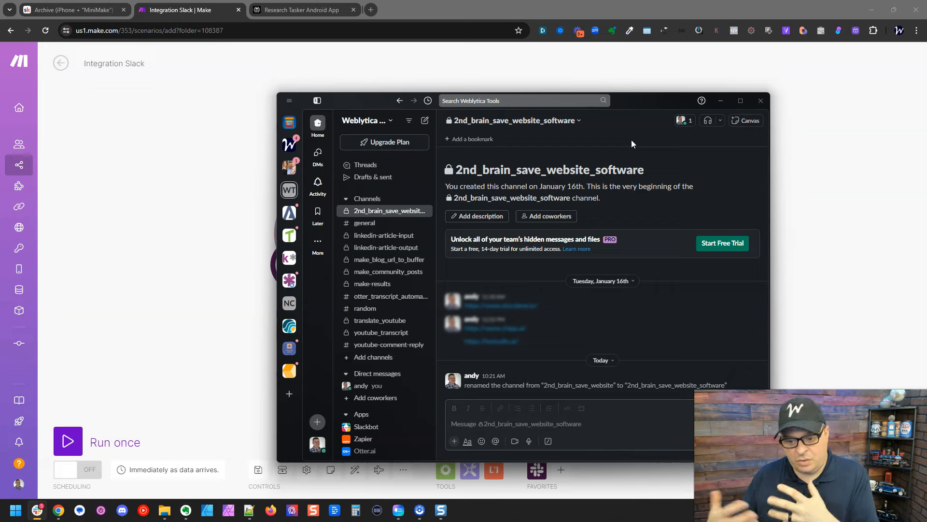
{"action": "left_click", "coordinate": [641, 131]}
{"action": "left_click_drag", "start_coordinate": [644, 108], "coordinate": [0, 160]}
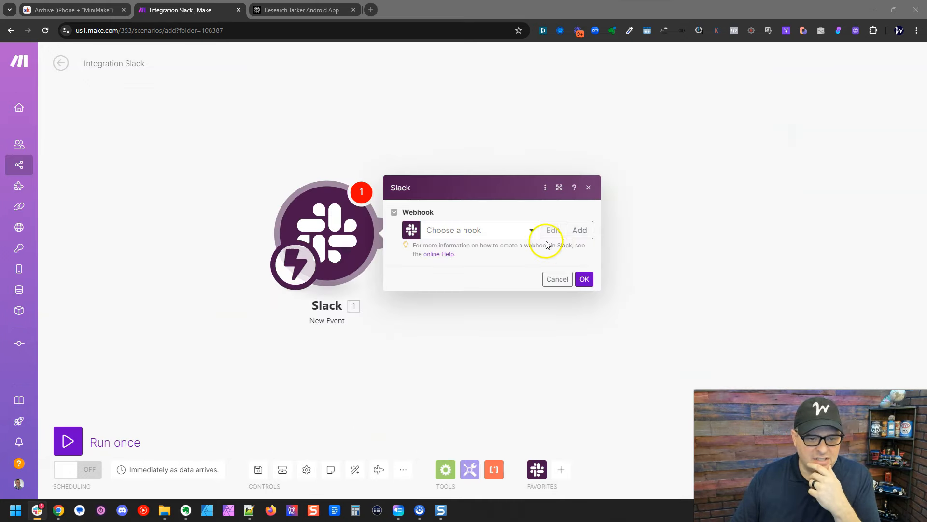
Start a new Slack webhook named "2nd Brain Save Website Software" with the event type New private channel message.
{"action": "left_click", "coordinate": [581, 227]}
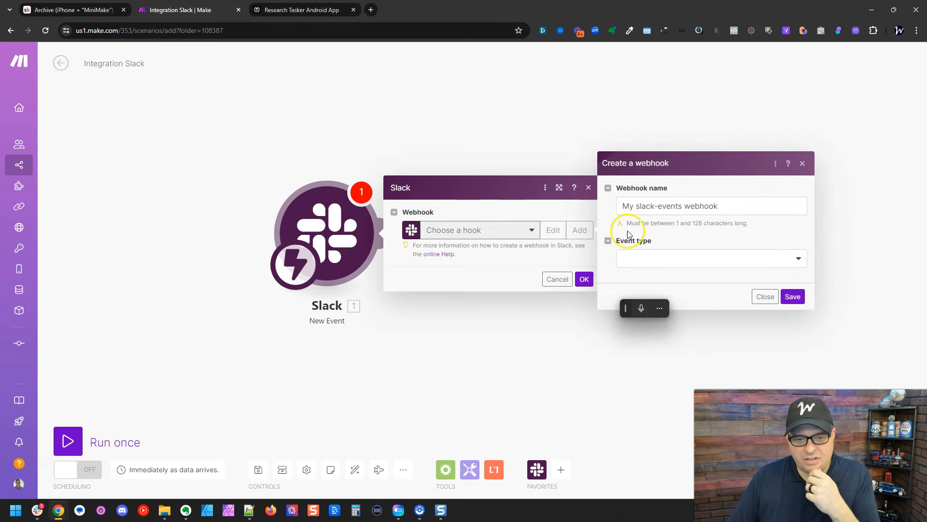
{"action": "triple_click", "coordinate": [640, 206]}
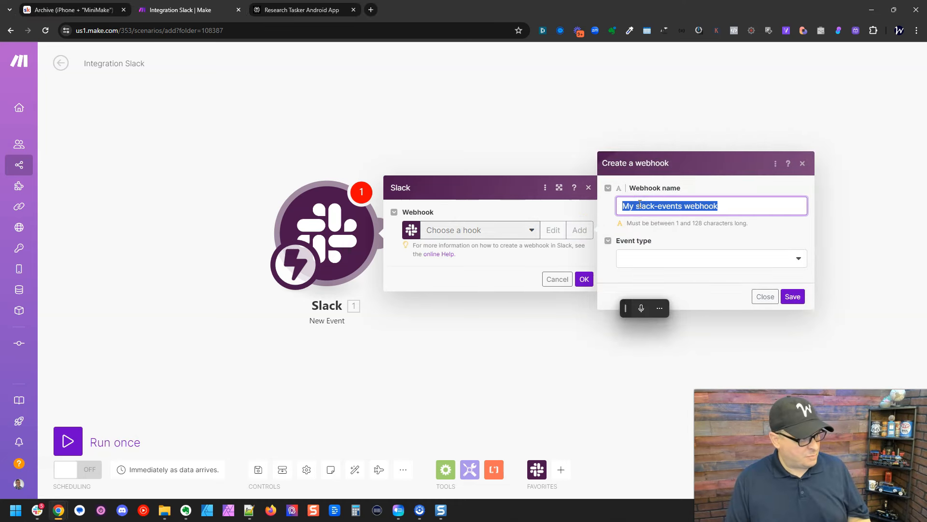
{"action": "type", "text": "2"}
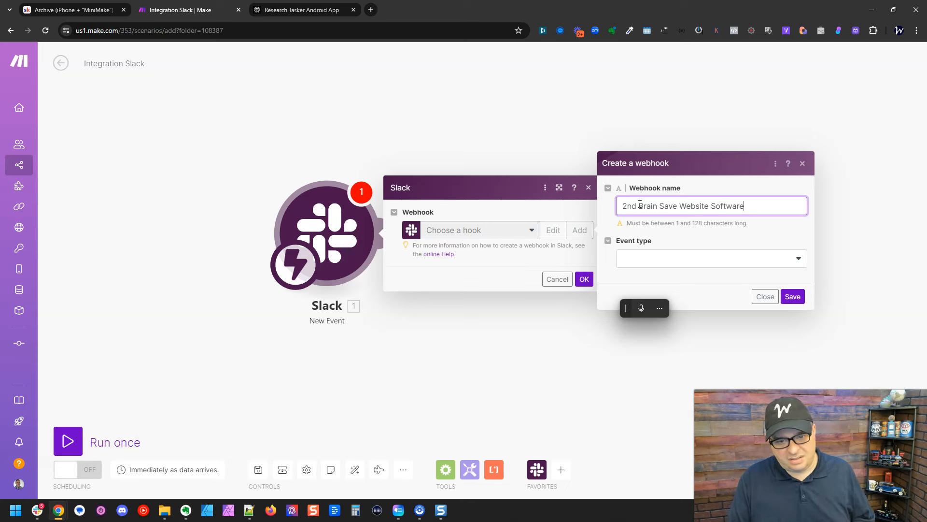
{"action": "type", "text": "nd Brain Save Website Software"}
{"action": "left_click", "coordinate": [686, 258]}
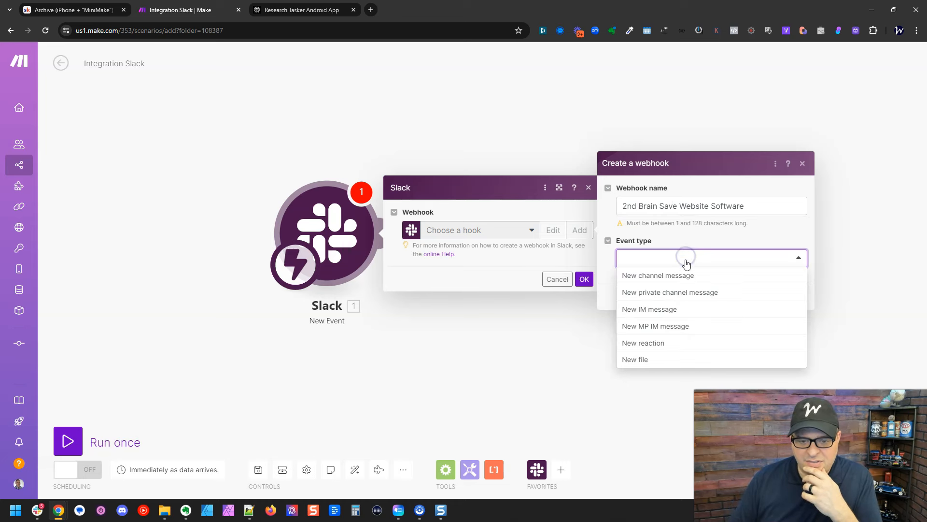
{"action": "left_click", "coordinate": [684, 292]}
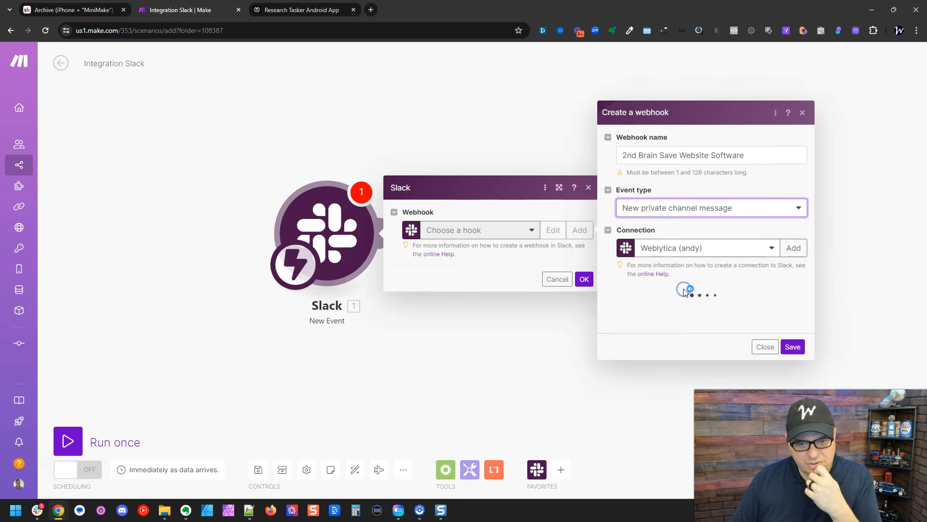
Set the webhook's connection to Weblytica Tools and channel to 2nd_brain_save_website_software, saving the webhook and the trigger settings.
{"action": "left_click", "coordinate": [683, 251]}
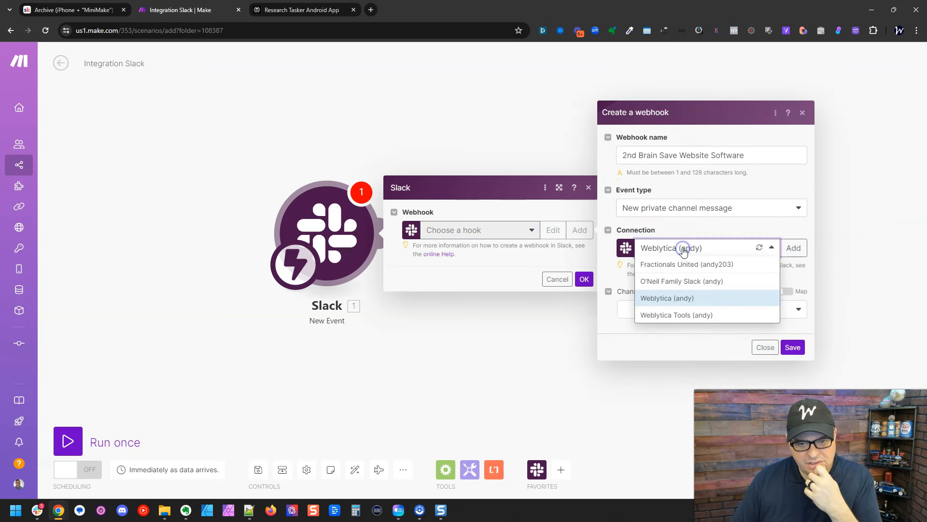
{"action": "left_click", "coordinate": [684, 315]}
{"action": "left_click", "coordinate": [684, 310]}
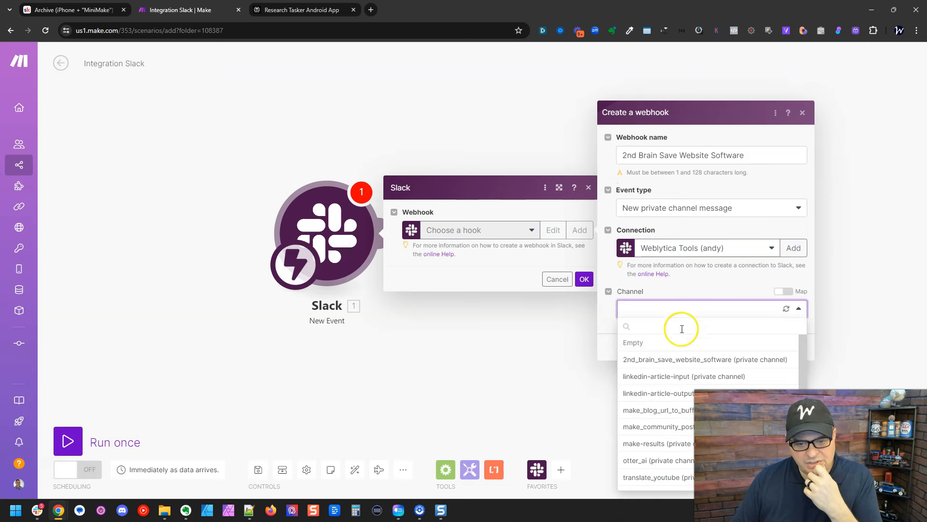
{"action": "left_click", "coordinate": [678, 360]}
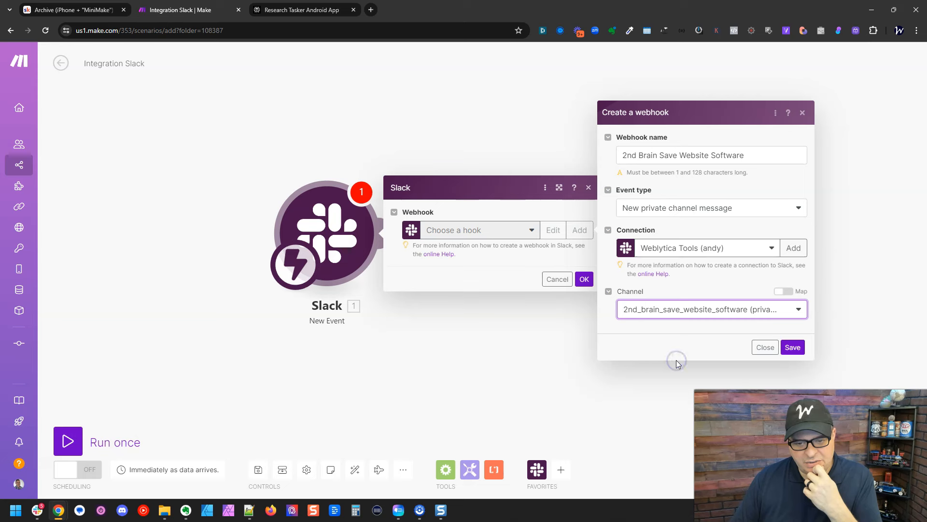
{"action": "left_click", "coordinate": [790, 348]}
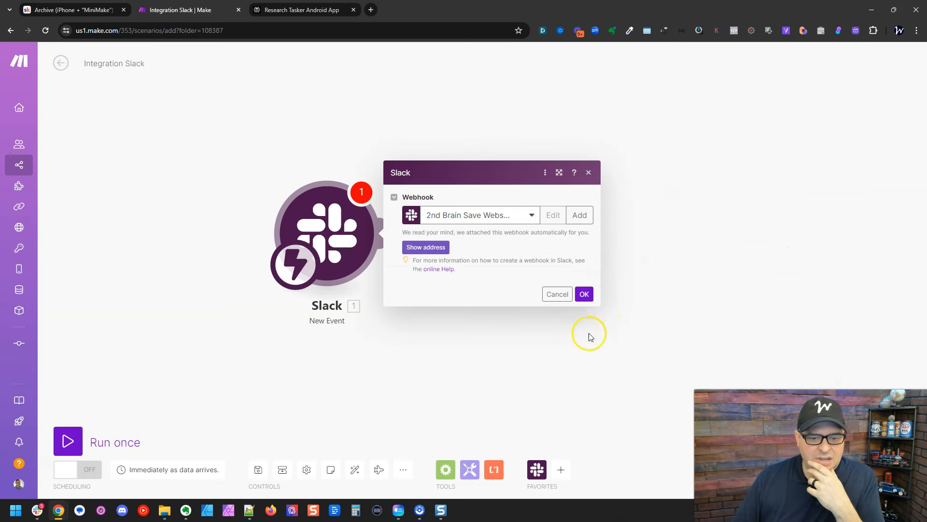
{"action": "left_click", "coordinate": [585, 293]}
Run the scenario once and post "Tasker Android App" in the 2nd_brain_save_website_software Slack channel.
{"action": "left_click", "coordinate": [77, 439]}
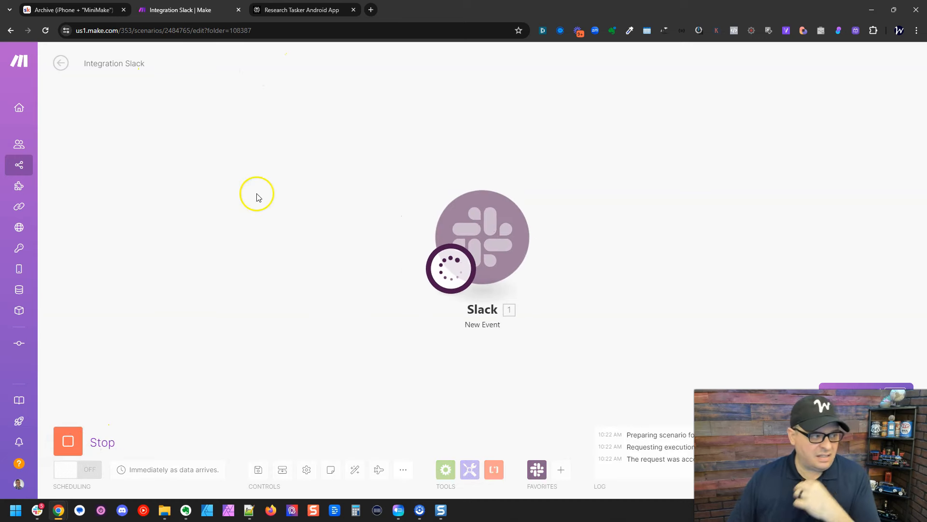
{"action": "left_click_drag", "start_coordinate": [0, 59], "coordinate": [282, 65]}
{"action": "left_click", "coordinate": [210, 382]}
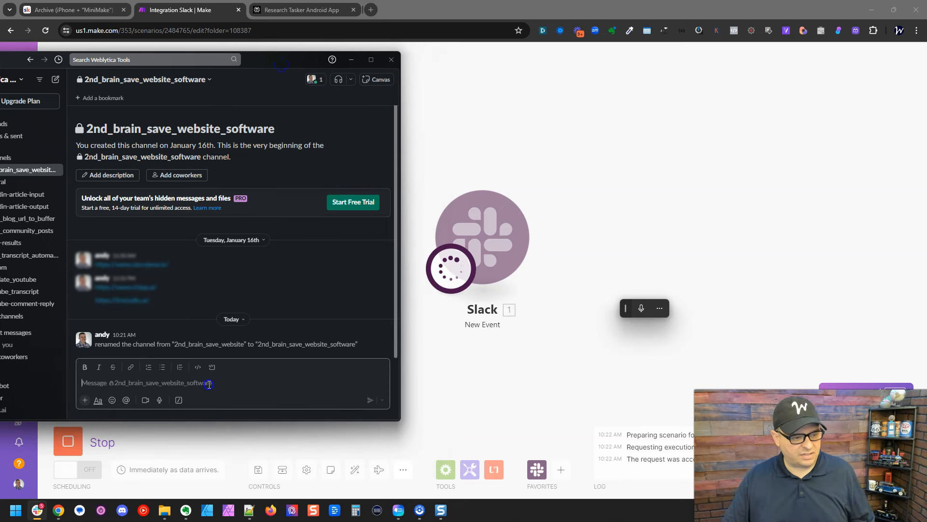
{"action": "type", "text": "Takse"}
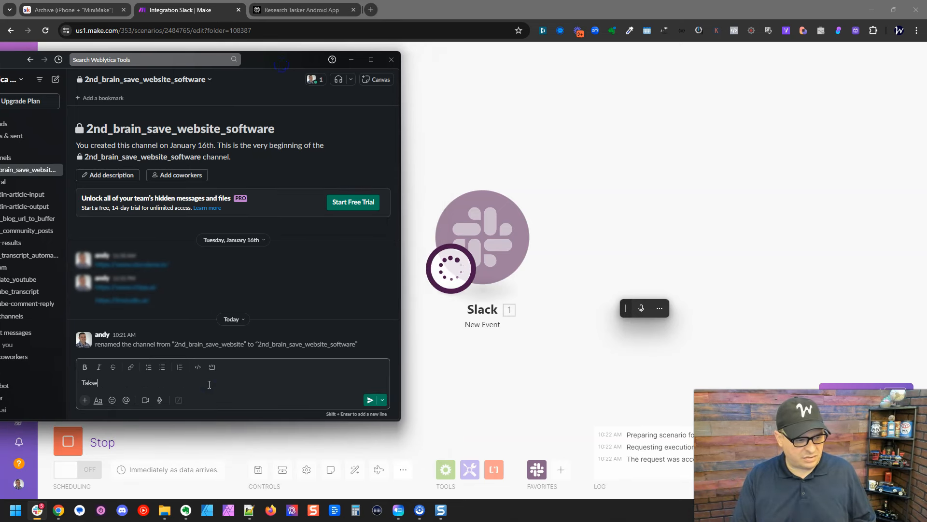
{"action": "type", "text": "rsker "}
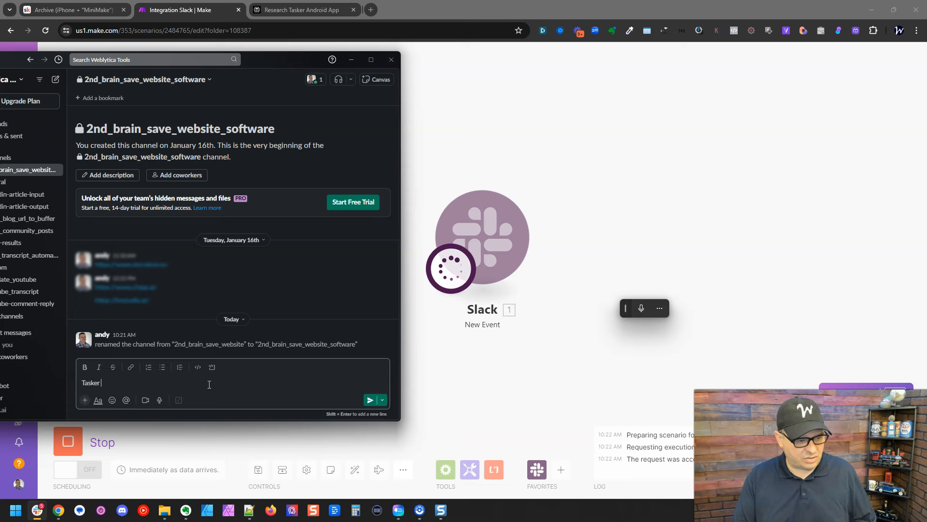
{"action": "type", "text": "Android A"}
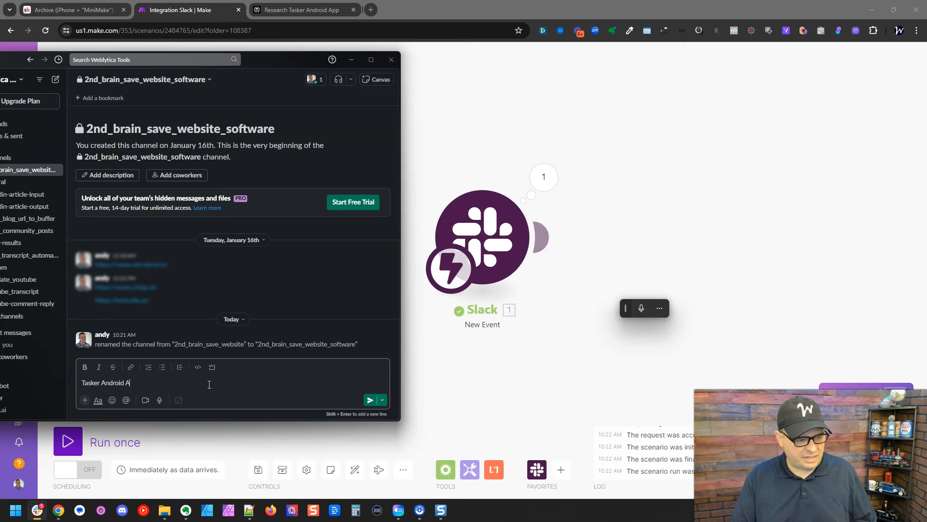
{"action": "type", "text": "pp"}
{"action": "key", "text": "Return"}
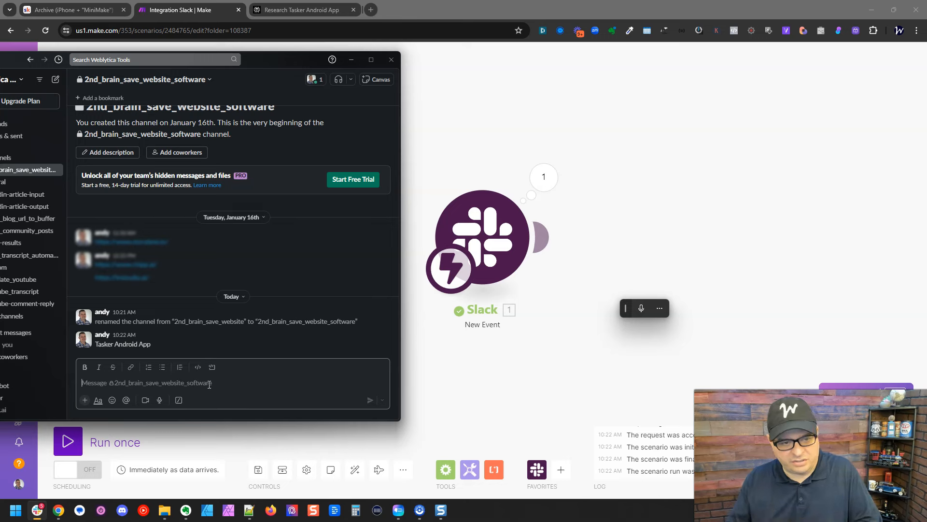
Inspect the output bundle of the Slack trigger and run the scenario once more.
{"action": "left_click", "coordinate": [552, 174]}
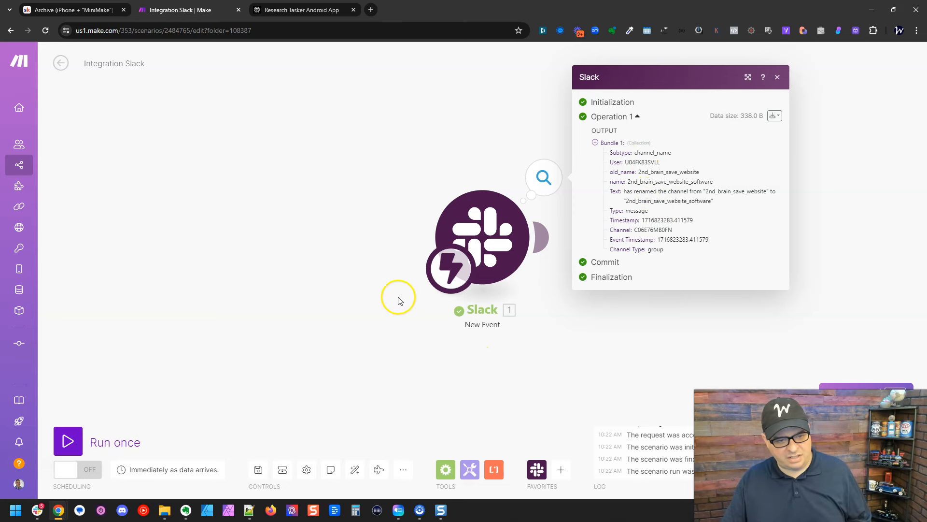
{"action": "left_click", "coordinate": [118, 443]}
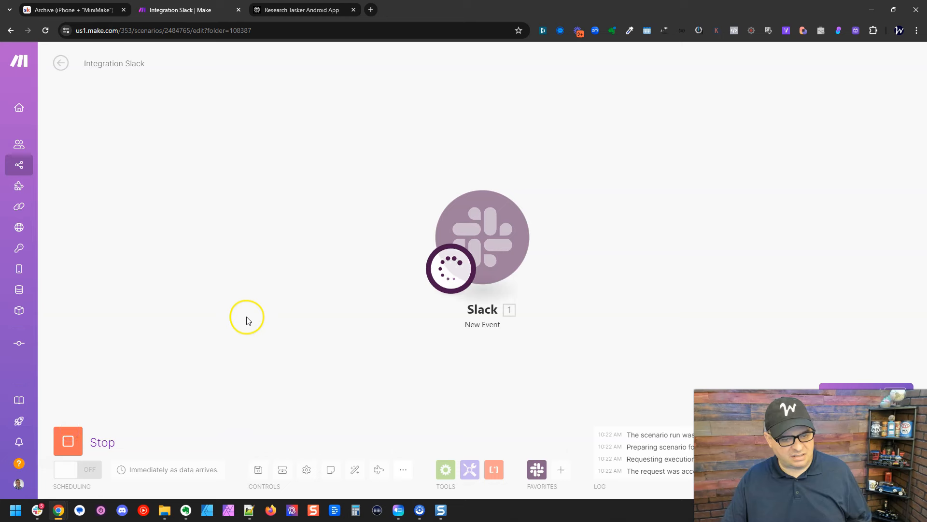
Switch to Slack and repost "Tasker Android App" from the earlier message, returning to Make to stop the scenario run.
{"action": "key", "text": "alt+Tab"}
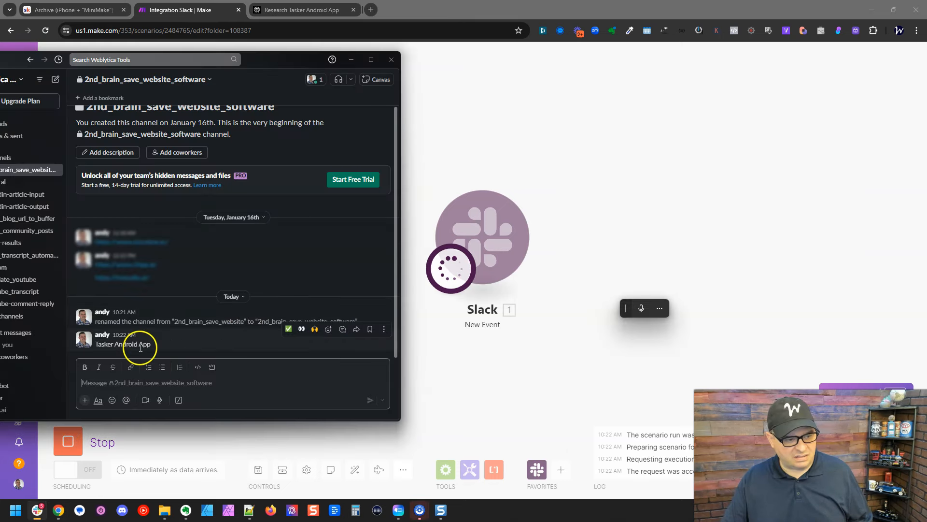
{"action": "triple_click", "coordinate": [141, 348]}
{"action": "key", "text": "ctrl+c"}
{"action": "left_click", "coordinate": [146, 378]}
{"action": "key", "text": "ctrl+v"}
{"action": "key", "text": "Return"}
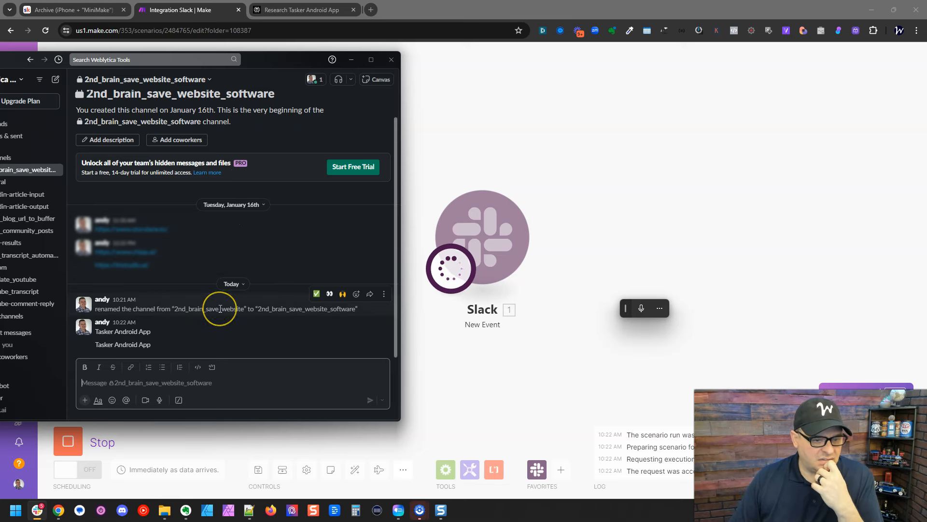
{"action": "left_click", "coordinate": [475, 114]}
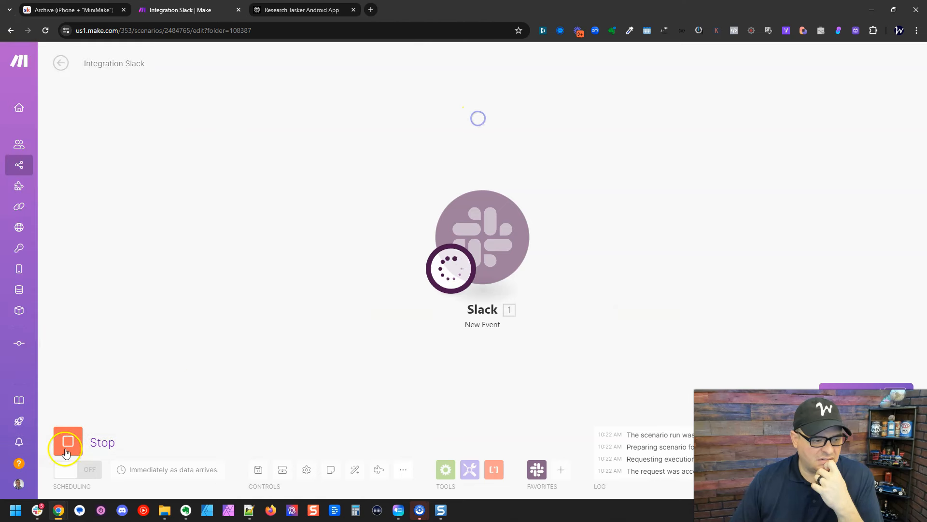
{"action": "left_click", "coordinate": [108, 449]}
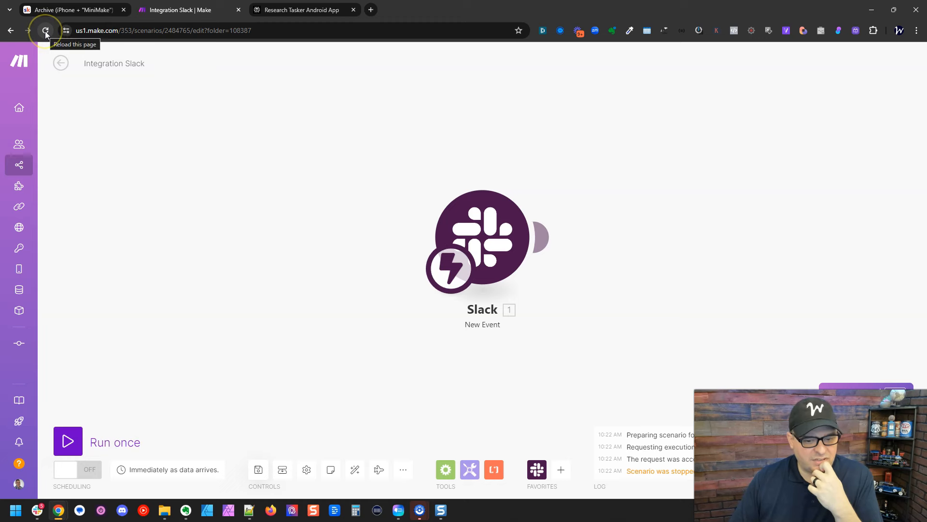
Reload the scenario editor and try running the scenario once, stopping the run.
{"action": "left_click", "coordinate": [45, 31]}
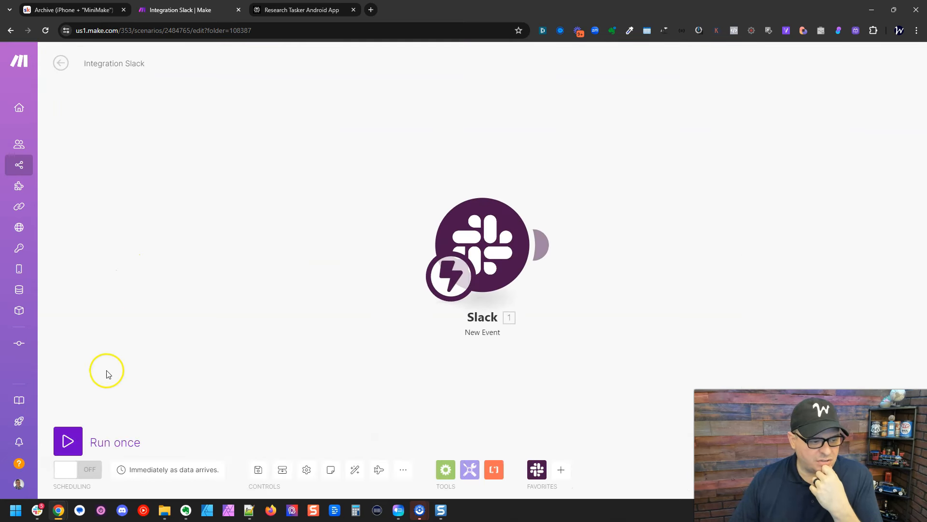
{"action": "left_click", "coordinate": [68, 440]}
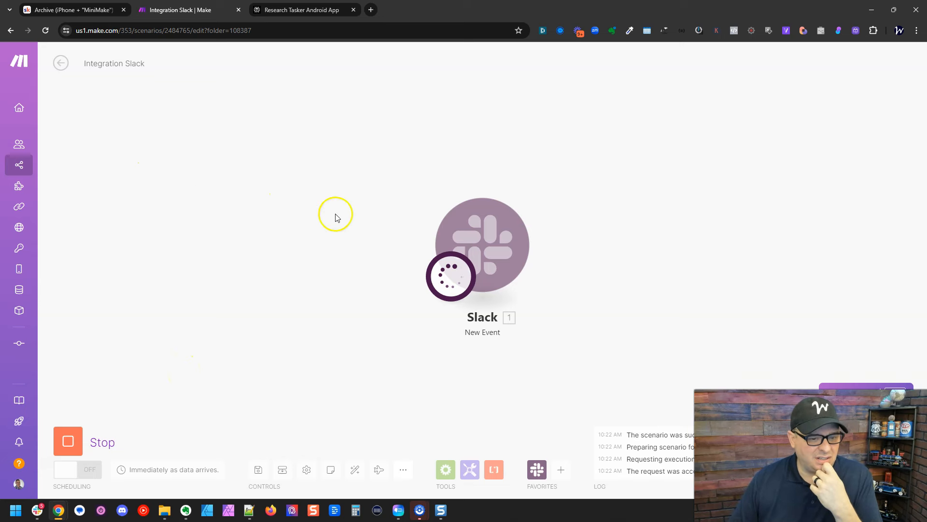
{"action": "left_click", "coordinate": [109, 442]}
{"action": "right_click", "coordinate": [479, 239]}
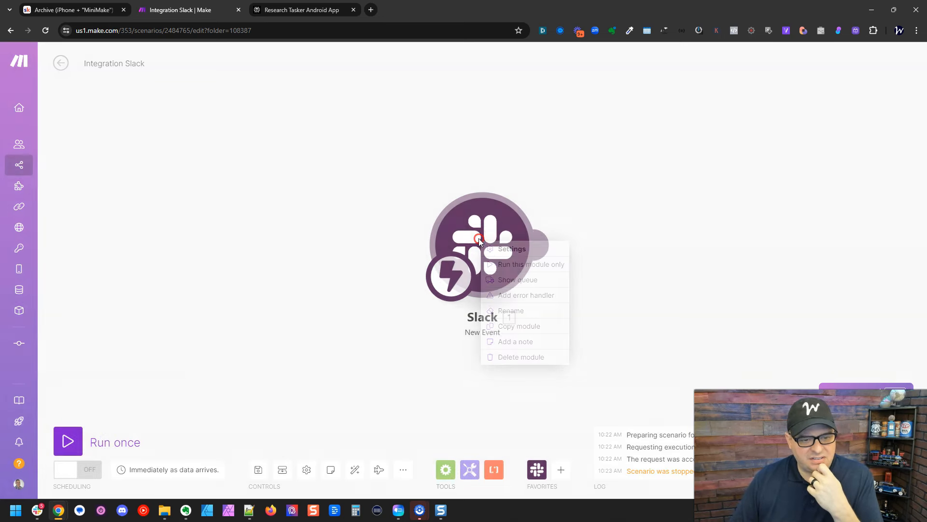
{"action": "left_click", "coordinate": [505, 360]}
{"action": "left_click", "coordinate": [495, 237]}
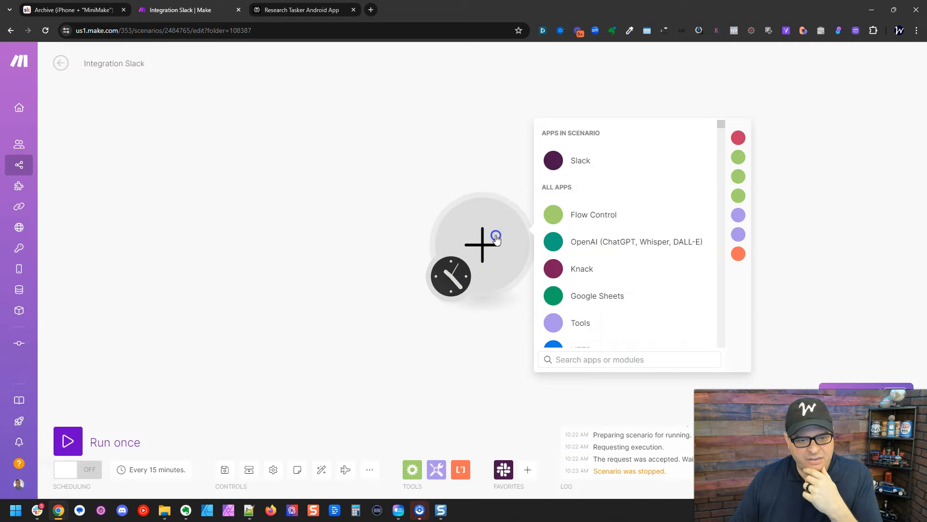
{"action": "left_click", "coordinate": [562, 161]}
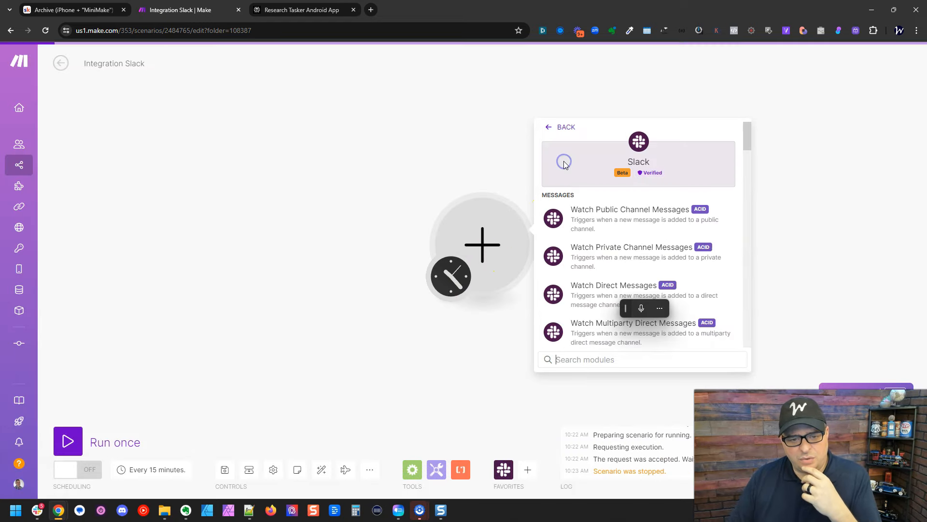
{"action": "scroll", "coordinate": [633, 223], "scroll_direction": "down", "scroll_amount": 2}
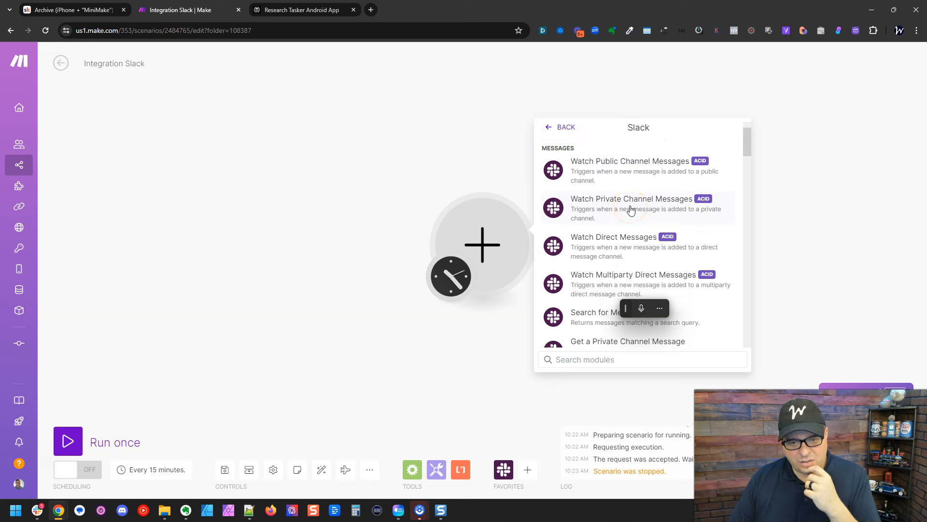
{"action": "left_click", "coordinate": [630, 209]}
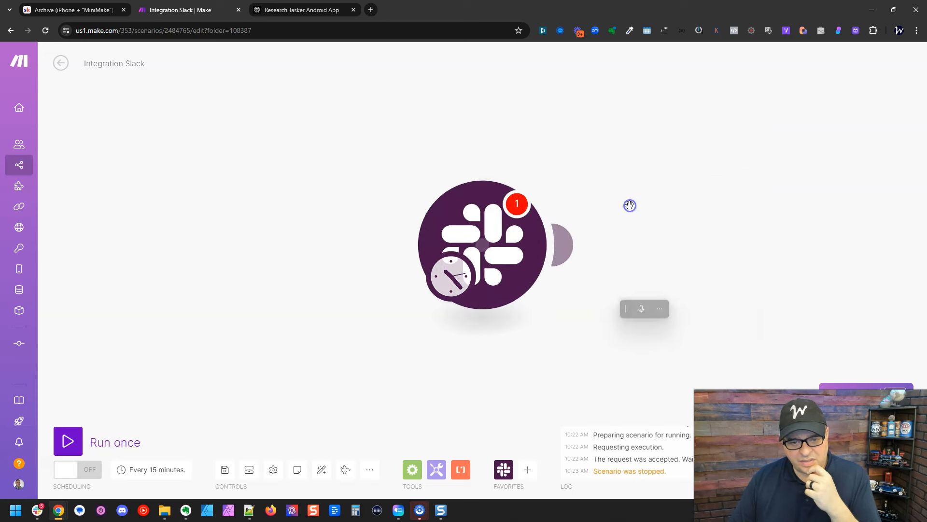
Configure the Slack trigger with the Weblytica Tools connection, private channel 2nd_brain_save_website_software and a limit of 30.
{"action": "left_click", "coordinate": [612, 186]}
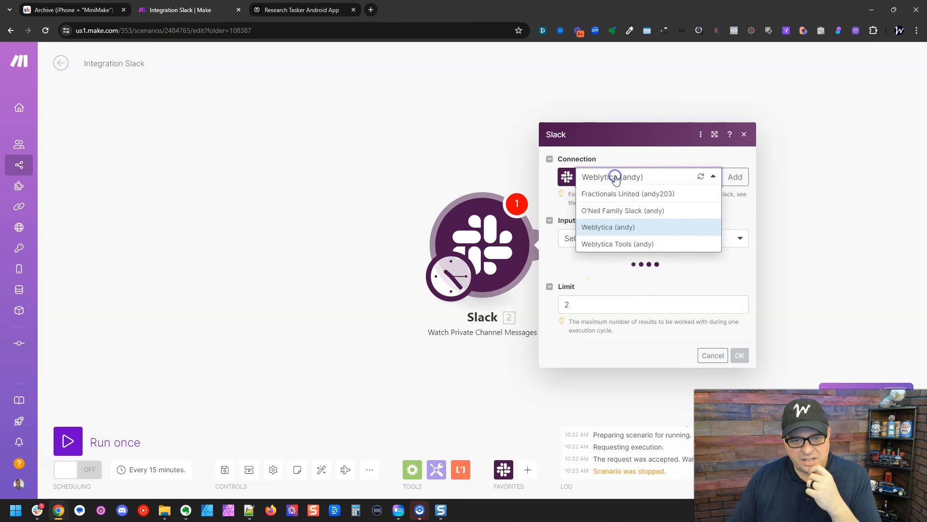
{"action": "left_click", "coordinate": [618, 238]}
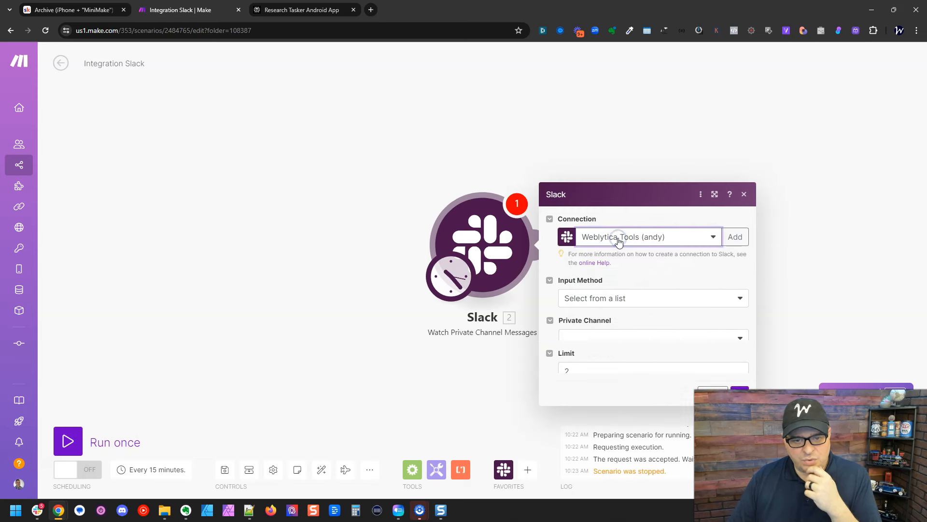
{"action": "left_click", "coordinate": [617, 273]}
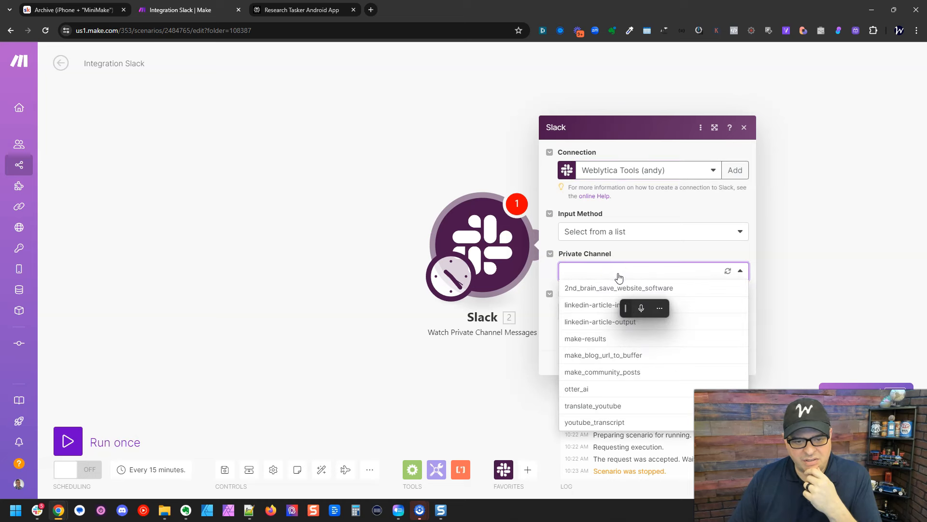
{"action": "left_click", "coordinate": [619, 288]}
{"action": "left_click", "coordinate": [618, 288]}
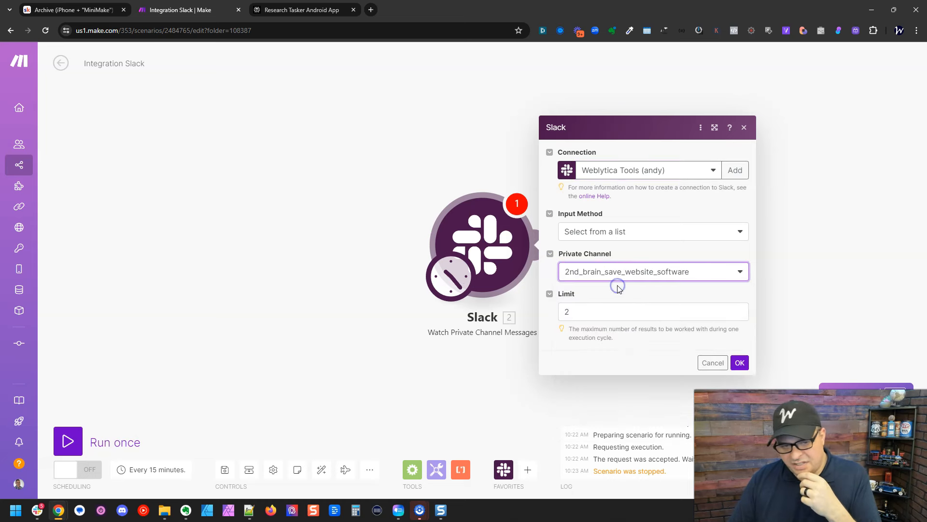
{"action": "left_click", "coordinate": [602, 313]}
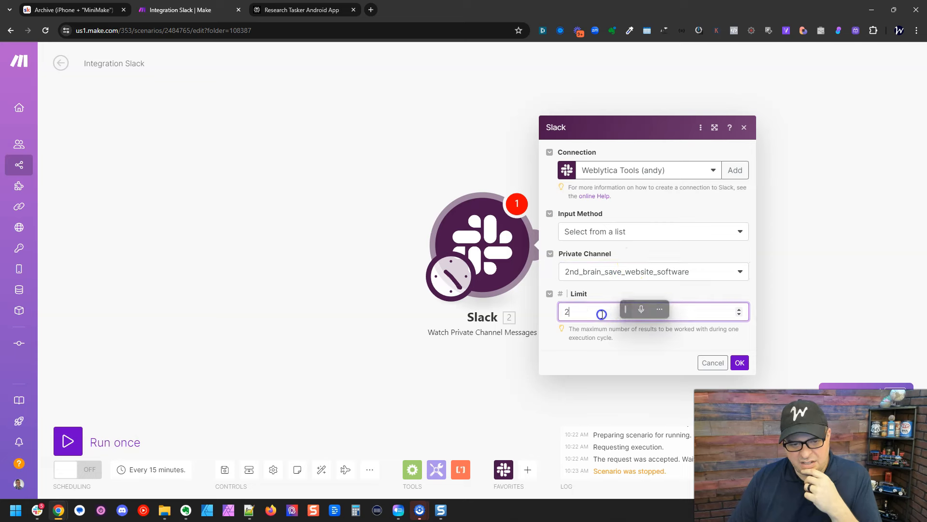
{"action": "key", "text": "BackSpace"}
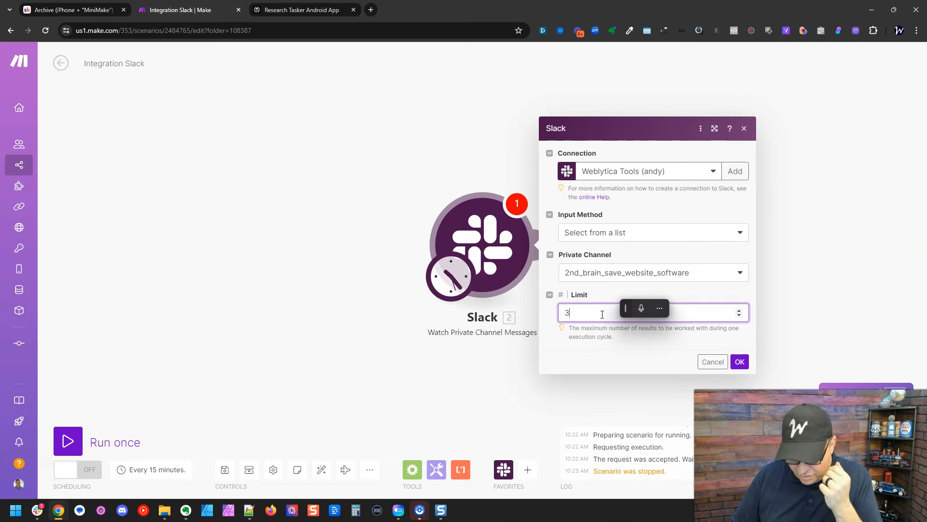
{"action": "left_click", "coordinate": [740, 361]}
Manually choose the first "Tasker Android App" message as the starting point and save the scenario despite the warning.
{"action": "left_click", "coordinate": [583, 267]}
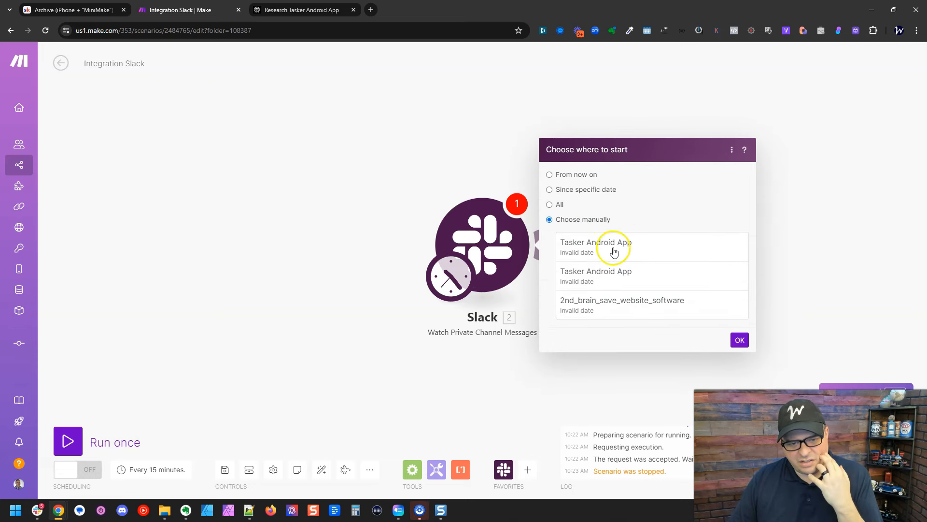
{"action": "left_click", "coordinate": [602, 250]}
{"action": "left_click", "coordinate": [739, 339]}
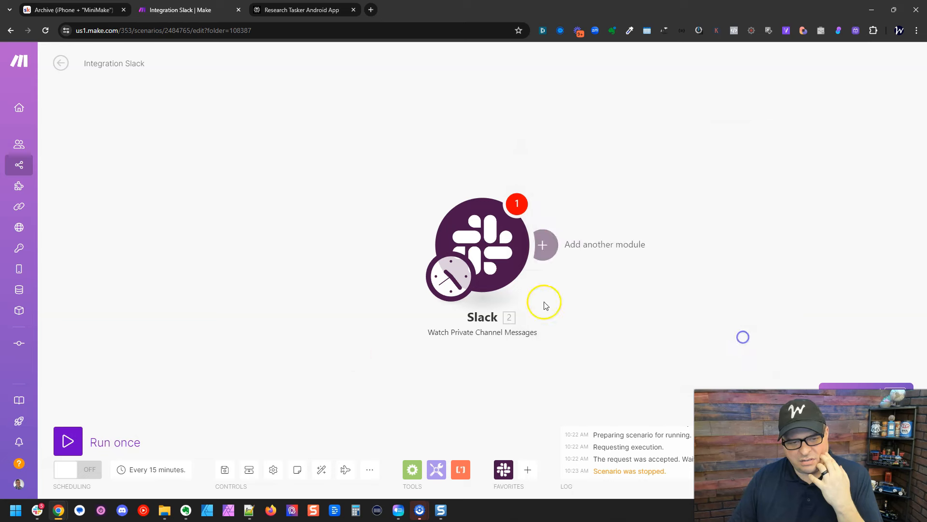
{"action": "left_click", "coordinate": [225, 469]}
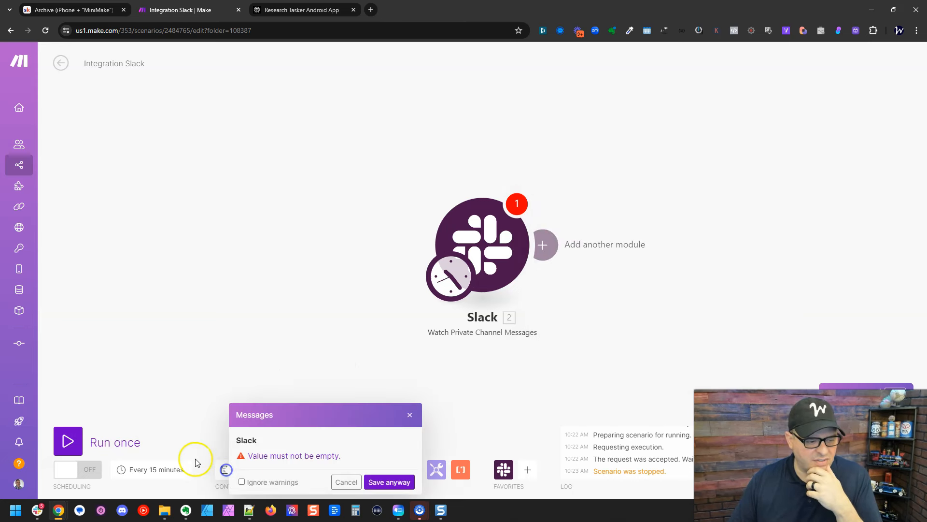
{"action": "left_click", "coordinate": [380, 481]}
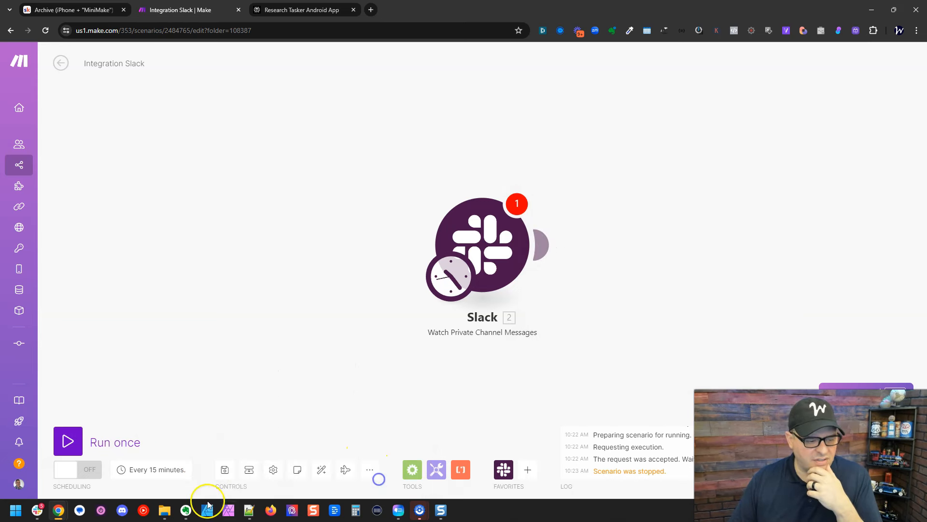
Schedule the scenario to run every day at 6:00 PM.
{"action": "left_click", "coordinate": [164, 471]}
{"action": "left_click", "coordinate": [574, 220]}
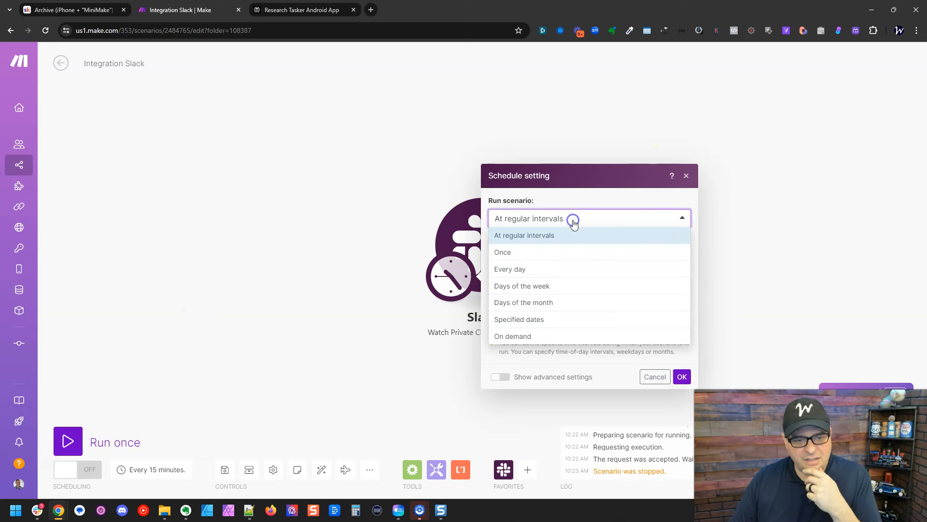
{"action": "left_click", "coordinate": [564, 268]}
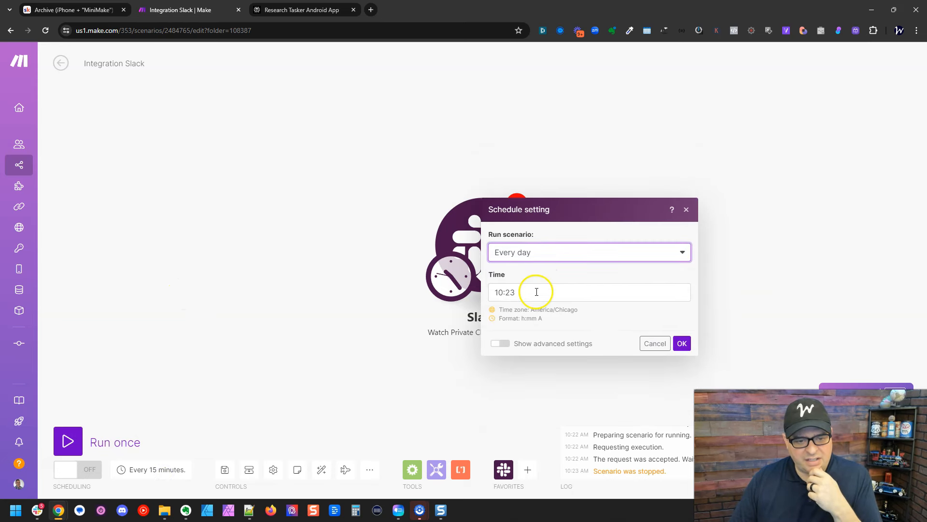
{"action": "left_click", "coordinate": [509, 296]}
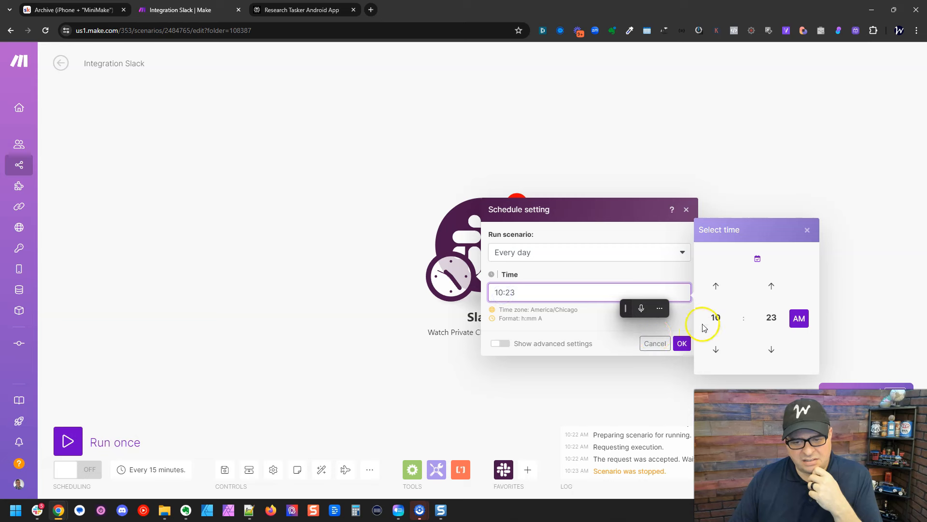
{"action": "left_click", "coordinate": [714, 287]}
{"action": "left_click", "coordinate": [715, 287]}
{"action": "left_click", "coordinate": [715, 287]}
{"action": "left_click", "coordinate": [715, 287]}
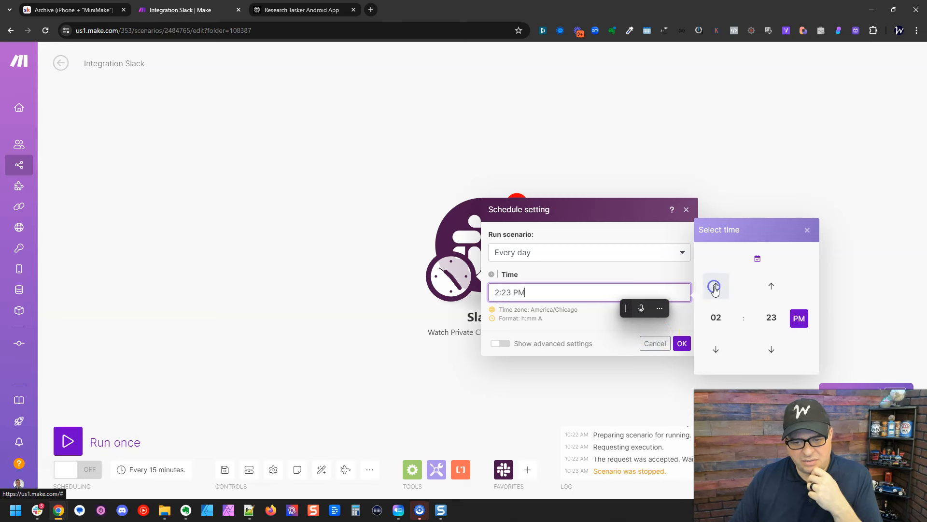
{"action": "left_click", "coordinate": [771, 317]}
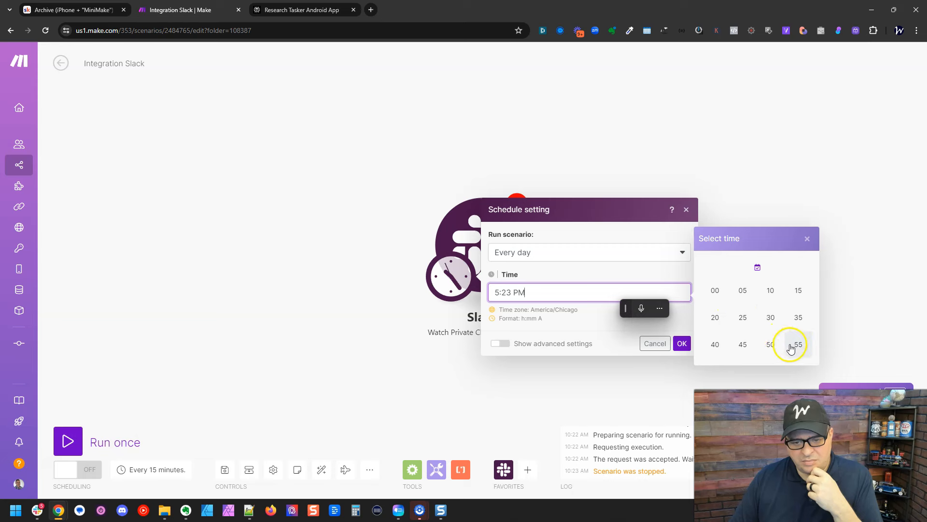
{"action": "left_click", "coordinate": [716, 290]}
{"action": "left_click", "coordinate": [716, 287]}
{"action": "left_click", "coordinate": [682, 343]}
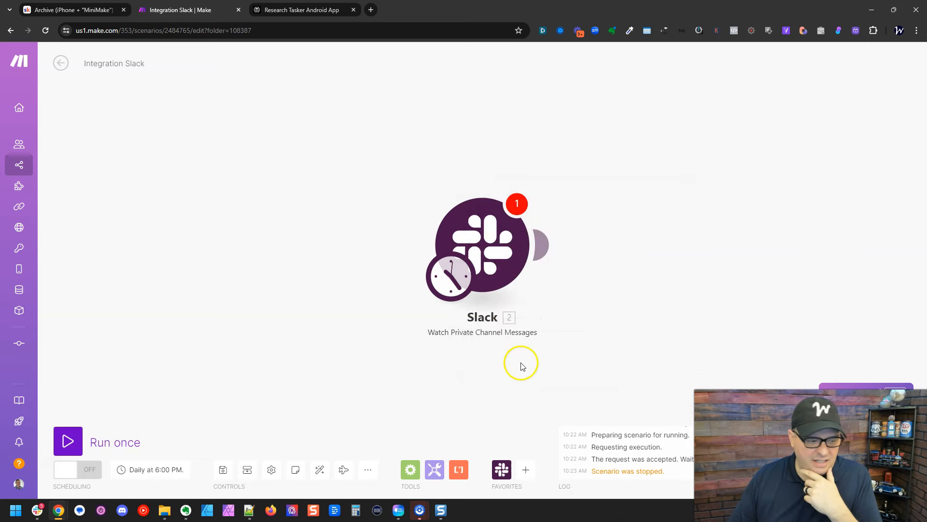
Reconfirm the Slack trigger's existing settings, dismiss the empty-value warning and run the scenario once.
{"action": "left_click", "coordinate": [68, 439]}
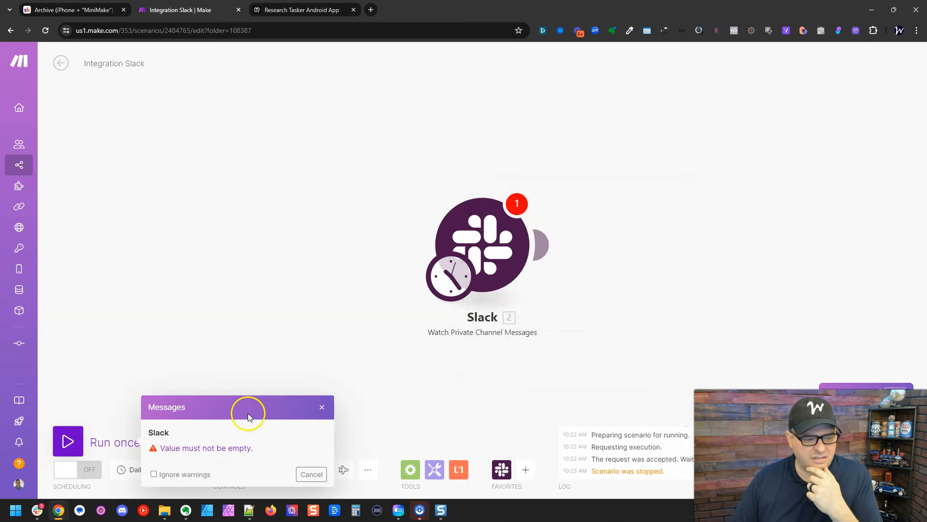
{"action": "left_click", "coordinate": [471, 248]}
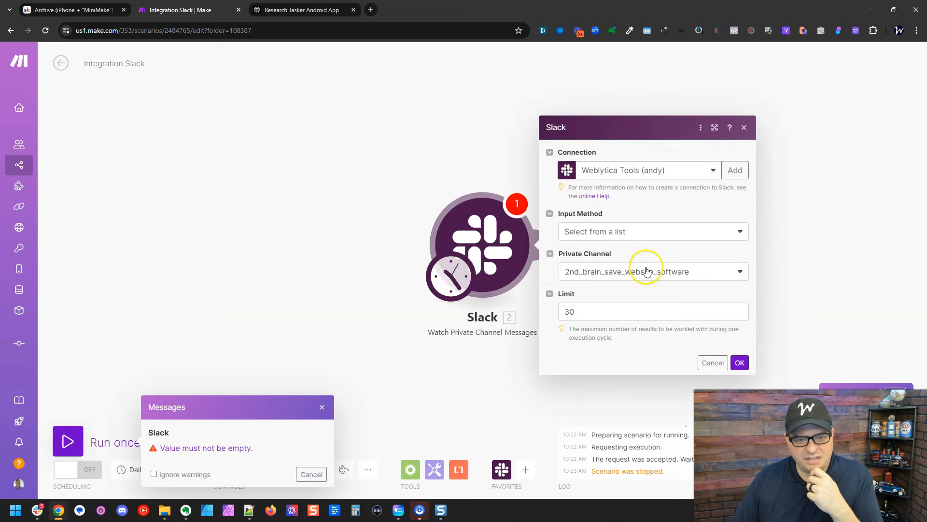
{"action": "right_click", "coordinate": [641, 231]}
{"action": "key", "text": "Escape"}
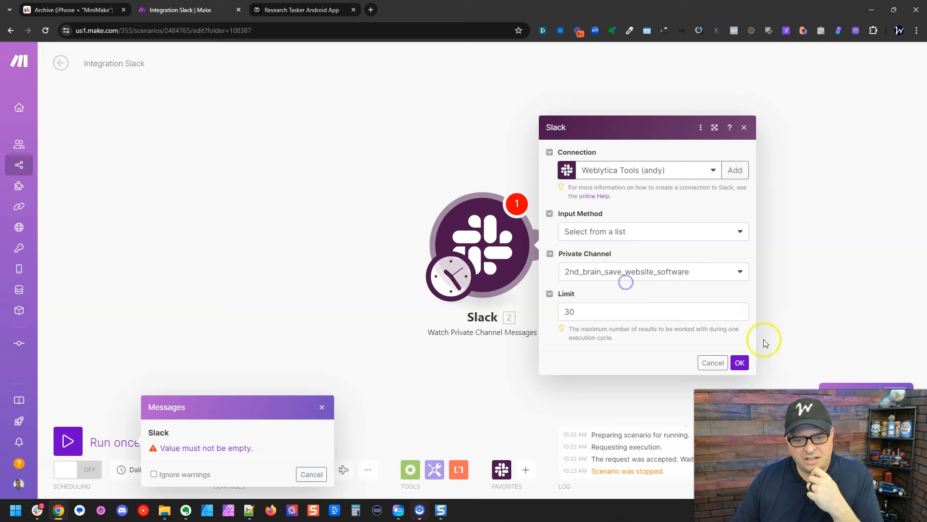
{"action": "left_click", "coordinate": [741, 363]}
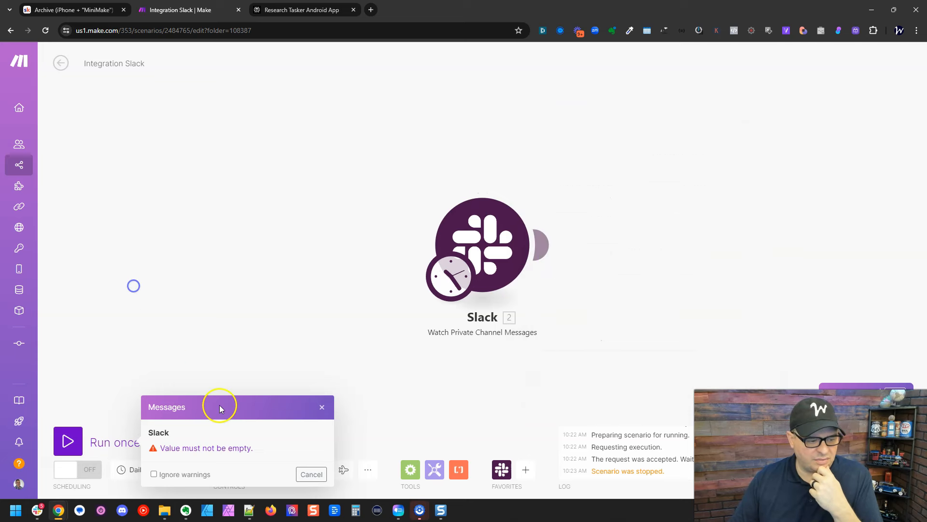
{"action": "left_click", "coordinate": [311, 474]}
{"action": "left_click", "coordinate": [96, 447]}
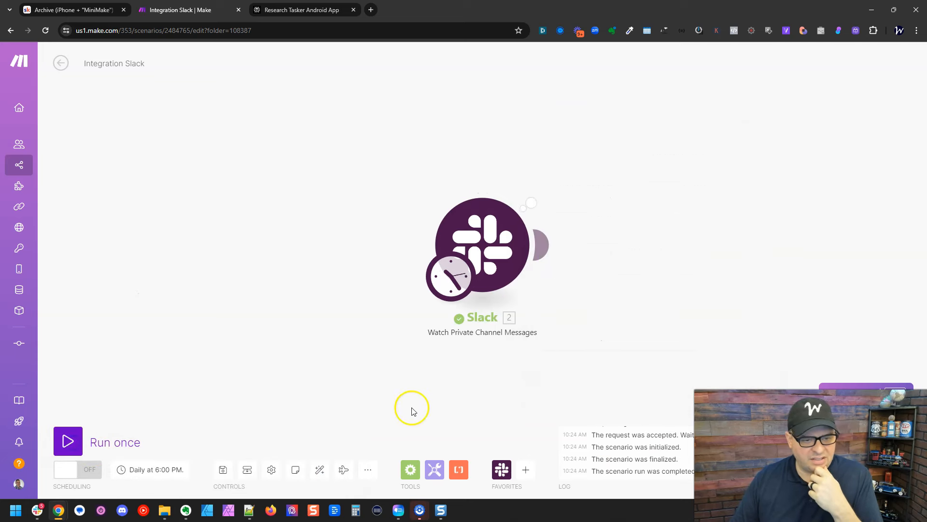
Inspect the Slack trigger's output bundle, checking its Text value.
{"action": "left_click", "coordinate": [396, 188]}
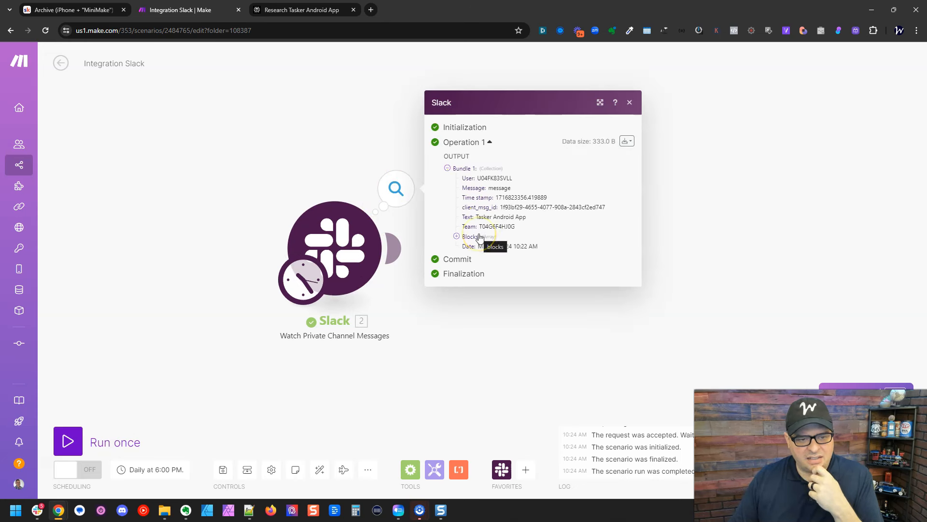
{"action": "triple_click", "coordinate": [486, 217]}
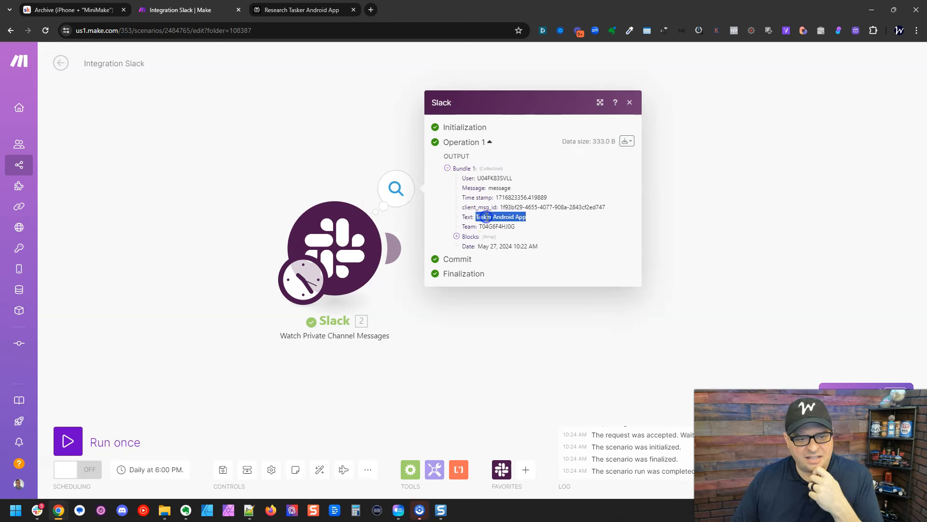
{"action": "left_click", "coordinate": [506, 340]}
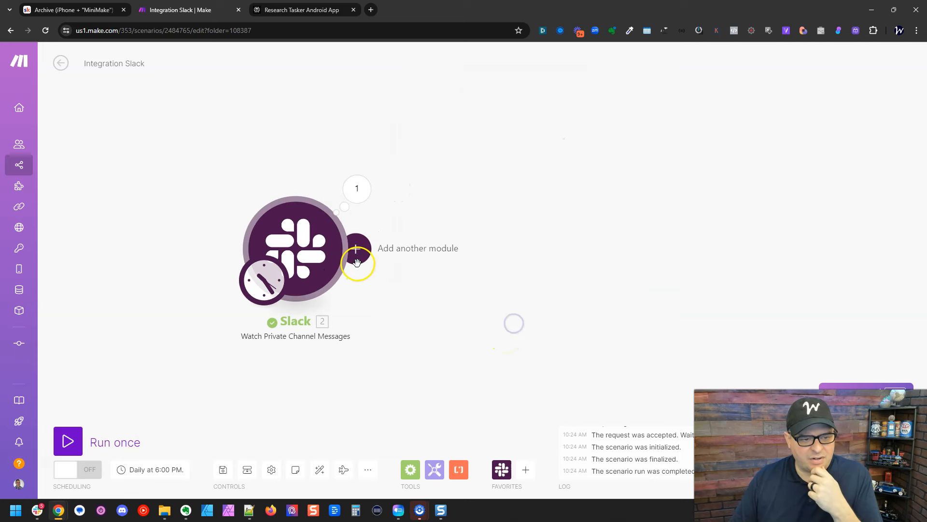
Add a Perplexity AI Create a Chat Completion module after the Slack trigger.
{"action": "left_click", "coordinate": [356, 251]}
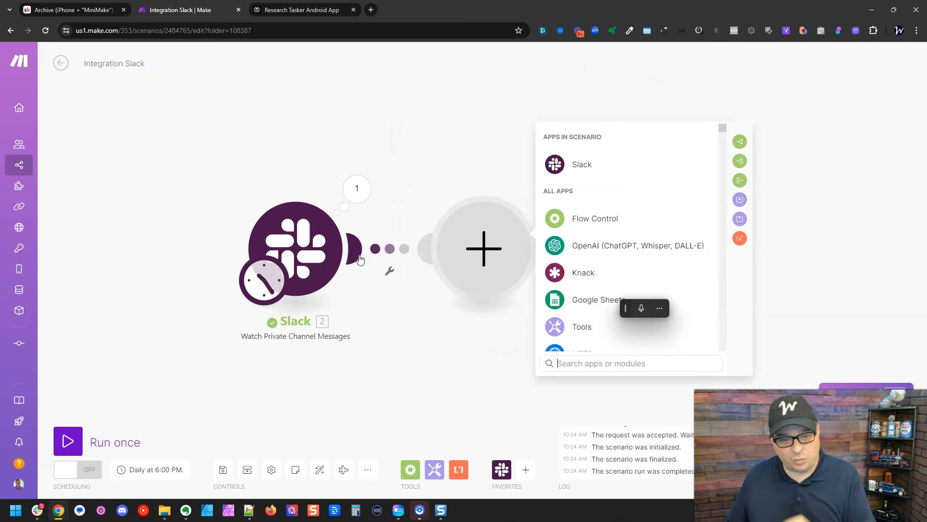
{"action": "type", "text": "perp"}
{"action": "left_click", "coordinate": [599, 164]}
{"action": "left_click", "coordinate": [611, 197]}
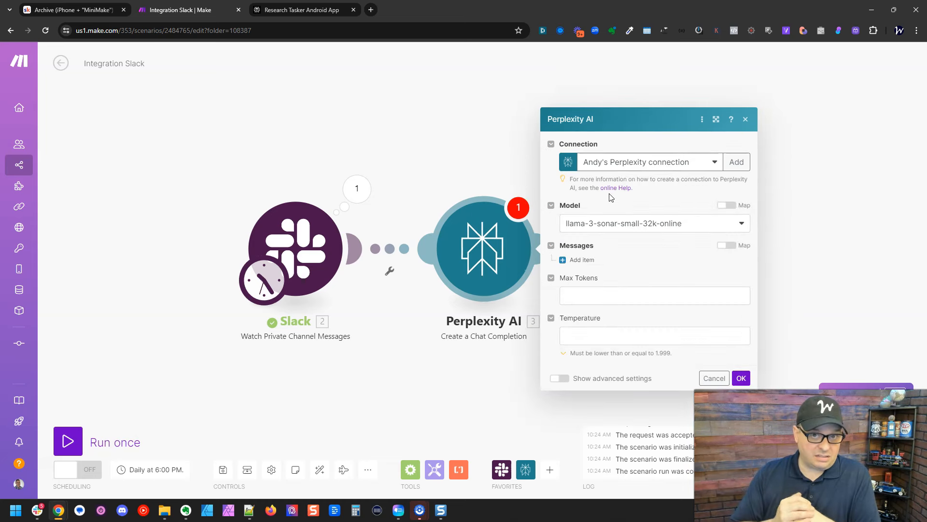
Add a message item with the User role to the Perplexity AI module.
{"action": "left_click", "coordinate": [582, 260]}
{"action": "left_click", "coordinate": [619, 271]}
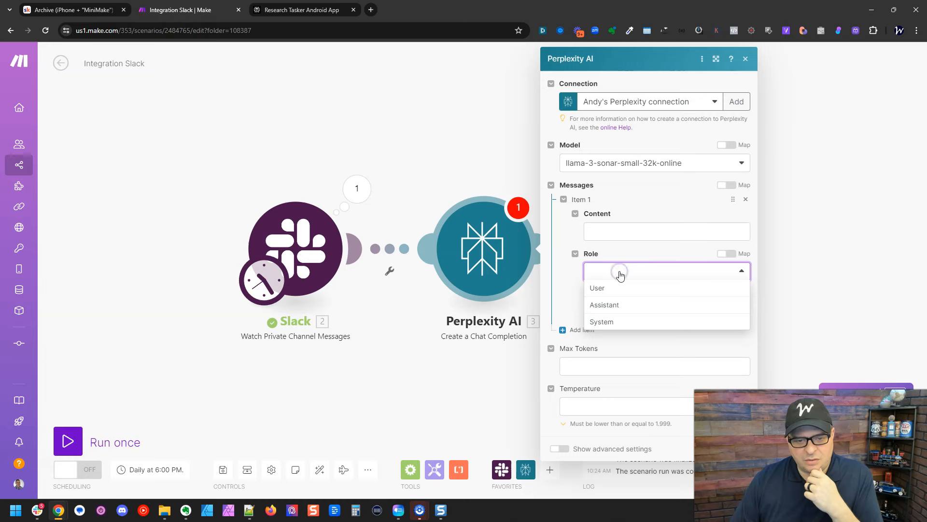
{"action": "left_click", "coordinate": [620, 287]}
Write the message content "Please research this term and bring back relevant details explaining what it is, what it's used for, and other relevenat details:".
{"action": "left_click", "coordinate": [612, 233]}
{"action": "type", "text": "P"}
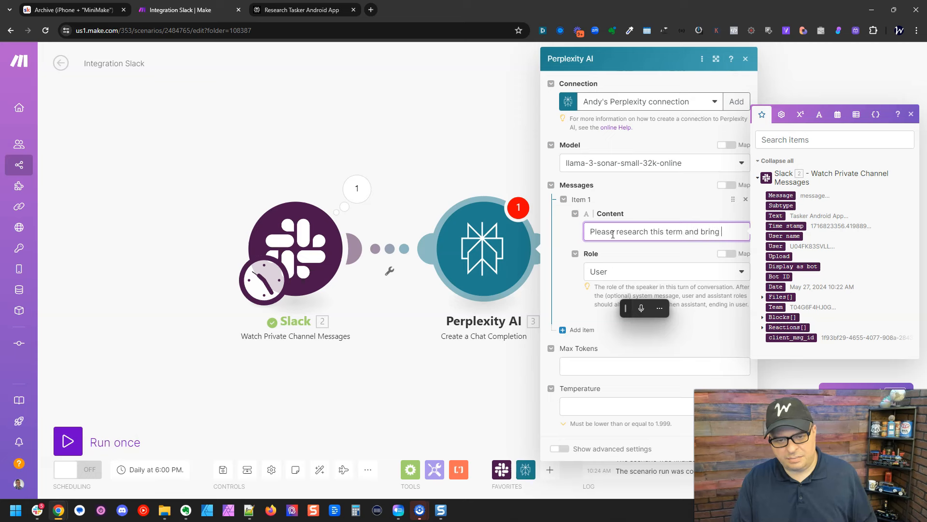
{"action": "type", "text": "relevant details explaining what it is, what"}
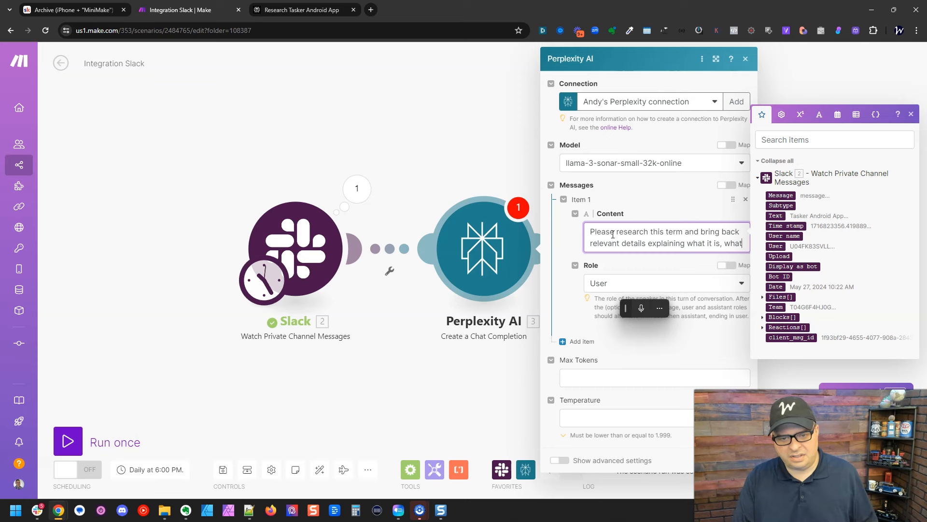
{"action": "type", "text": "i"}
{"action": "key", "text": "BackSpace"}
{"action": "key", "text": "BackSpace"}
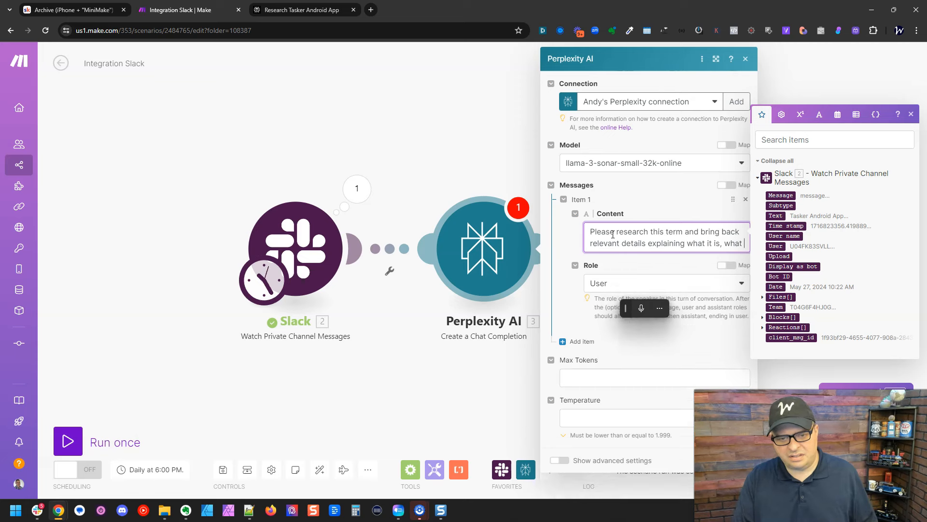
{"action": "type", "text": "it's used for, and other relevenat details:"}
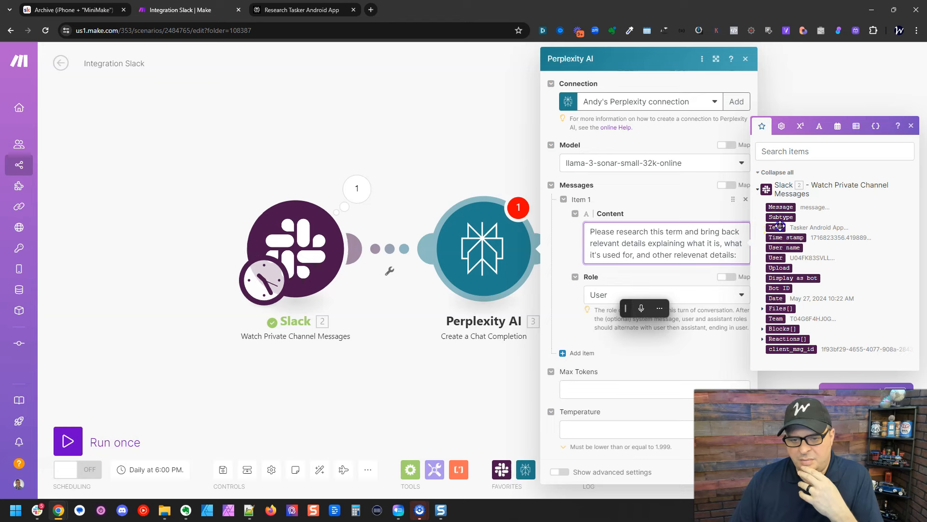
Append the Slack trigger's Text value to the message content and save the Perplexity AI module.
{"action": "left_click", "coordinate": [776, 215]}
{"action": "left_click", "coordinate": [681, 358]}
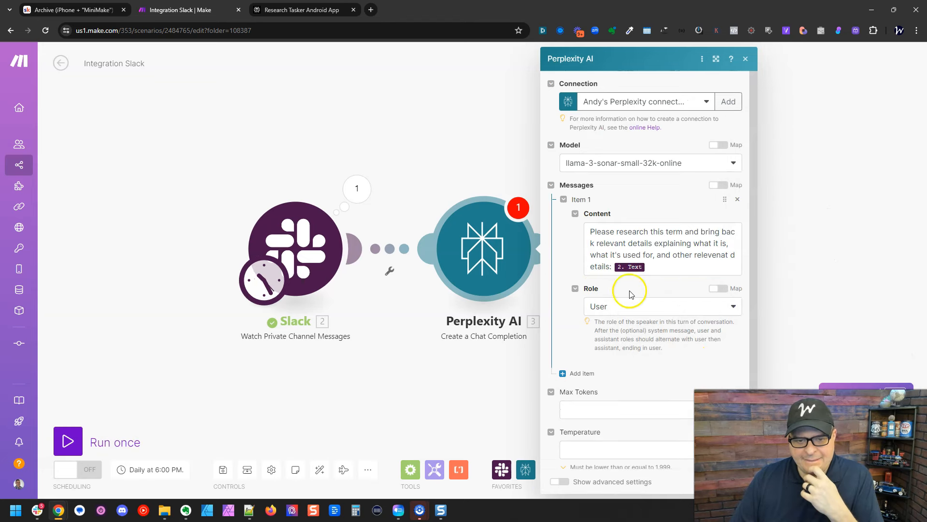
{"action": "left_click", "coordinate": [321, 379]}
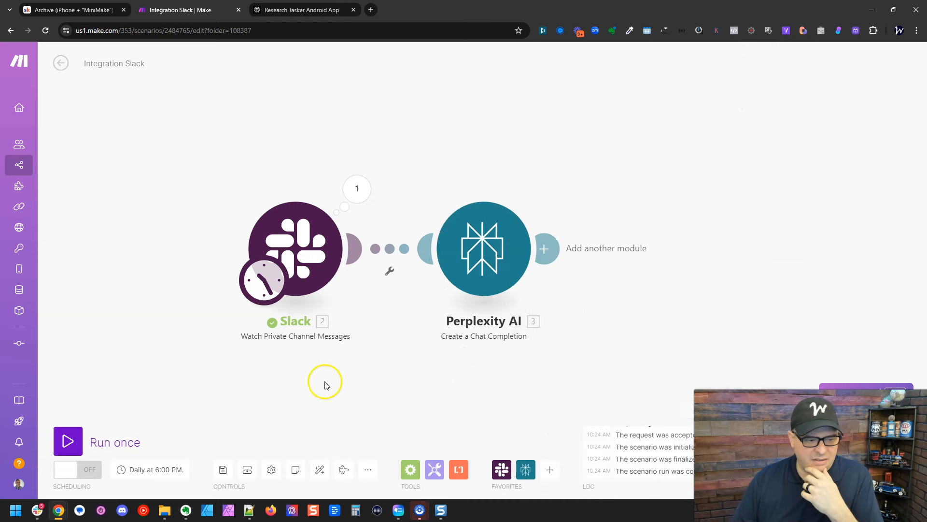
Manually choose the first Tasker Android App message as the Slack trigger's starting point and run the scenario once.
{"action": "right_click", "coordinate": [303, 235]}
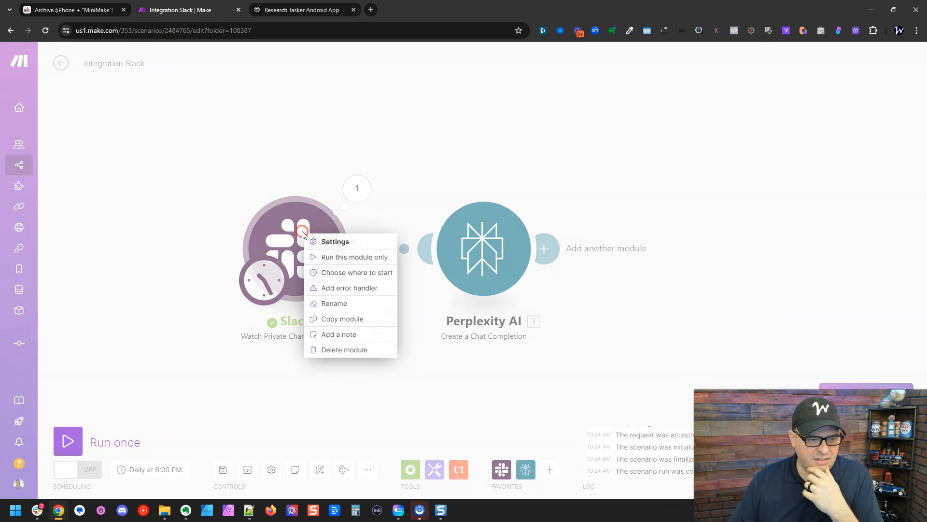
{"action": "left_click", "coordinate": [336, 272]}
{"action": "left_click", "coordinate": [404, 272]}
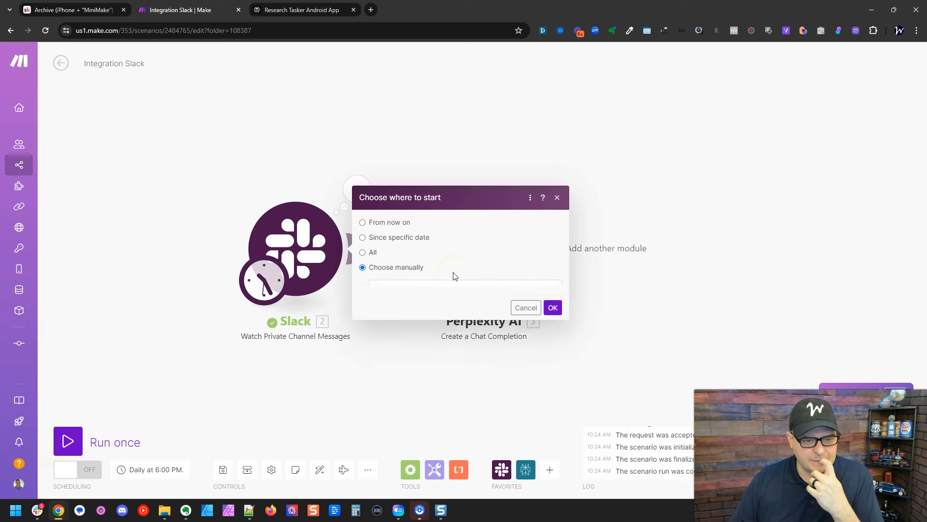
{"action": "left_click", "coordinate": [444, 249]}
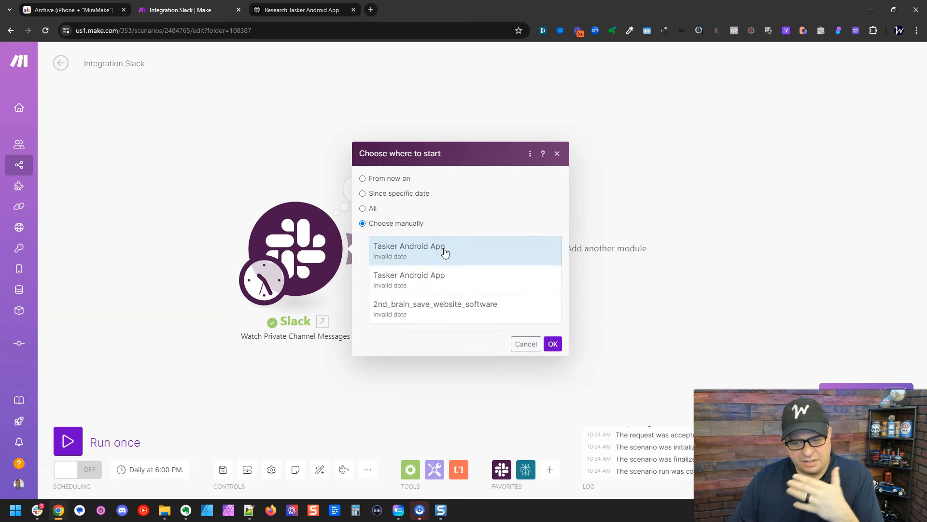
{"action": "left_click", "coordinate": [552, 343]}
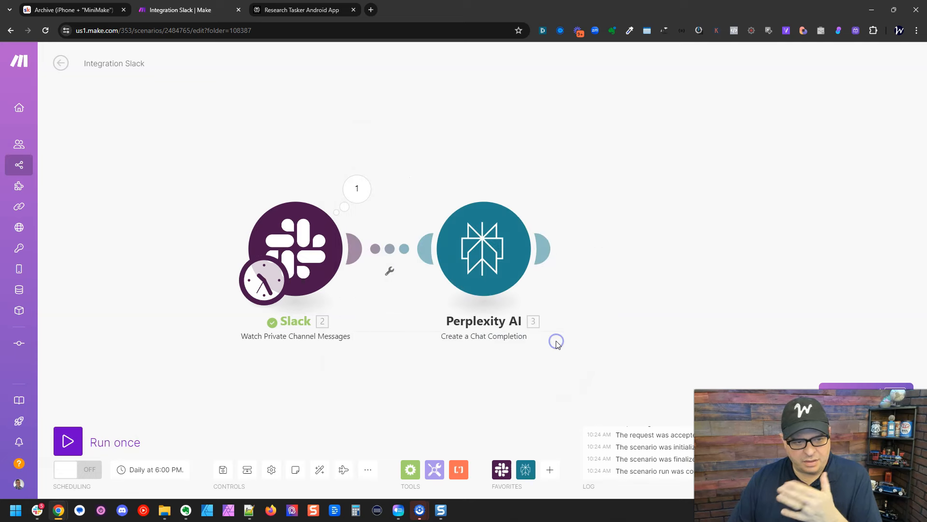
{"action": "left_click", "coordinate": [67, 441]}
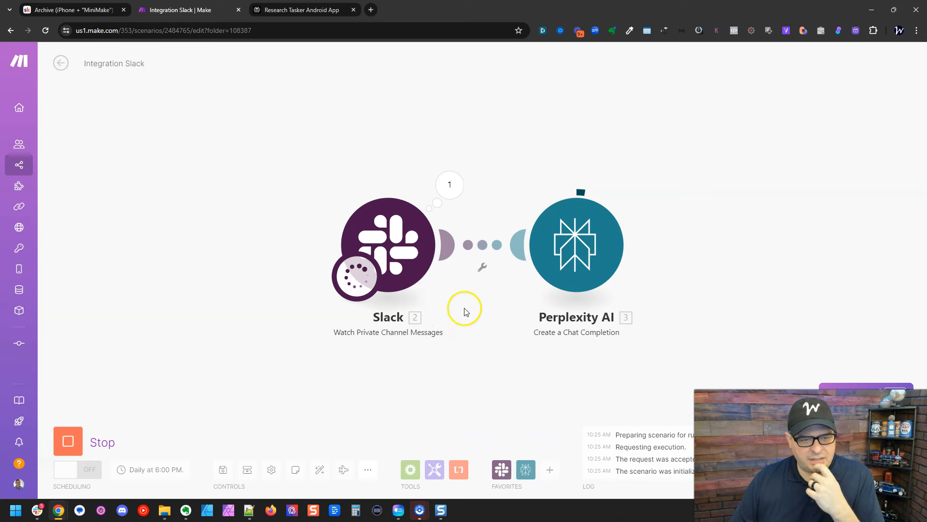
{"action": "left_click_drag", "start_coordinate": [493, 355], "coordinate": [355, 342]}
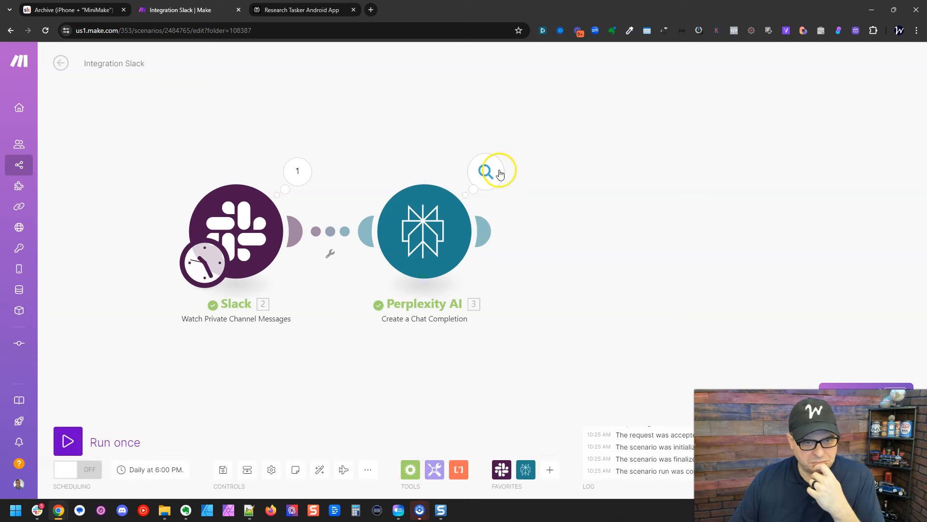
Open the Perplexity AI module's output bundle and read the message content of its first choice.
{"action": "left_click", "coordinate": [495, 169]}
{"action": "left_click", "coordinate": [570, 244]}
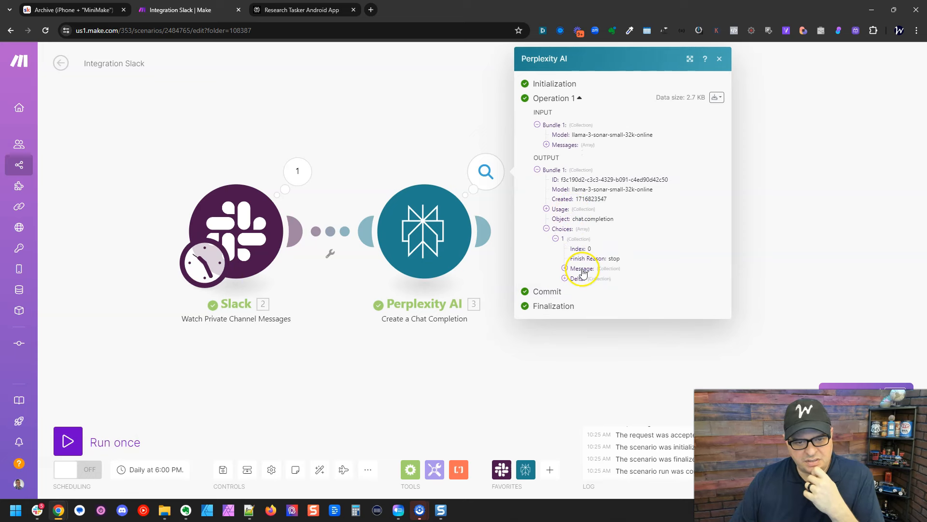
{"action": "left_click", "coordinate": [583, 269]}
{"action": "left_click", "coordinate": [586, 288]}
{"action": "scroll", "coordinate": [614, 256], "scroll_direction": "down", "scroll_amount": 3}
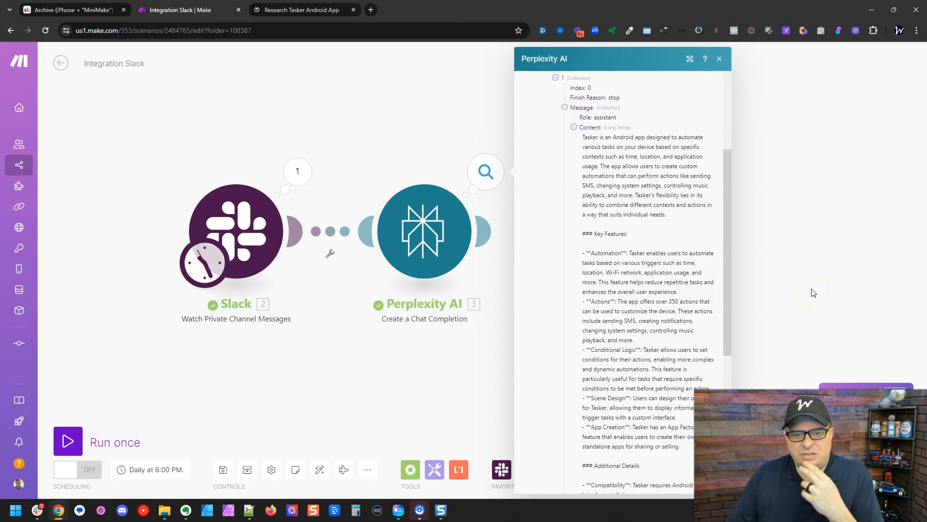
{"action": "scroll", "coordinate": [616, 223], "scroll_direction": "down", "scroll_amount": 2}
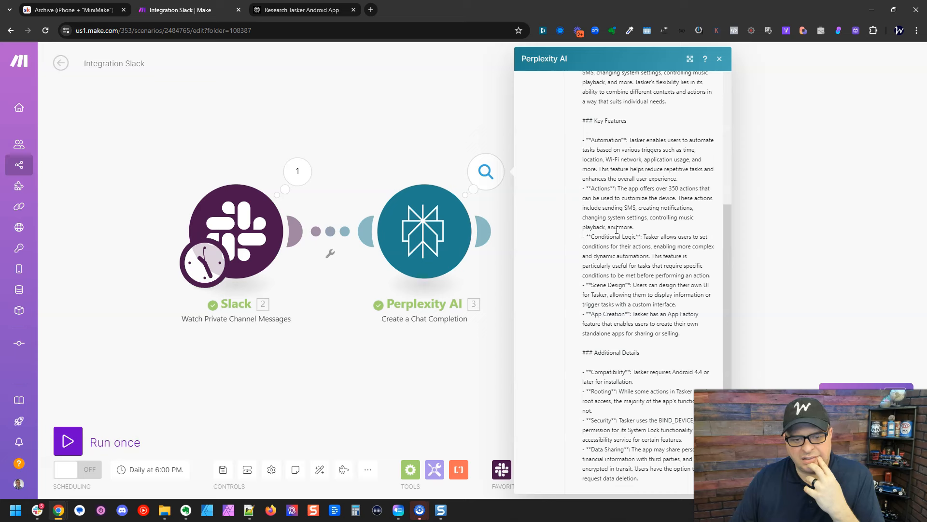
{"action": "scroll", "coordinate": [617, 230], "scroll_direction": "down", "scroll_amount": 3}
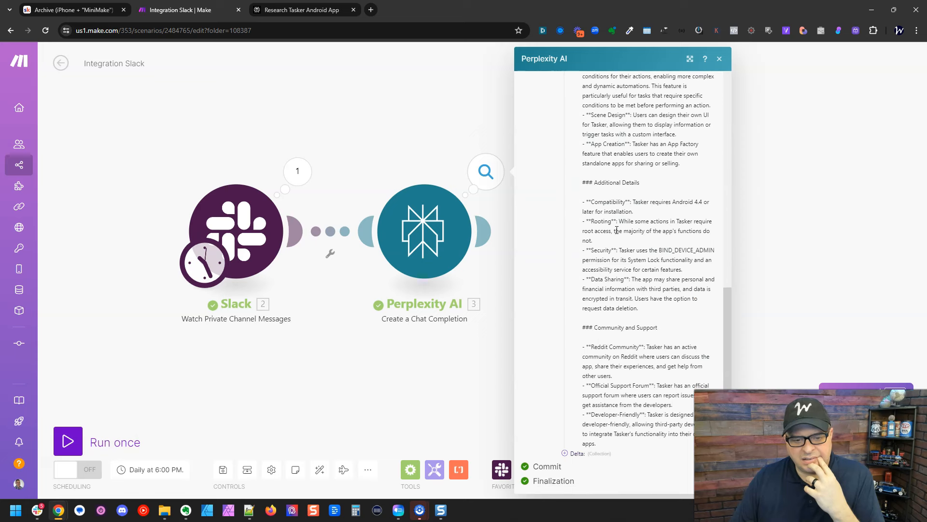
{"action": "left_click", "coordinate": [439, 331]}
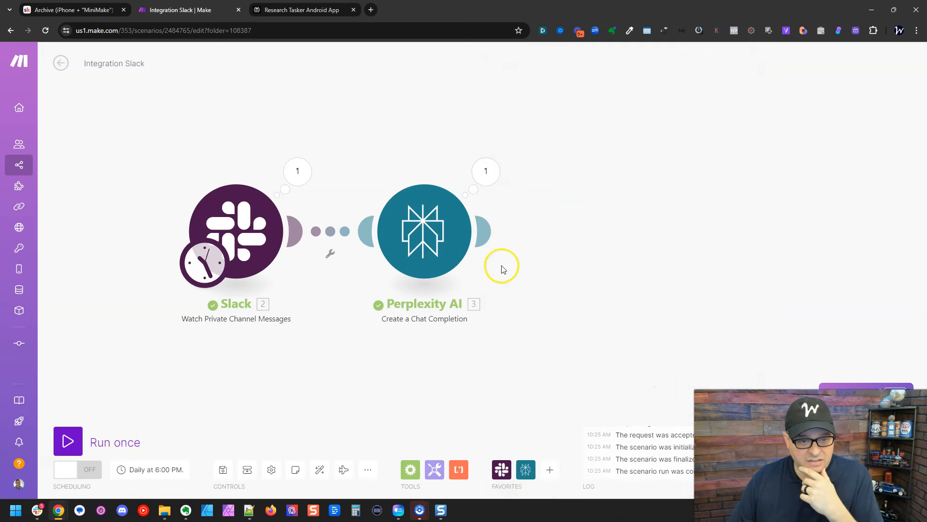
Reopen the Perplexity AI output and check the full response content for a relevant website link.
{"action": "left_click", "coordinate": [485, 172]}
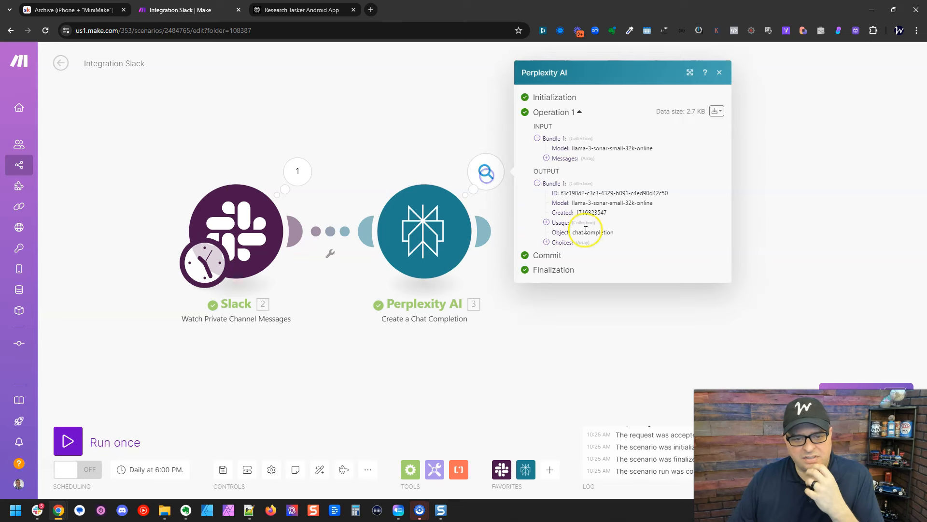
{"action": "left_click", "coordinate": [561, 242]}
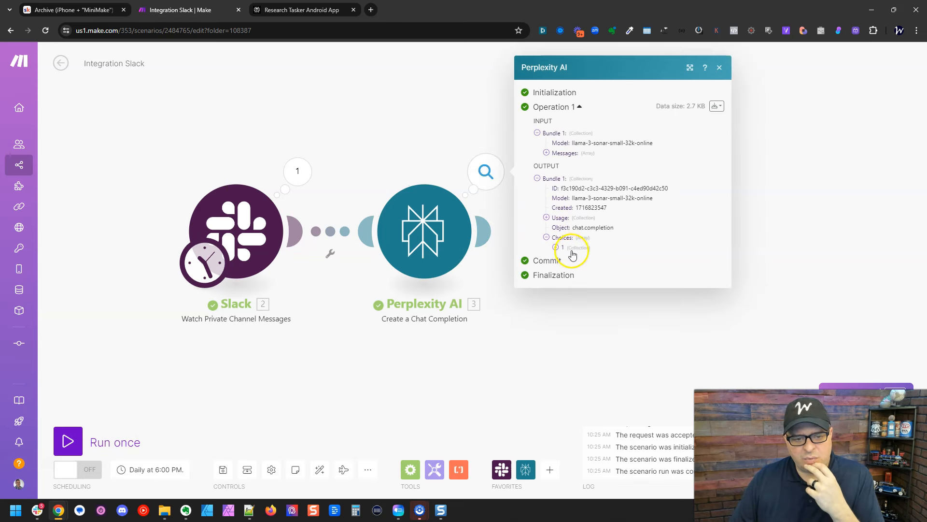
{"action": "left_click", "coordinate": [571, 251]}
{"action": "left_click", "coordinate": [583, 268]}
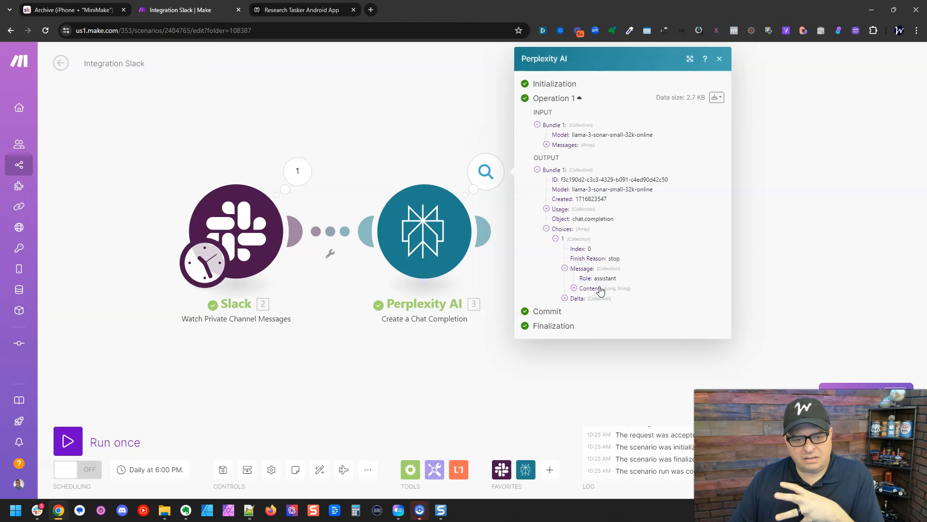
{"action": "left_click", "coordinate": [600, 289]}
{"action": "scroll", "coordinate": [602, 291], "scroll_direction": "down", "scroll_amount": 3}
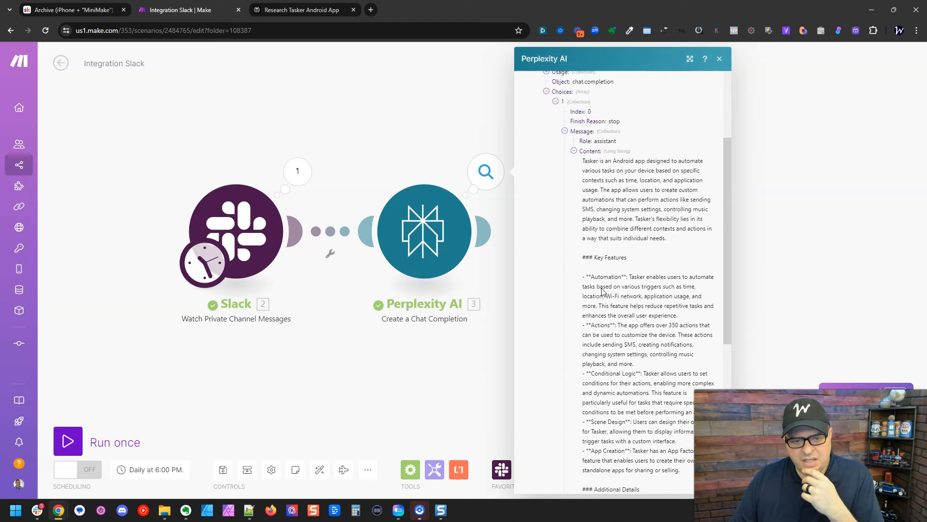
{"action": "scroll", "coordinate": [601, 290], "scroll_direction": "down", "scroll_amount": 6}
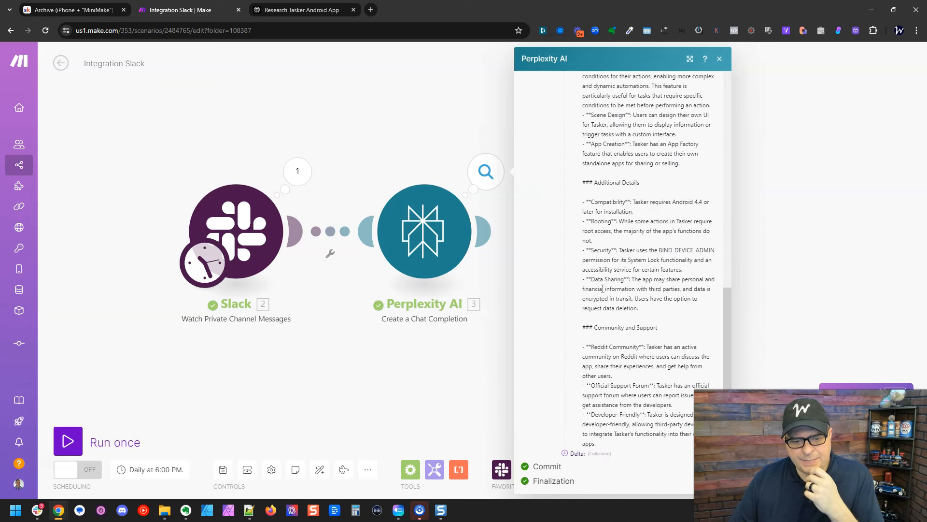
{"action": "left_click", "coordinate": [464, 376]}
Insert before the prompt's Text and save: "Also include the most relevenat website link related to this term, and place that URL at the top of your response".
{"action": "left_click", "coordinate": [425, 244]}
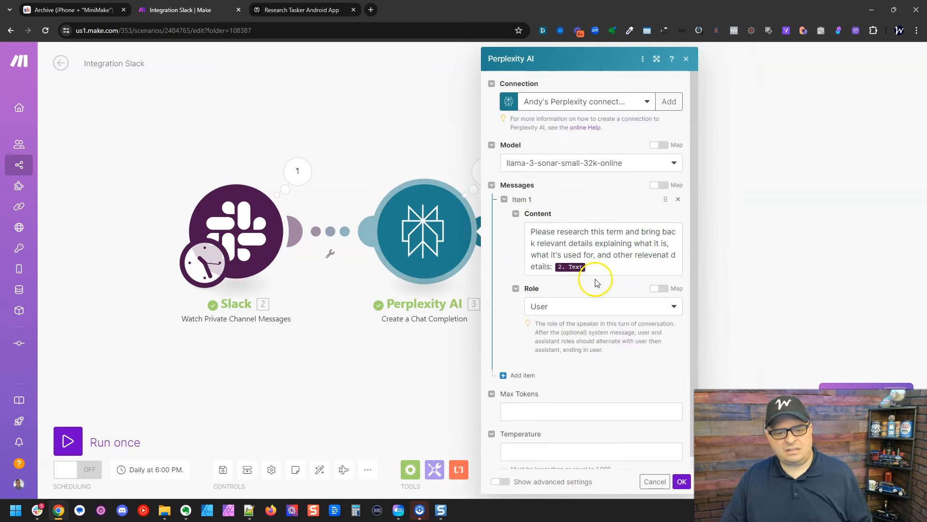
{"action": "left_click", "coordinate": [550, 266]}
{"action": "type", "text": ". Als o"}
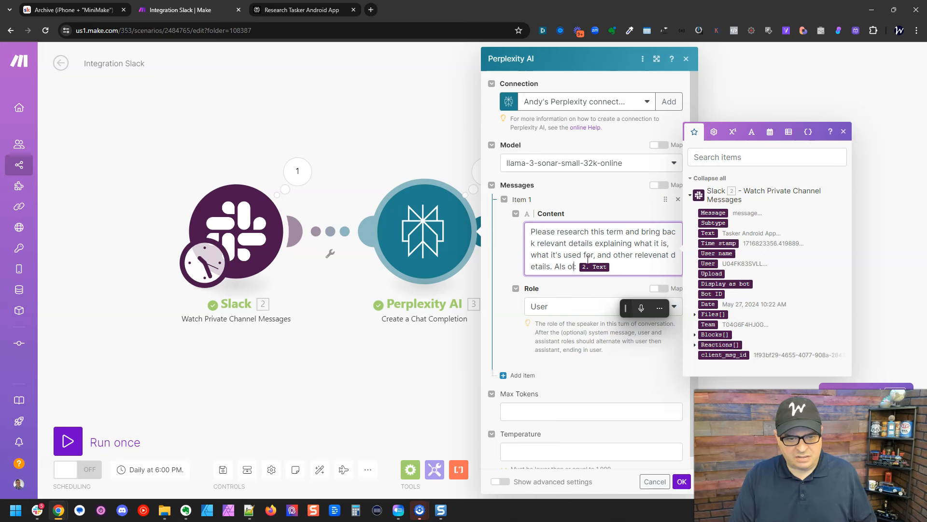
{"action": "key", "text": "BackSpace"}
{"action": "key", "text": "BackSpace"}
{"action": "type", "text": "o include the most rel"}
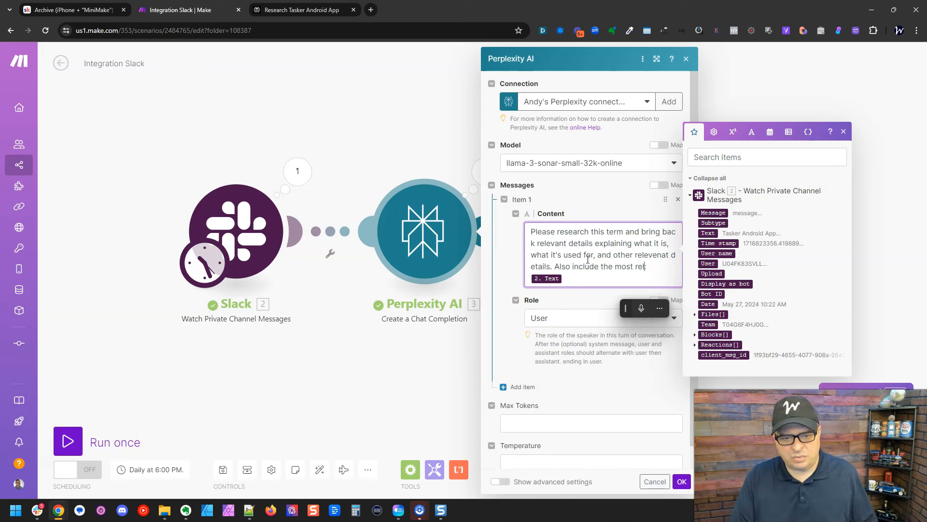
{"action": "type", "text": "evenat website link for"}
{"action": "key", "text": "BackSpace"}
{"action": "key", "text": "BackSpace"}
{"action": "type", "text": "relat"}
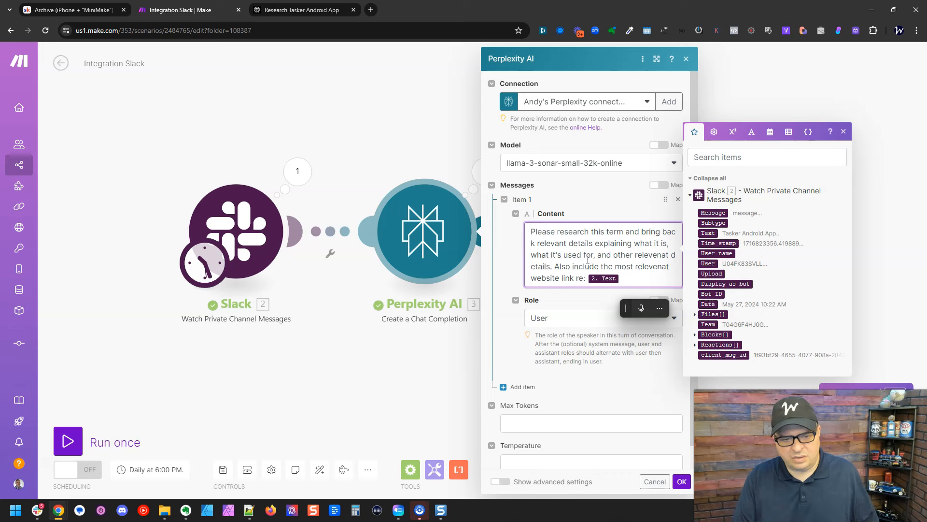
{"action": "type", "text": "ed to this "}
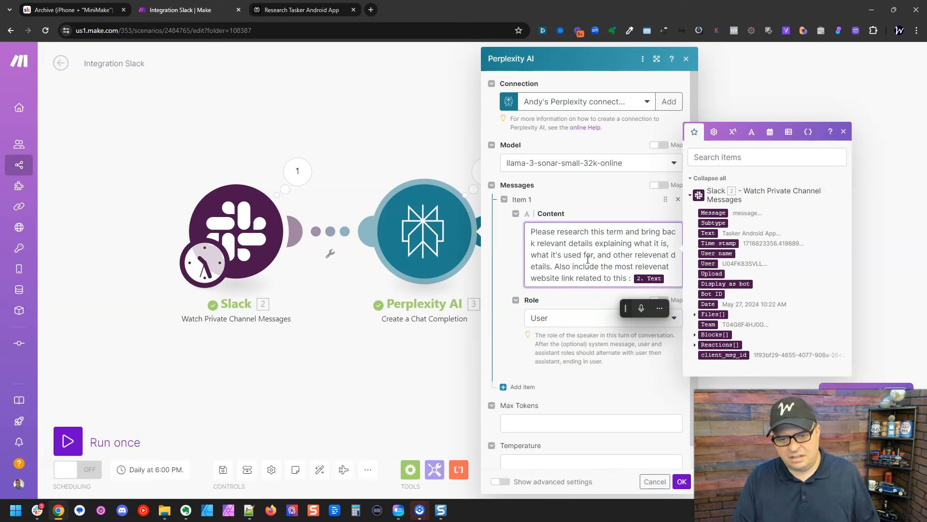
{"action": "type", "text": "term, and place that URL at the top of y"}
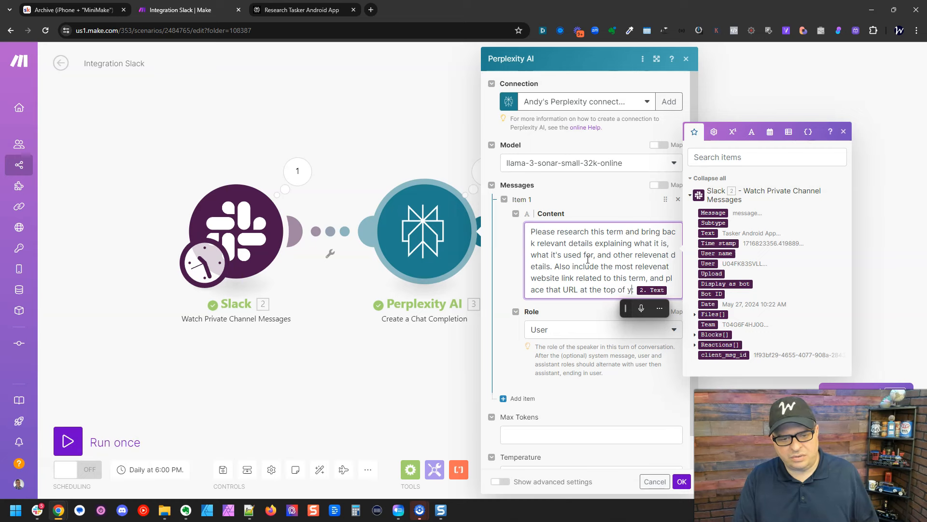
{"action": "type", "text": "our response"}
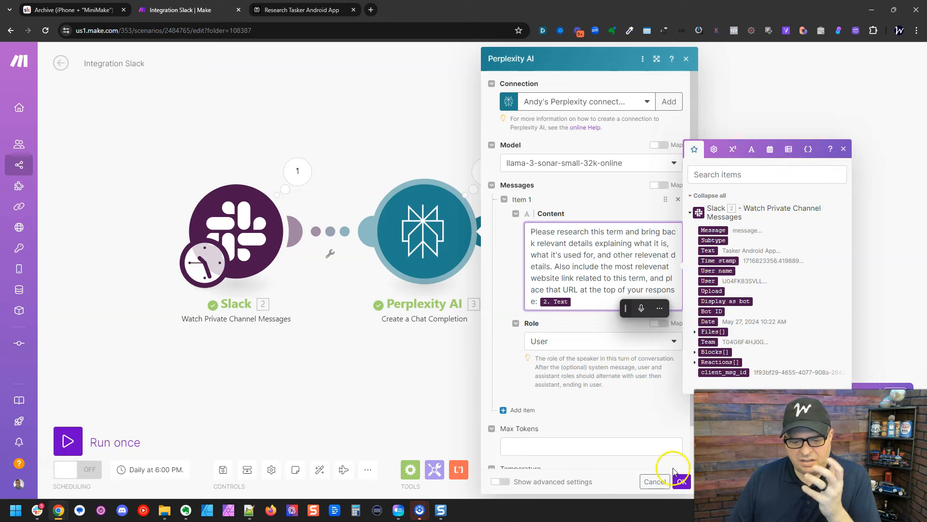
{"action": "left_click", "coordinate": [681, 481]}
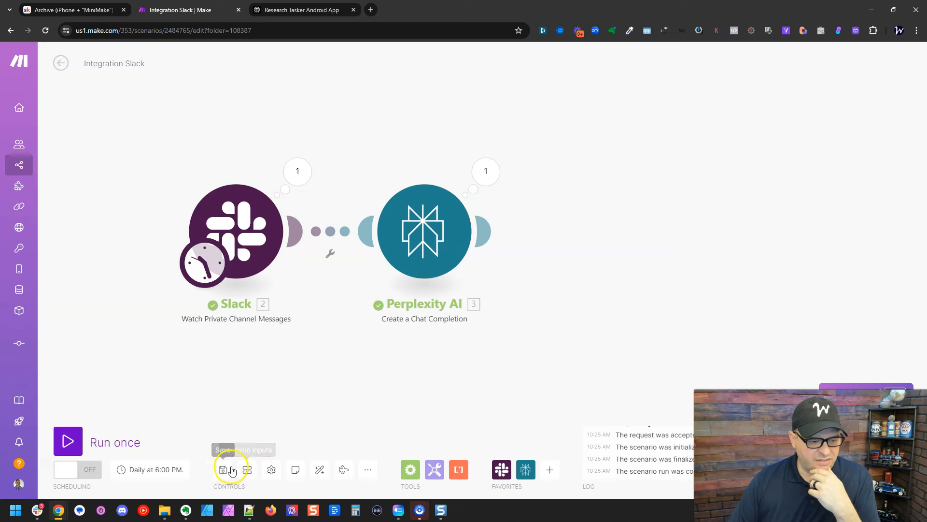
Reset the Slack trigger's start to the first Tasker Android App message and rerun the scenario once with the revised prompt.
{"action": "right_click", "coordinate": [265, 237]}
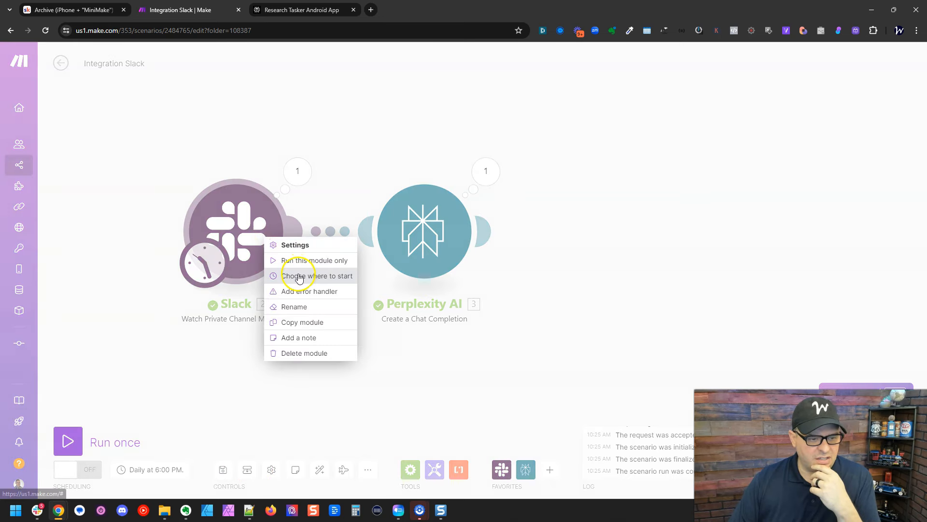
{"action": "left_click", "coordinate": [299, 277]}
{"action": "left_click", "coordinate": [380, 280]}
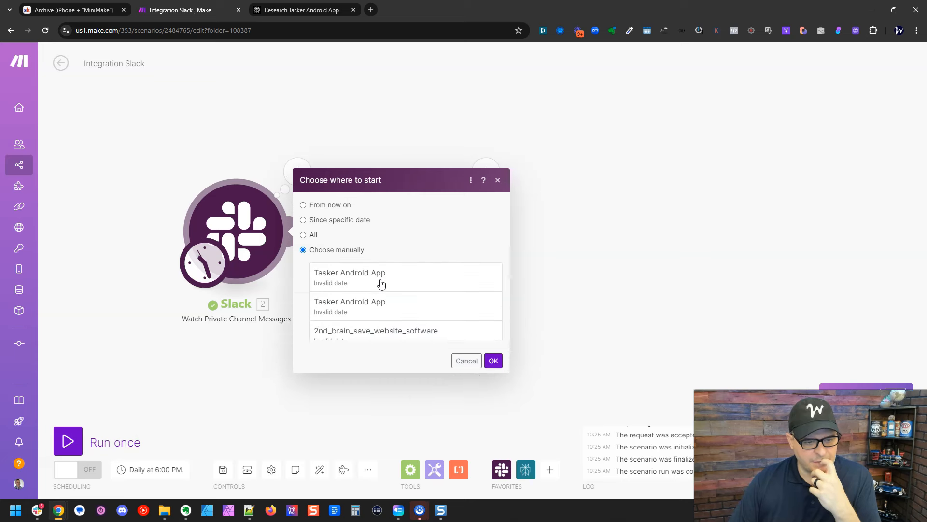
{"action": "left_click", "coordinate": [372, 230]}
{"action": "left_click", "coordinate": [491, 327]}
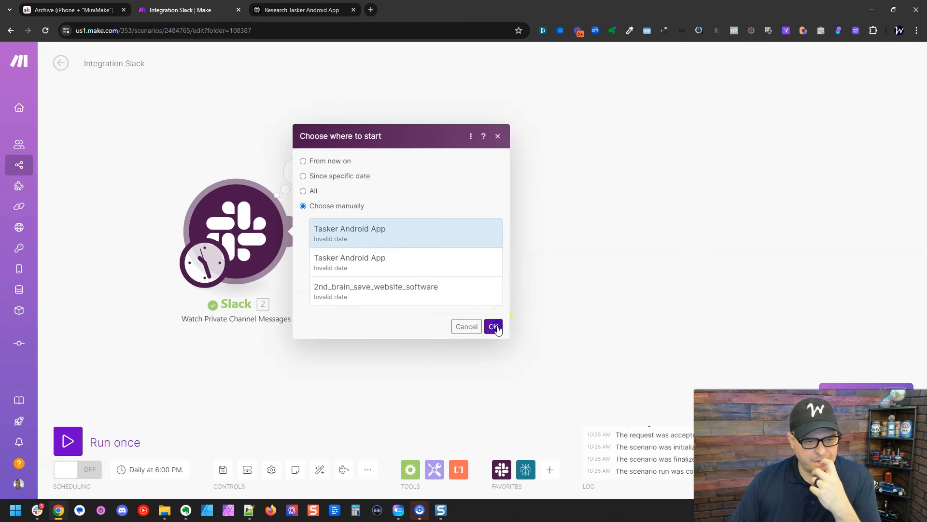
{"action": "left_click", "coordinate": [68, 443]}
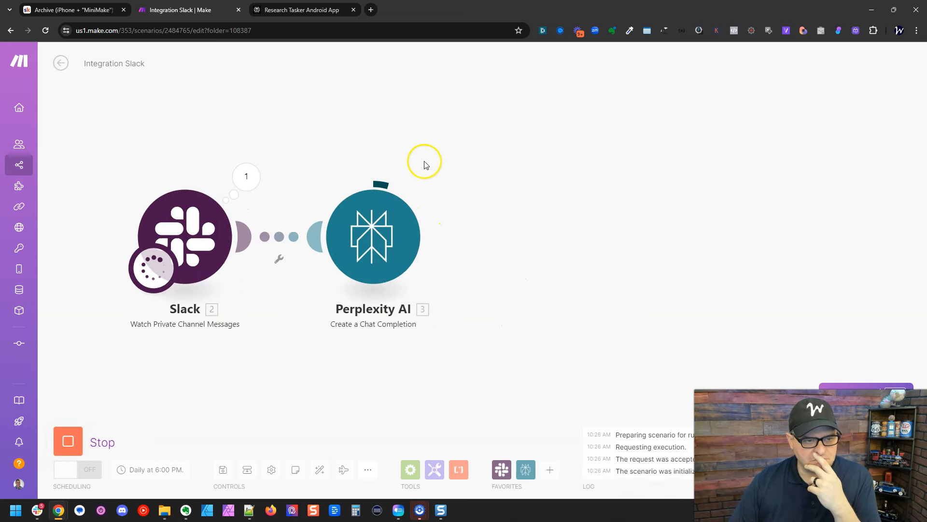
Open the Perplexity AI module's output and check its first choice's message content for a website link at the beginning.
{"action": "left_click_drag", "start_coordinate": [424, 160], "coordinate": [414, 145]}
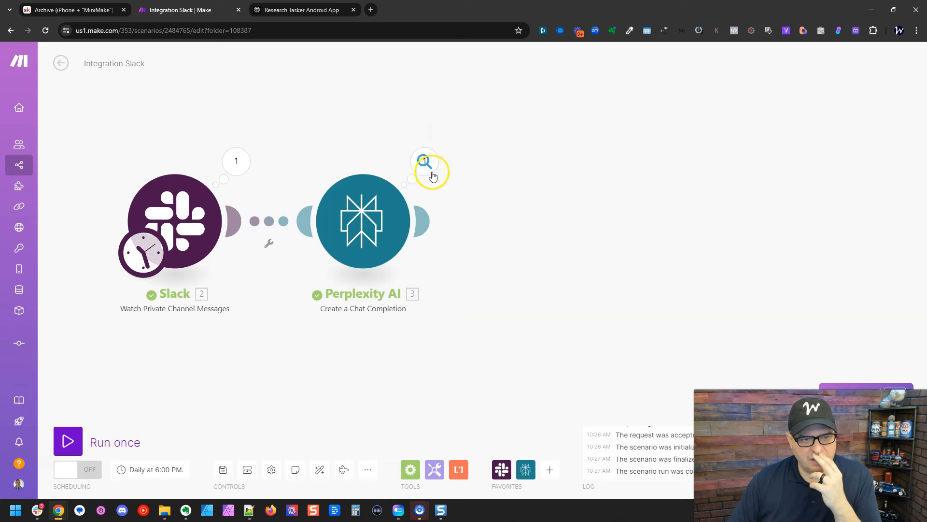
{"action": "left_click", "coordinate": [427, 164]}
{"action": "left_click", "coordinate": [510, 235]}
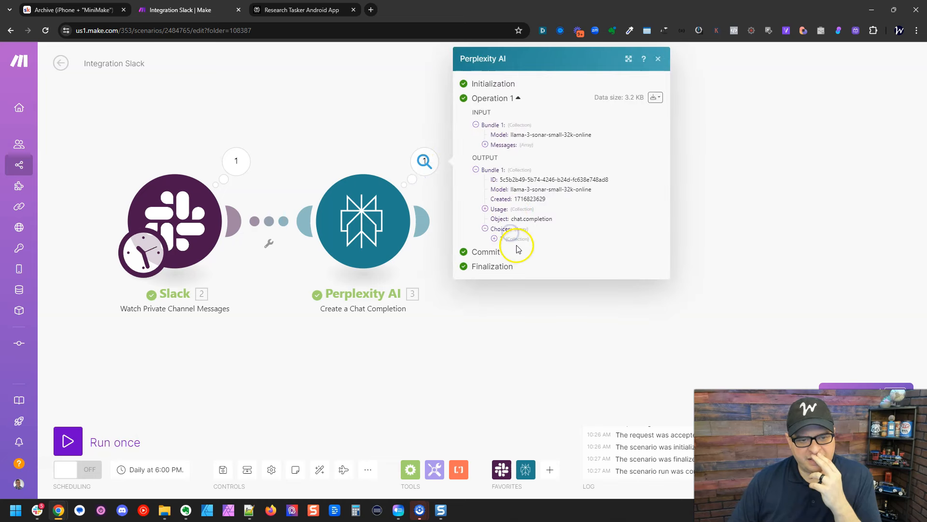
{"action": "left_click", "coordinate": [521, 269]}
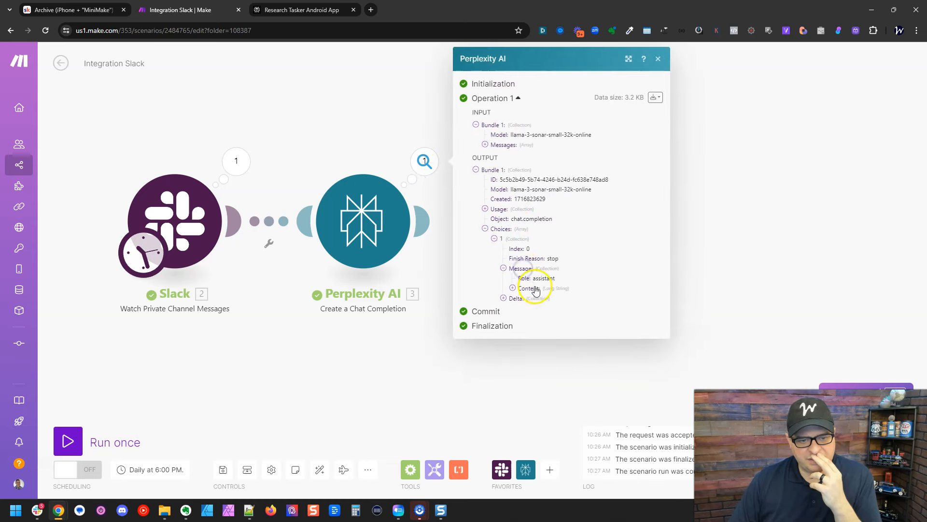
{"action": "left_click", "coordinate": [526, 288]}
{"action": "scroll", "coordinate": [550, 265], "scroll_direction": "down", "scroll_amount": 3}
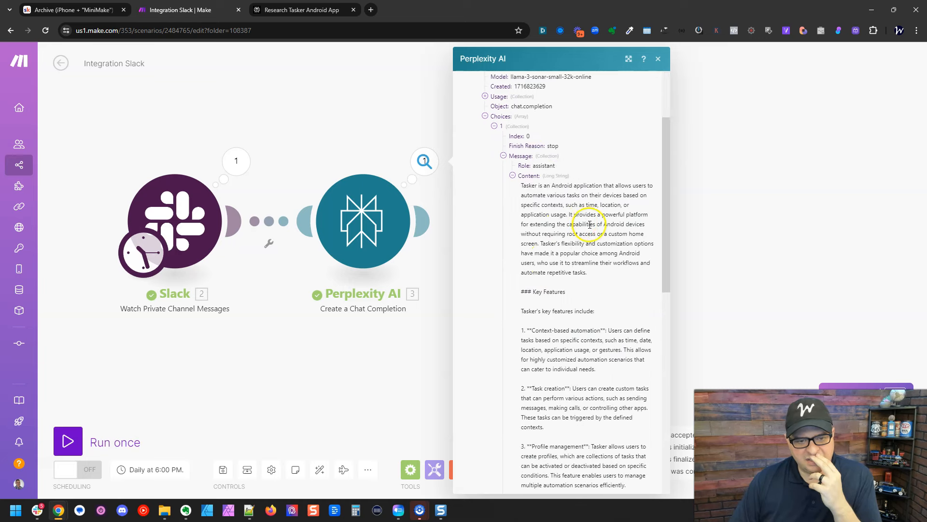
{"action": "left_click_drag", "start_coordinate": [662, 197], "coordinate": [651, 149]}
{"action": "left_click", "coordinate": [393, 372]}
Clone the Perplexity AI module, then remove the sentence requesting a website link from the original module's prompt and save it.
{"action": "right_click", "coordinate": [372, 207]}
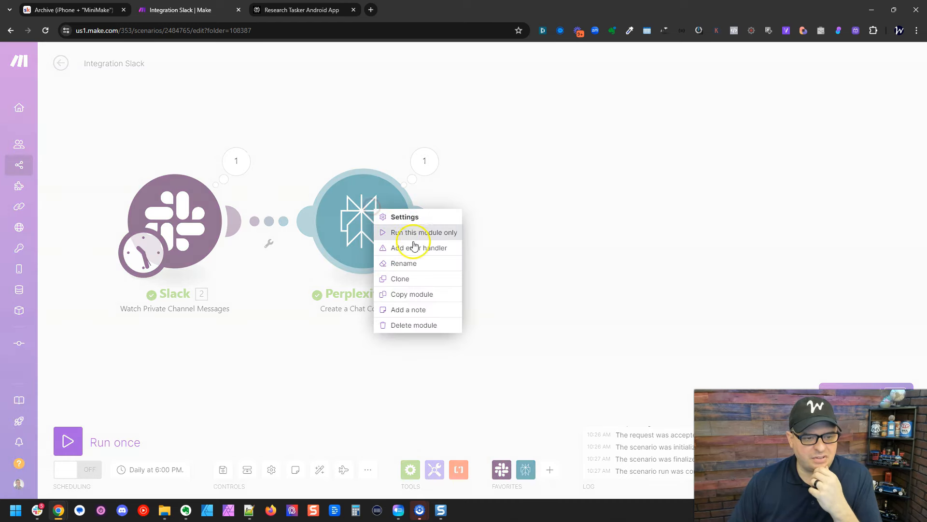
{"action": "left_click", "coordinate": [420, 279]}
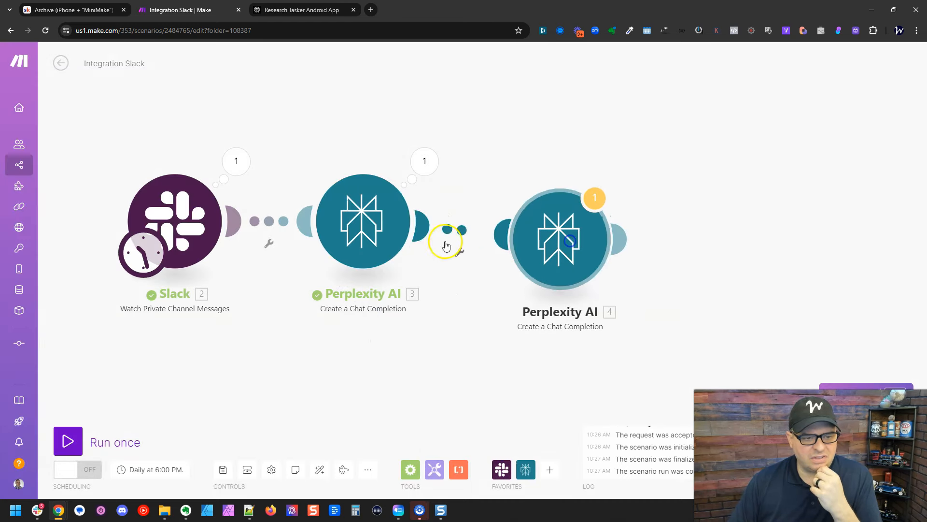
{"action": "left_click", "coordinate": [372, 239]}
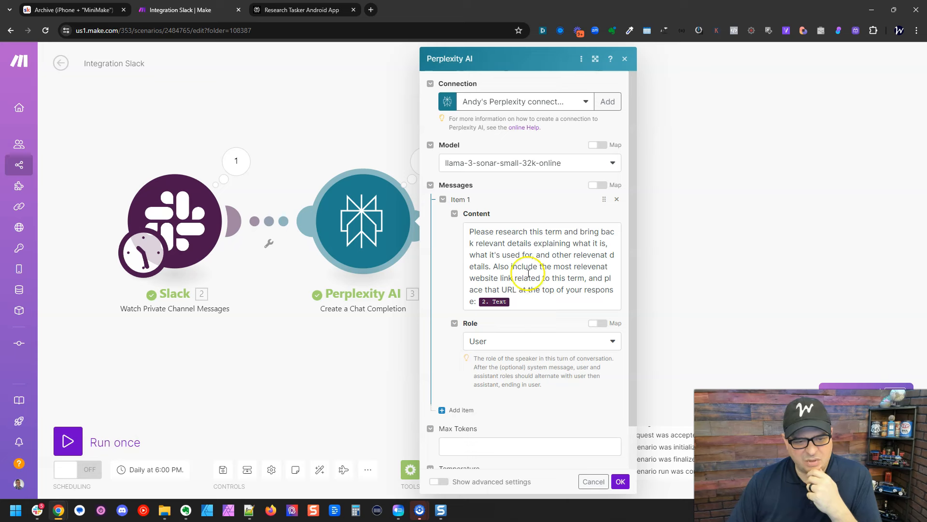
{"action": "left_click", "coordinate": [490, 265]}
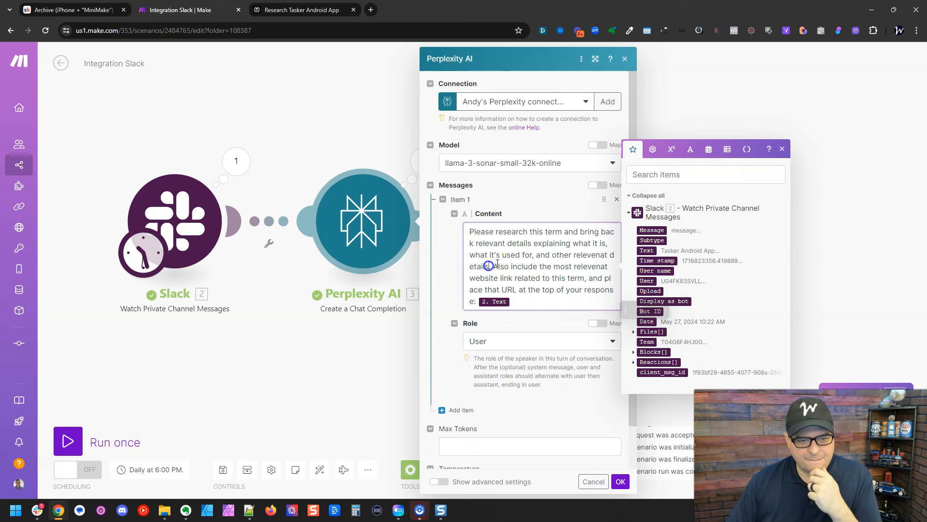
{"action": "key", "text": "shift+Down"}
{"action": "key", "text": "shift+Down"}
{"action": "key", "text": "shift+End"}
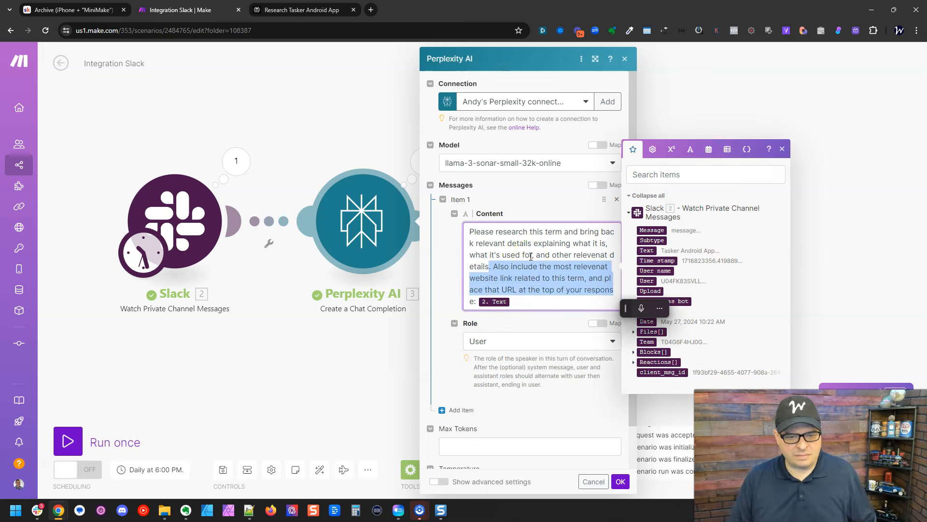
{"action": "key", "text": "BackSpace"}
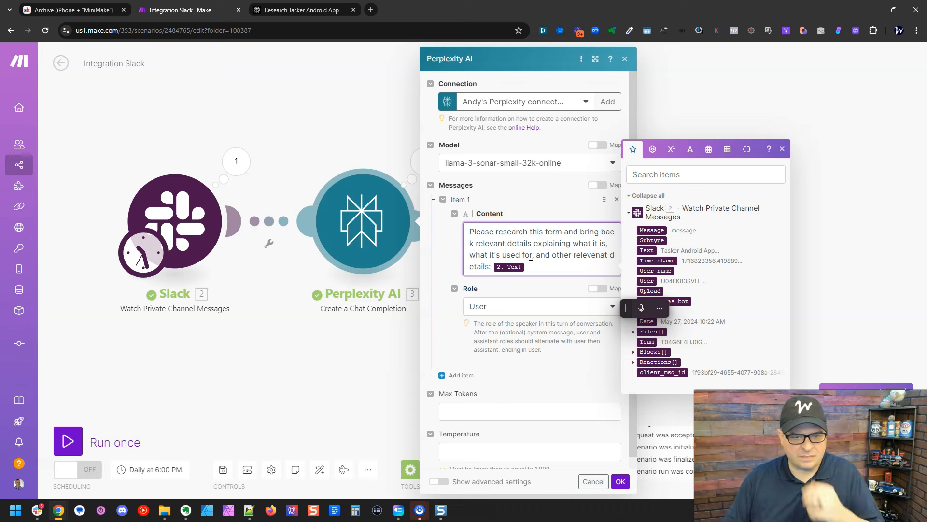
{"action": "left_click", "coordinate": [620, 481]}
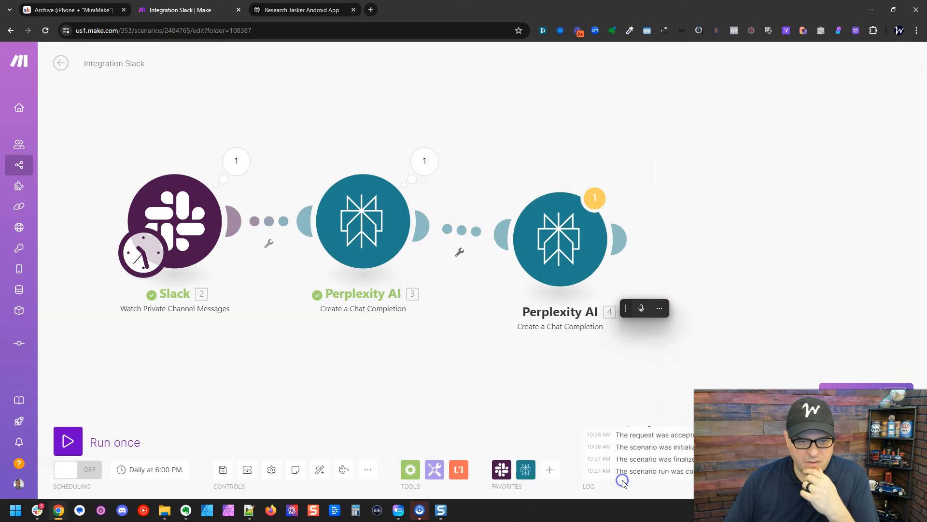
Replace the cloned module's prompt before the Slack Text value with "What is the most relevant website link for this term if I want to learn more:" and save.
{"action": "left_click_drag", "start_coordinate": [562, 249], "coordinate": [551, 227]}
{"action": "left_click", "coordinate": [551, 227]}
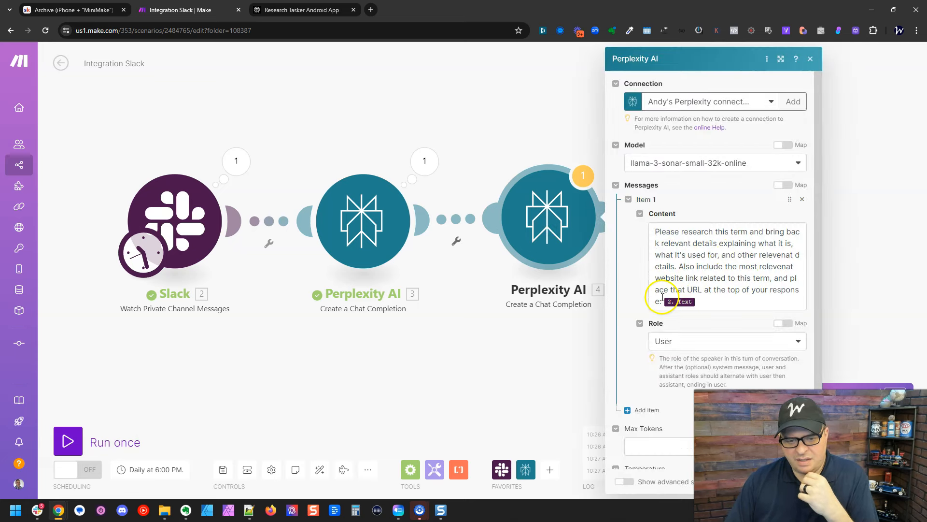
{"action": "left_click", "coordinate": [662, 297]}
{"action": "left_click_drag", "start_coordinate": [662, 296], "coordinate": [658, 285]}
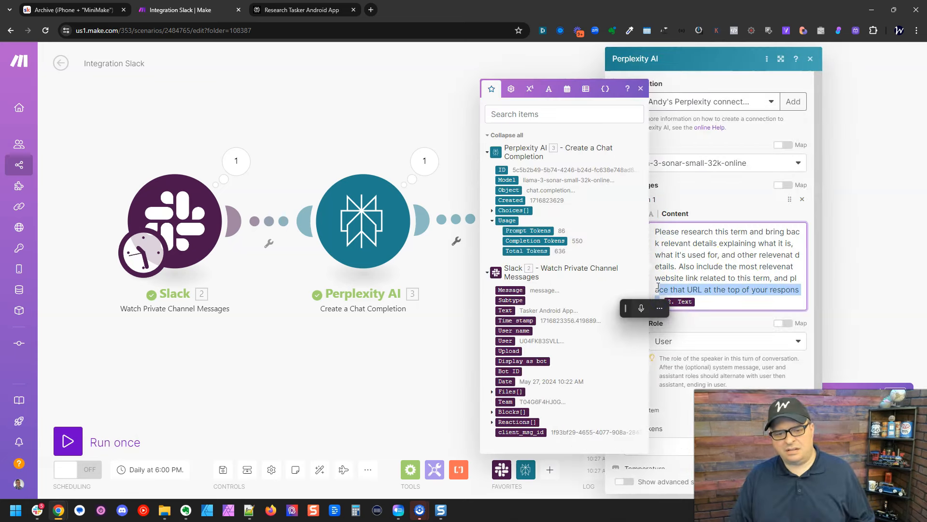
{"action": "key", "text": "shift+Up"}
{"action": "key", "text": "shift+Up"}
{"action": "key", "text": "shift+Up"}
{"action": "key", "text": "shift+Up"}
{"action": "key", "text": "shift+Up"}
{"action": "key", "text": "shift+Up"}
{"action": "type", "text": "What is the most relevant website link for this t"}
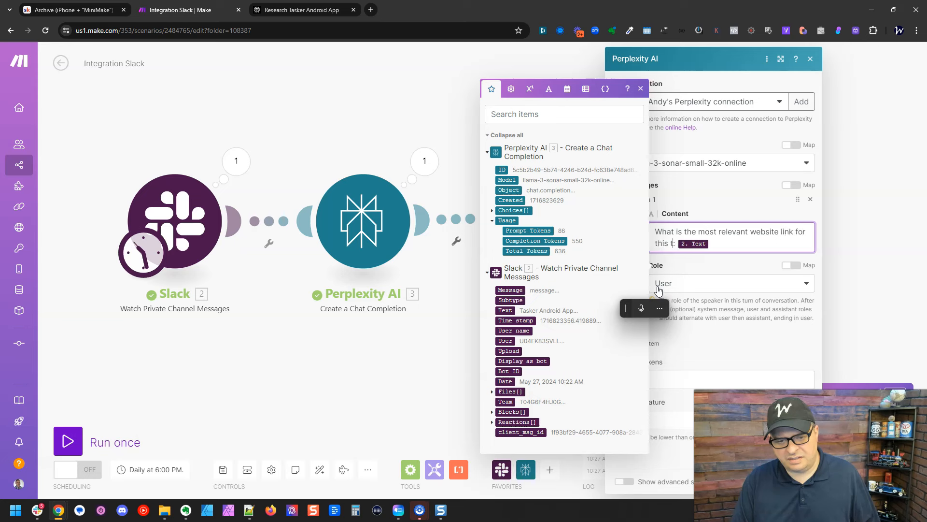
{"action": "type", "text": "if I want to learn more:e link for this term"}
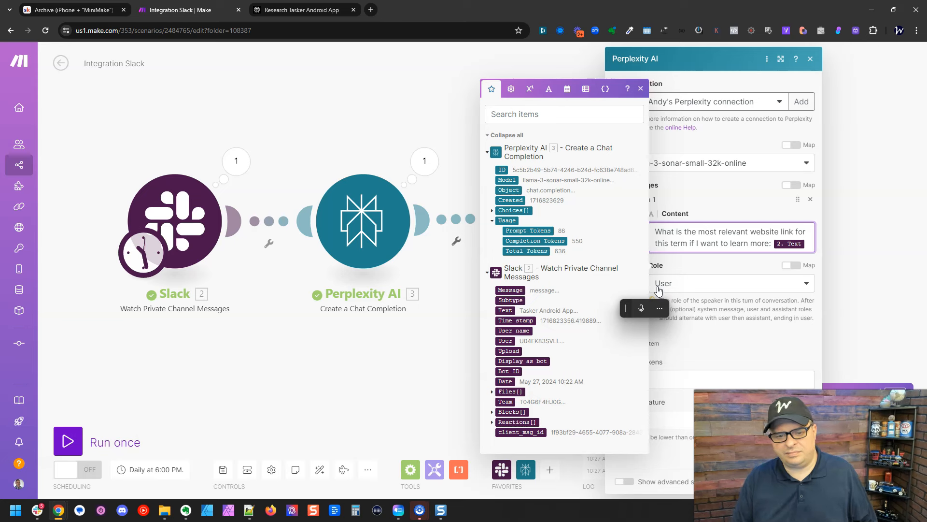
{"action": "left_click", "coordinate": [721, 333]}
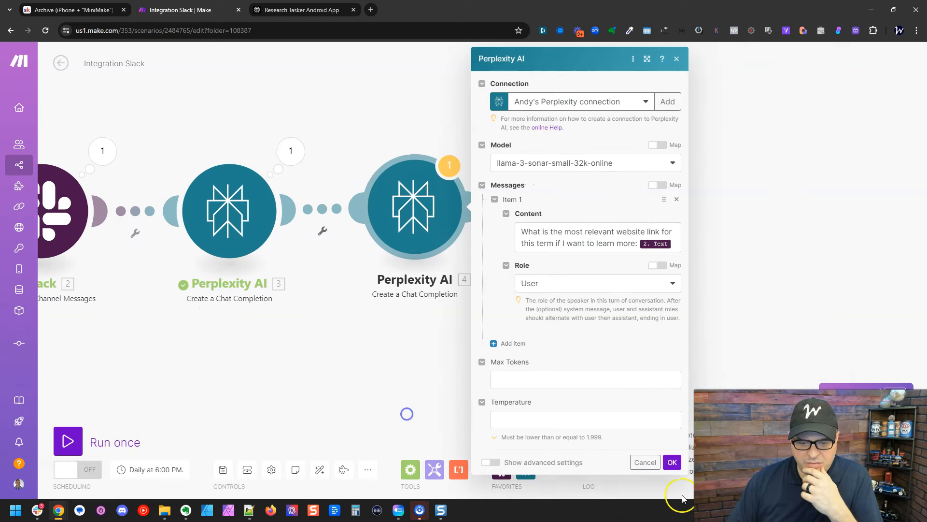
{"action": "left_click", "coordinate": [669, 462]}
Rename the original Perplexity AI module directly after the Slack trigger as "Research".
{"action": "right_click", "coordinate": [406, 227]}
{"action": "left_click", "coordinate": [460, 282]}
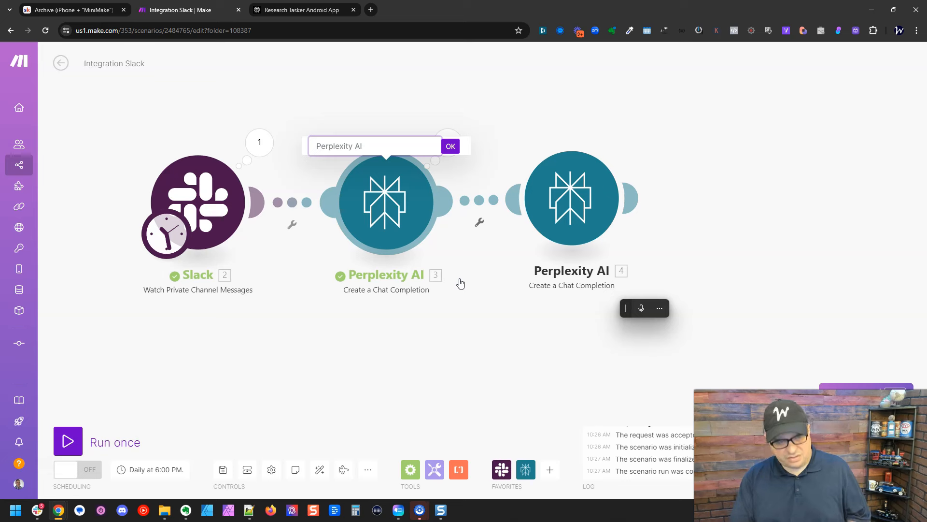
{"action": "type", "text": "Research"}
{"action": "key", "text": "Return"}
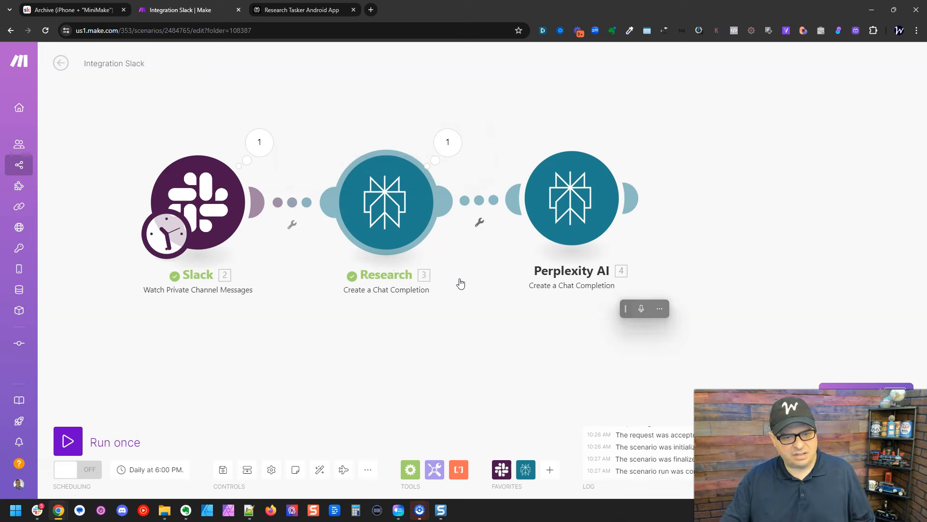
Rename the cloned Perplexity AI module as "Get URL" and auto-align the scenario's modules.
{"action": "right_click", "coordinate": [557, 221]}
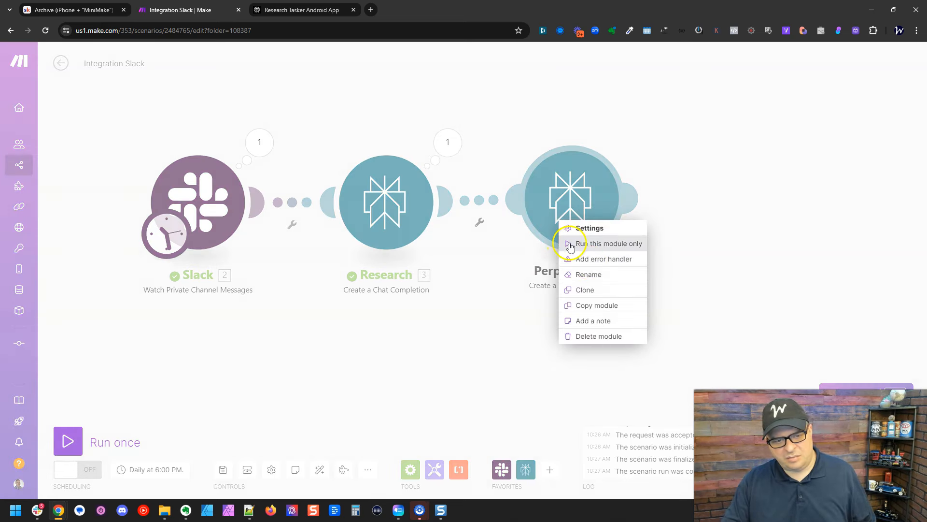
{"action": "left_click", "coordinate": [593, 274]}
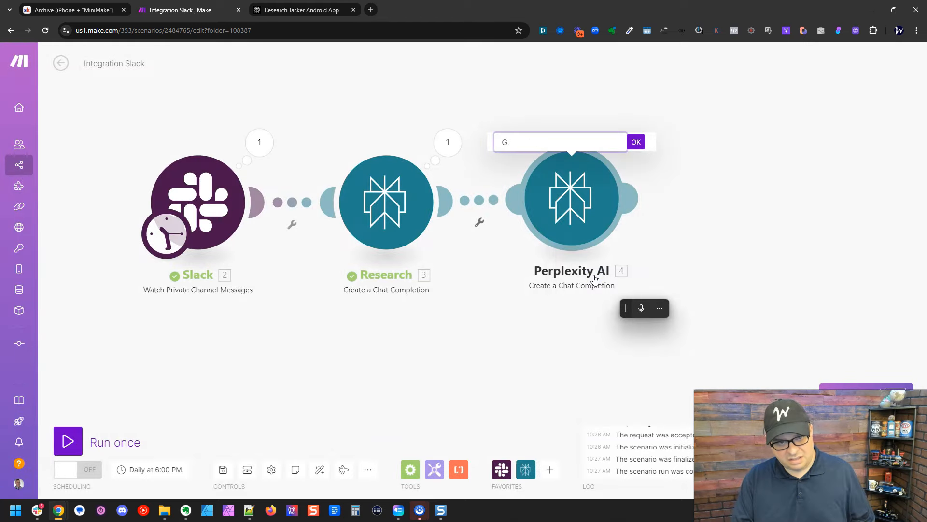
{"action": "key", "text": "Return"}
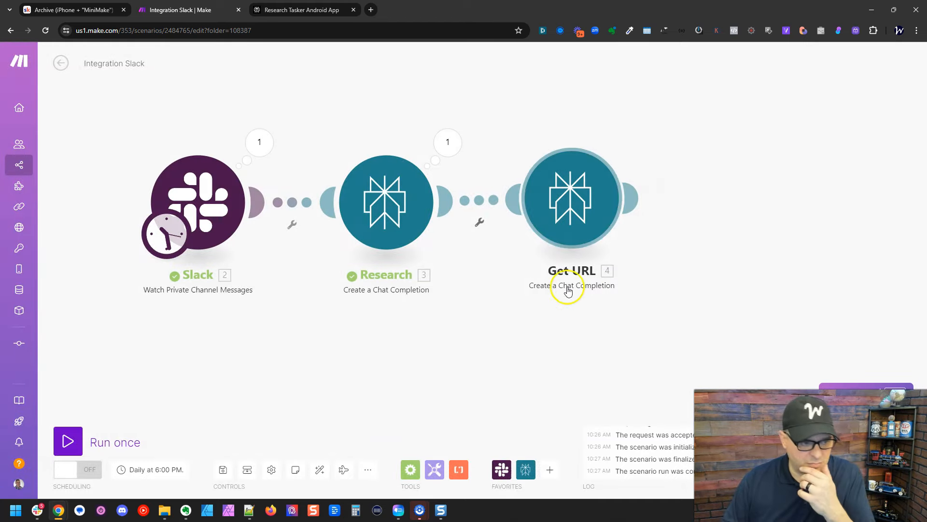
{"action": "left_click", "coordinate": [320, 469]}
Set the Slack trigger to start manually from the first Tasker Android App message and run the scenario once.
{"action": "right_click", "coordinate": [307, 240]}
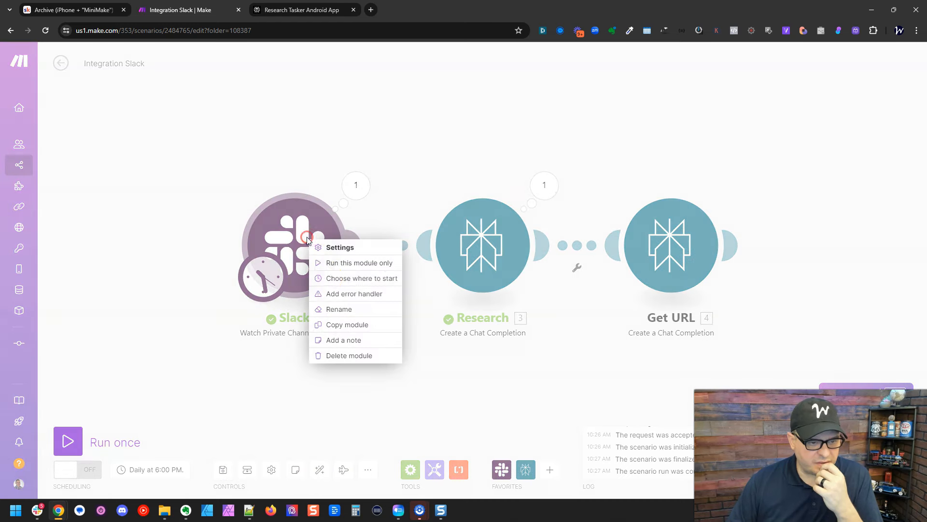
{"action": "left_click", "coordinate": [326, 277]}
{"action": "left_click", "coordinate": [393, 272]}
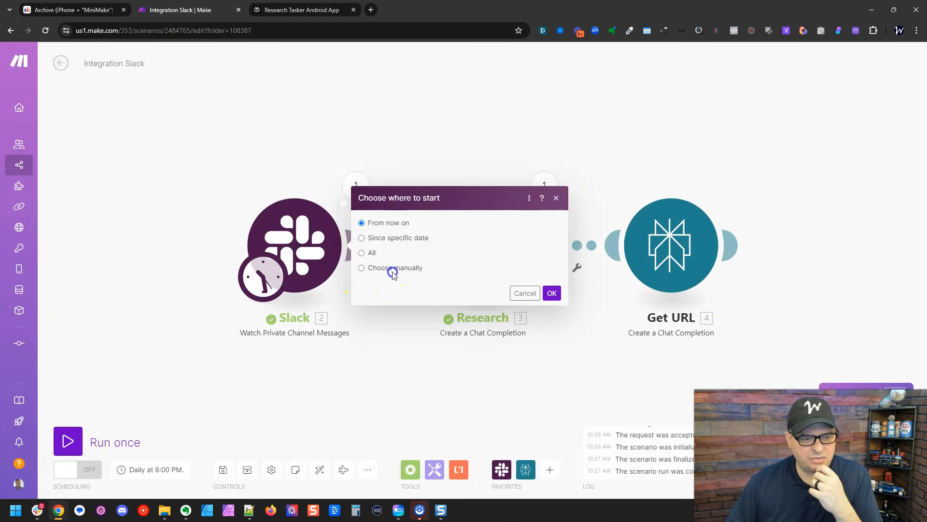
{"action": "left_click", "coordinate": [401, 247]}
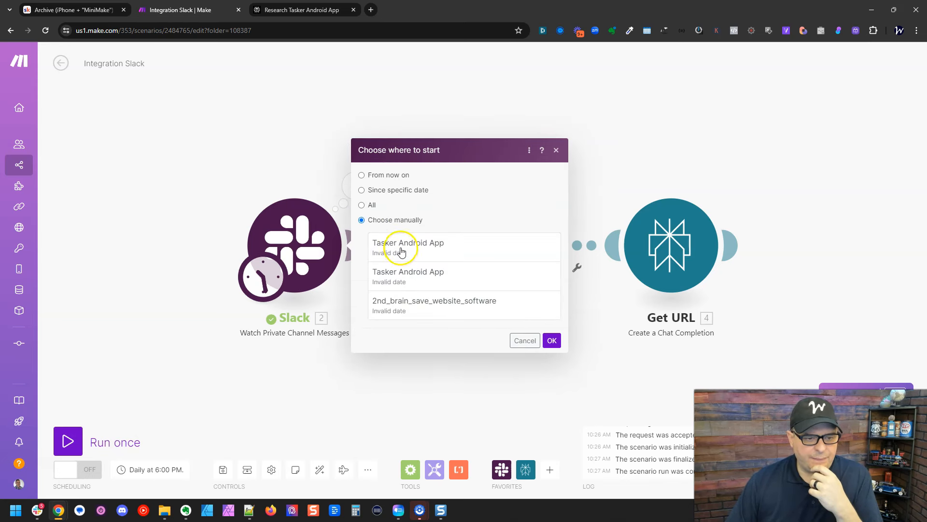
{"action": "left_click", "coordinate": [551, 341]}
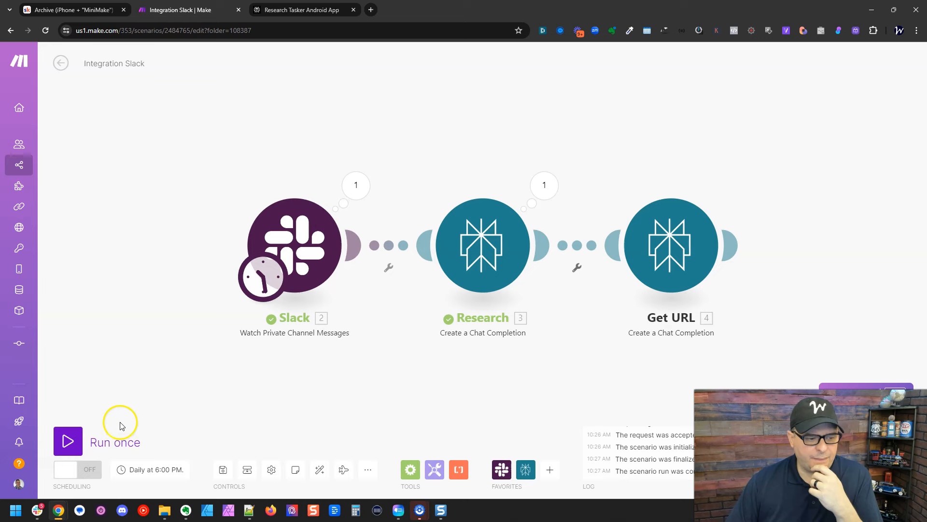
{"action": "left_click", "coordinate": [68, 440]}
Open the Get URL module's output and read the message content of its first choice.
{"action": "left_click_drag", "start_coordinate": [486, 372], "coordinate": [353, 349]}
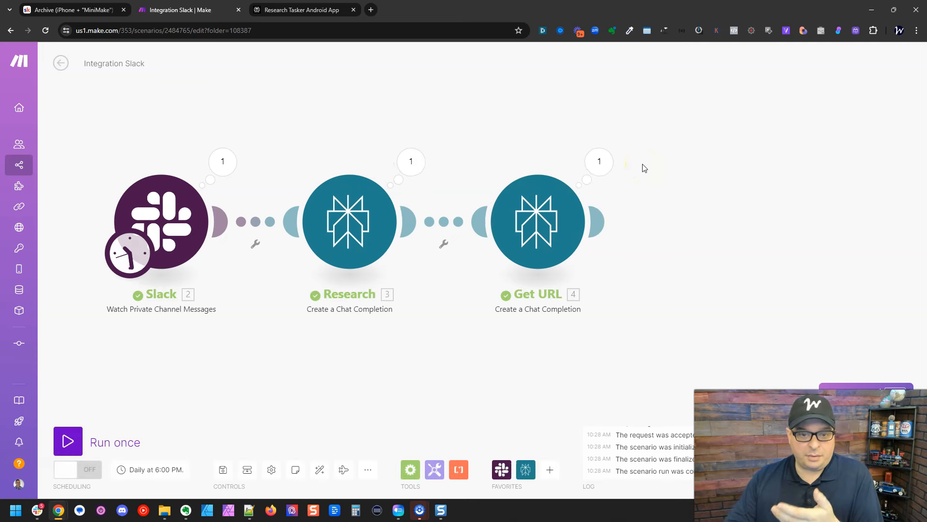
{"action": "left_click", "coordinate": [600, 163]}
{"action": "left_click", "coordinate": [668, 234]}
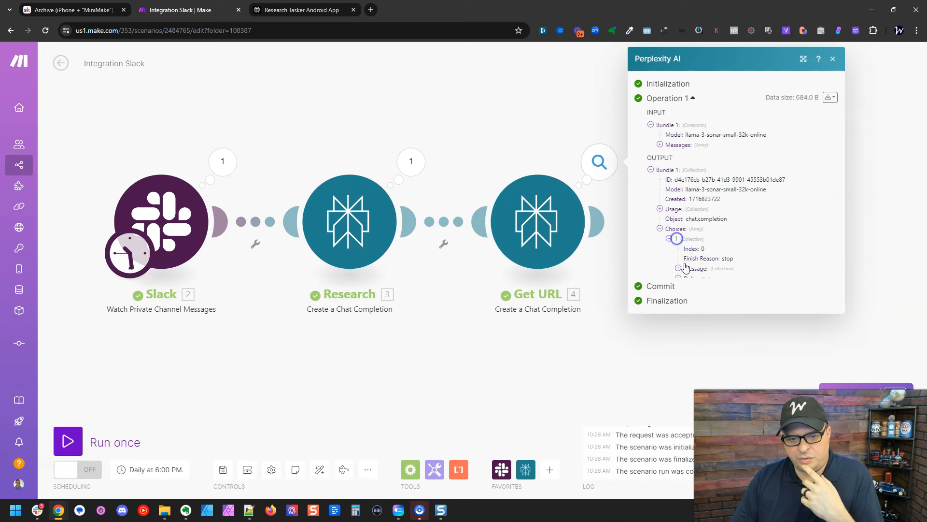
{"action": "left_click", "coordinate": [690, 270]}
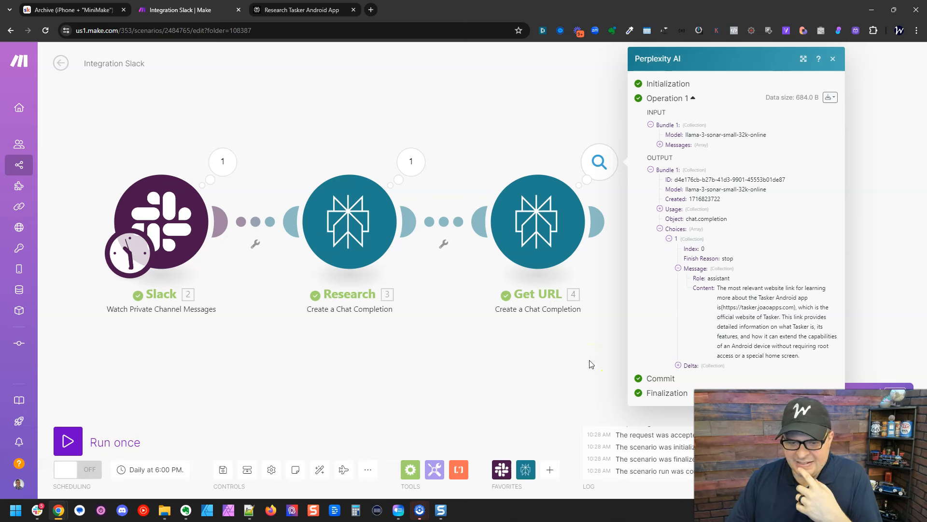
Close the output and open the Get URL module's settings.
{"action": "left_click_drag", "start_coordinate": [602, 349], "coordinate": [568, 347]}
{"action": "left_click", "coordinate": [508, 235]}
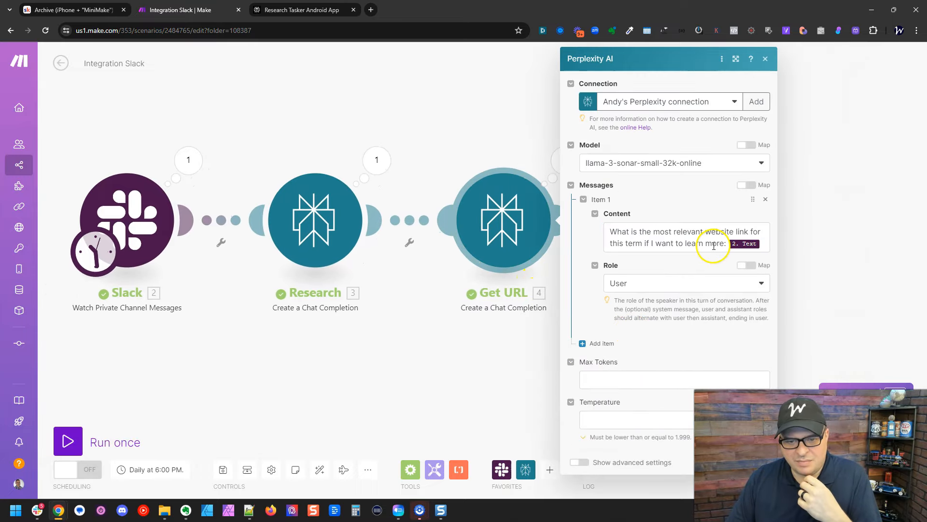
{"action": "left_click", "coordinate": [766, 246]}
{"action": "key", "text": "Return"}
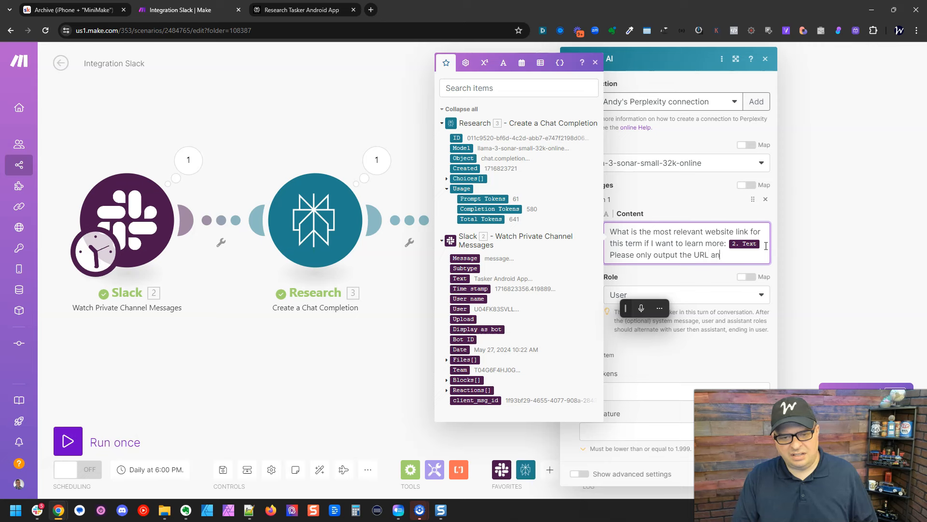
{"action": "type", "text": "Please only output the URL and no othe"}
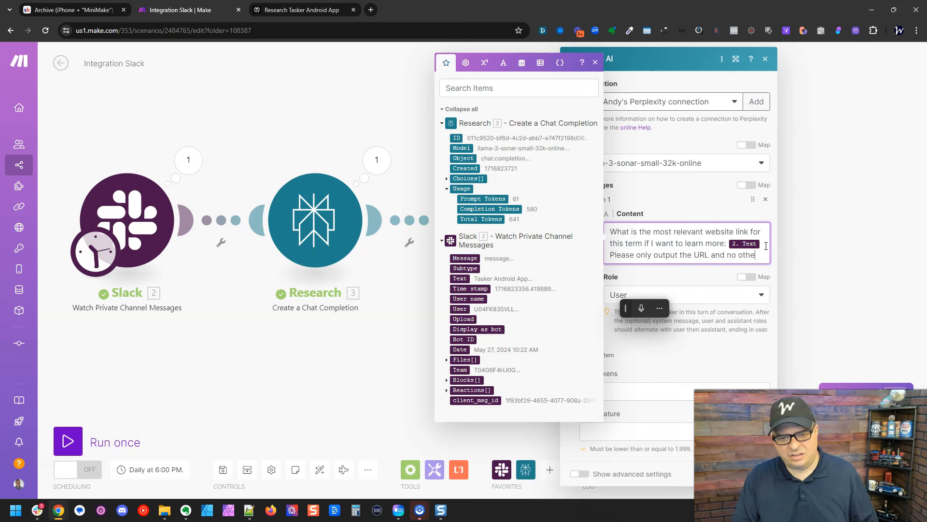
{"action": "type", "text": "r text"}
{"action": "key", "text": "shift+Up"}
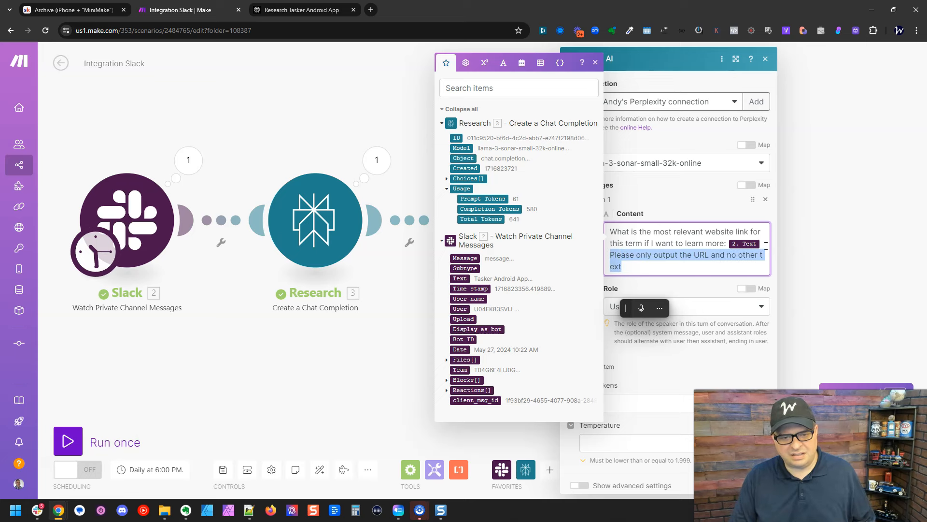
{"action": "key", "text": "BackSpace"}
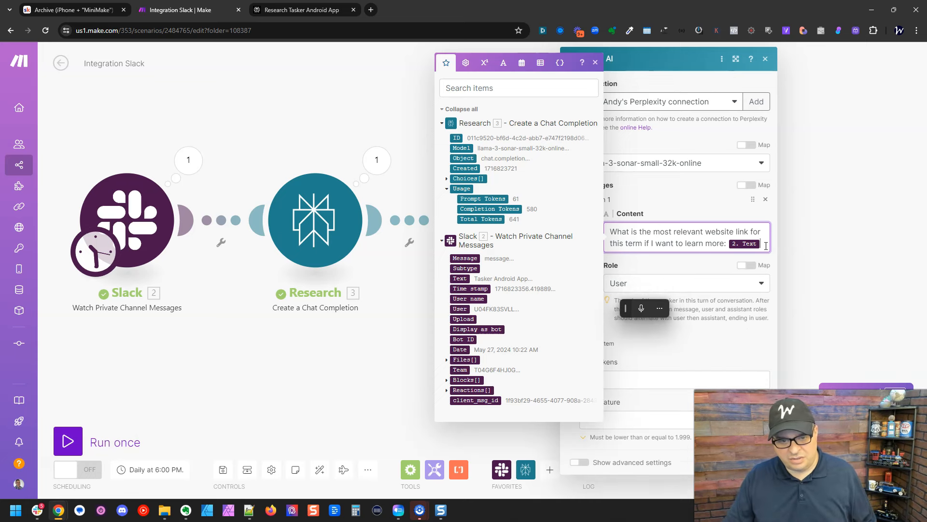
{"action": "left_click", "coordinate": [731, 333]}
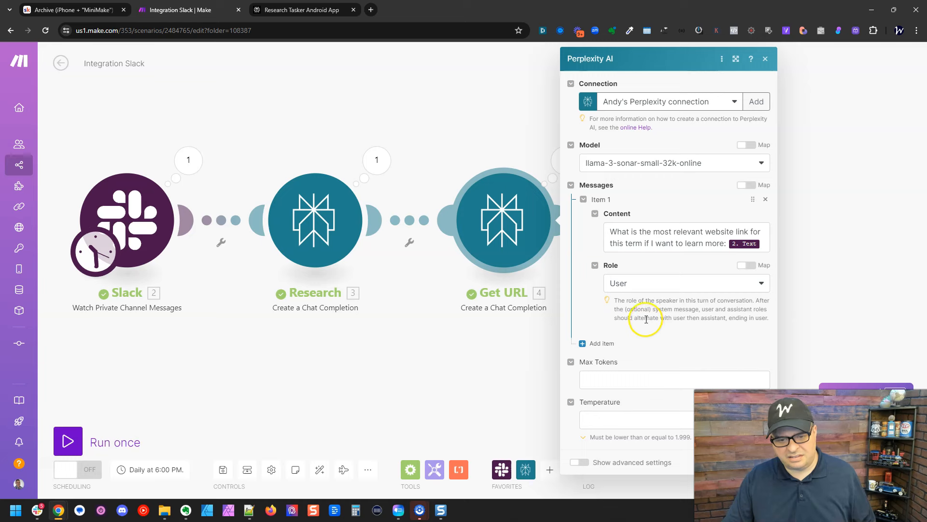
Add a second message item to the Get URL module and set its role to Assistant.
{"action": "left_click", "coordinate": [602, 346]}
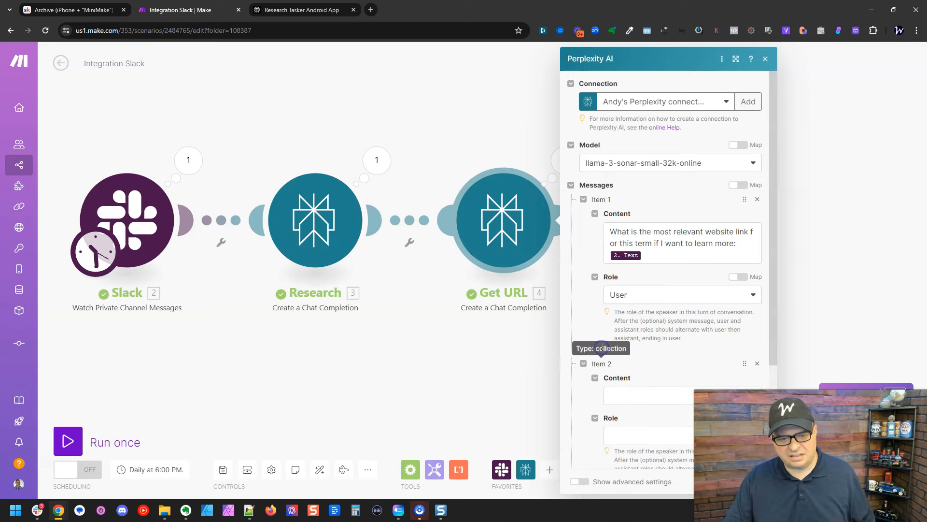
{"action": "scroll", "coordinate": [637, 330], "scroll_direction": "down", "scroll_amount": 3}
{"action": "left_click", "coordinate": [631, 297]}
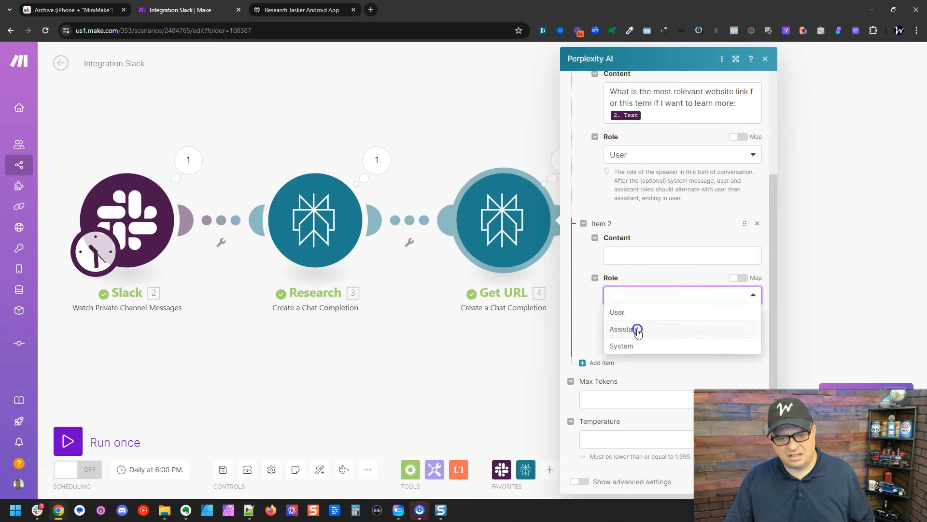
{"action": "left_click", "coordinate": [637, 327]}
{"action": "left_click", "coordinate": [622, 255]}
{"action": "key", "text": "super+h"}
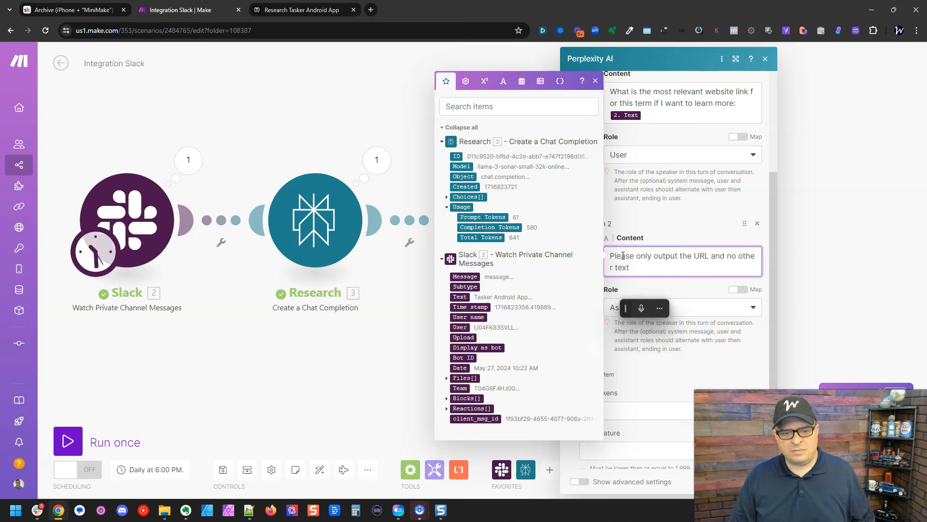
{"action": "key", "text": "ctrl+a"}
{"action": "type", "text": "The re"}
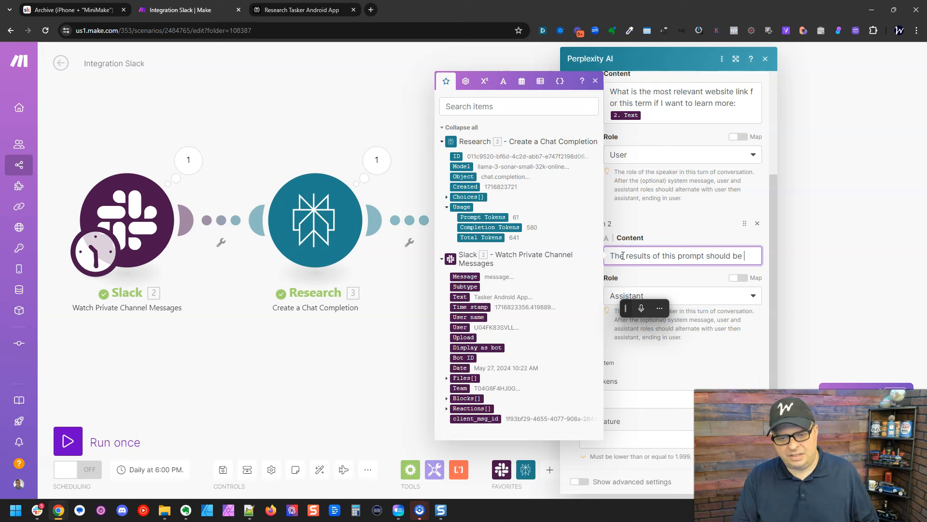
{"action": "type", "text": "a w"}
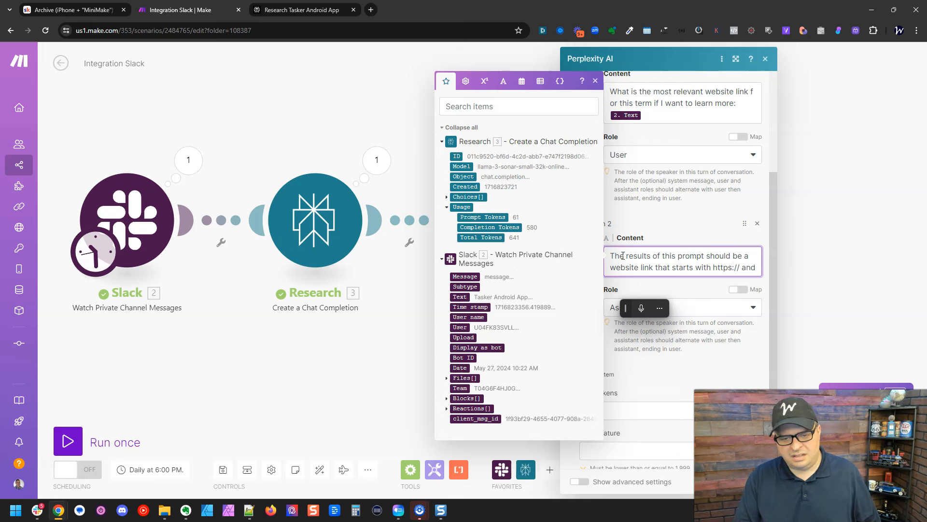
{"action": "type", "text": "have no other text than the"}
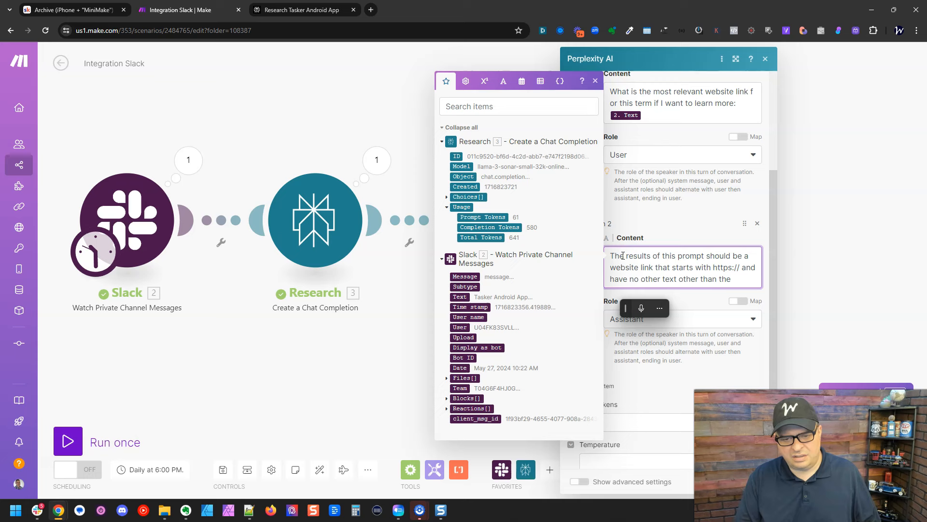
{"action": "type", "text": "ite link."}
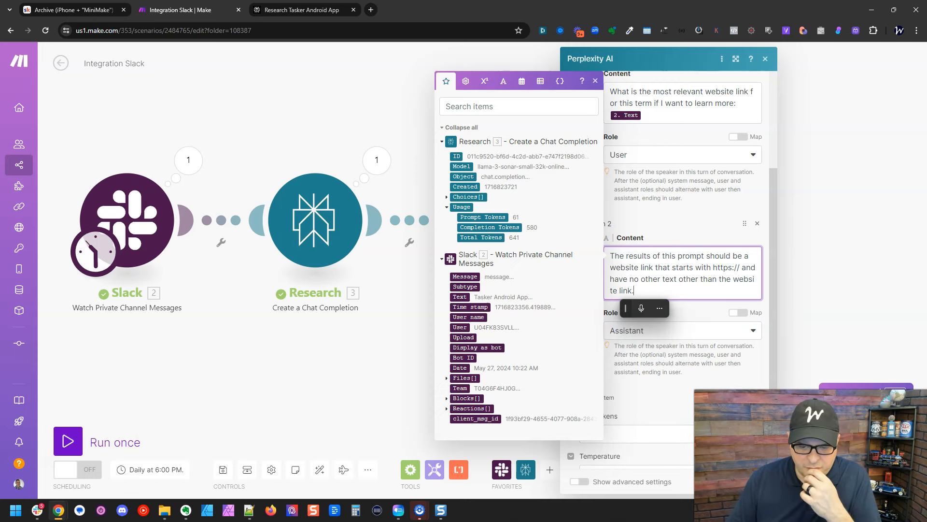
{"action": "left_click", "coordinate": [758, 481]}
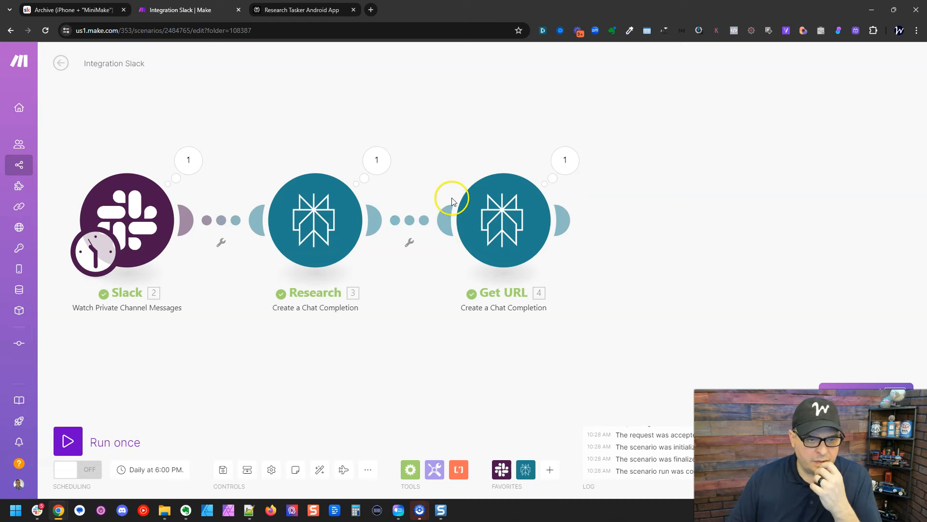
Run only the Get URL module with the Slack text "Tasker Android App" and read its operation result.
{"action": "right_click", "coordinate": [520, 213]}
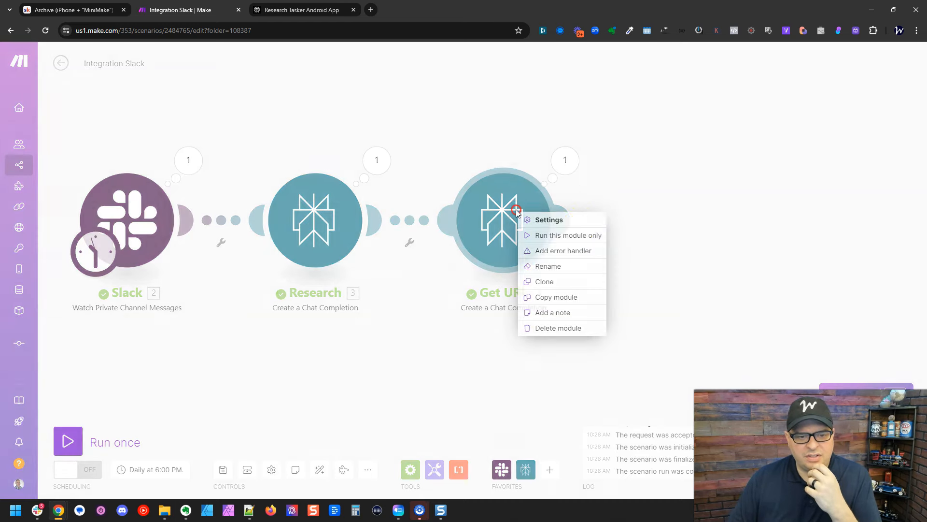
{"action": "left_click", "coordinate": [579, 235]}
{"action": "left_click", "coordinate": [625, 255]}
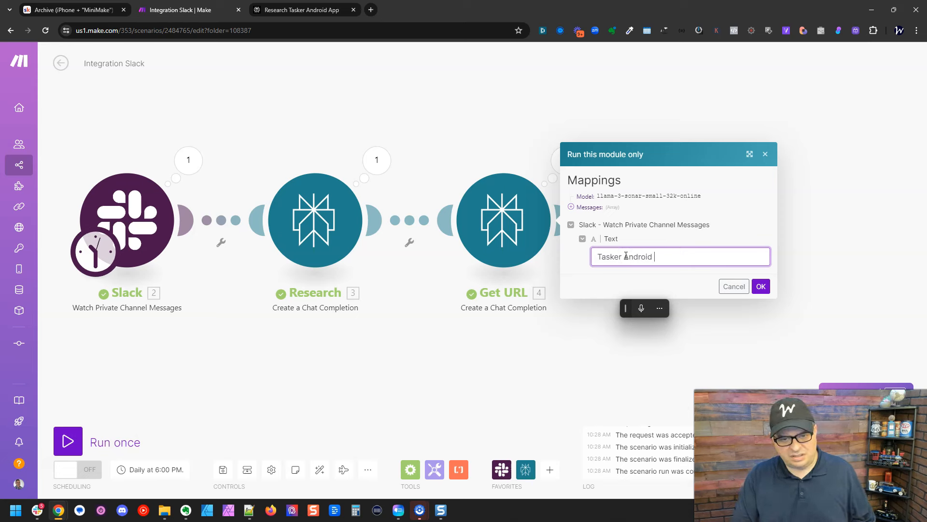
{"action": "key", "text": "ctrl+a"}
{"action": "key", "text": "ctrl+c"}
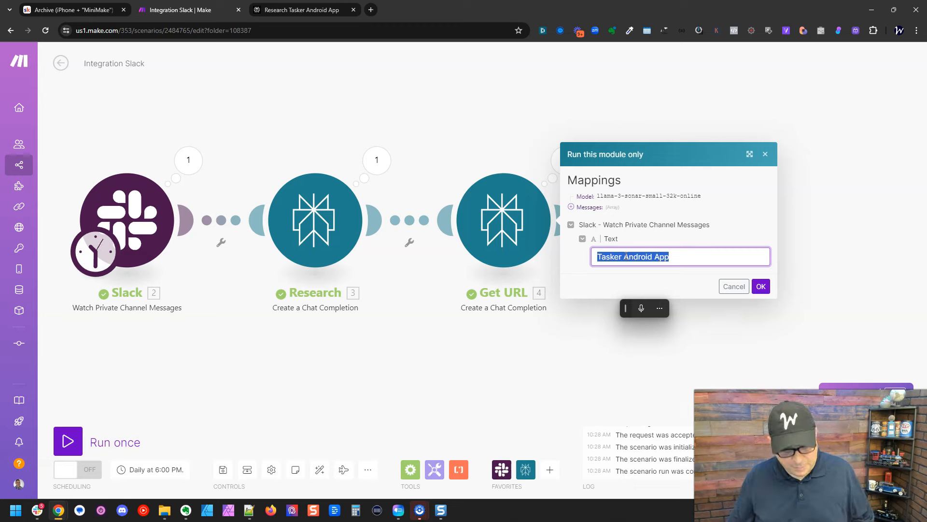
{"action": "left_click", "coordinate": [761, 286]}
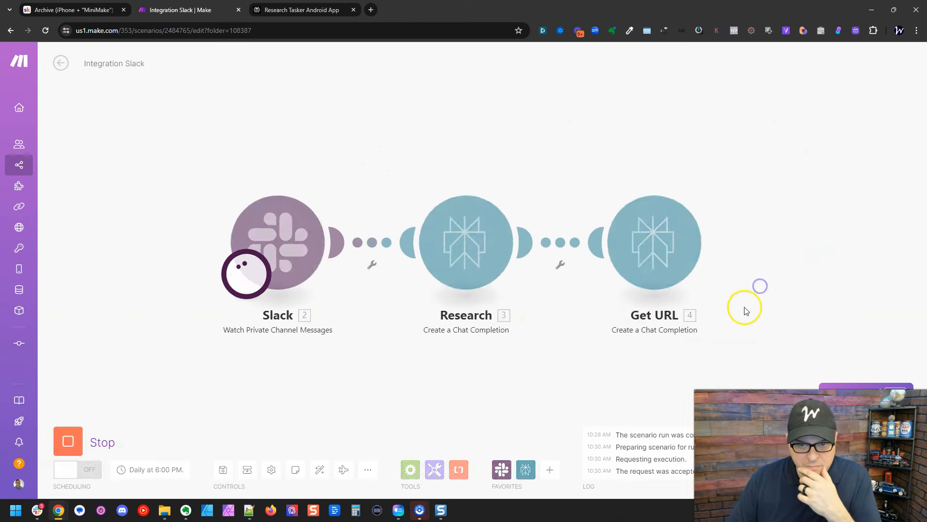
{"action": "left_click_drag", "start_coordinate": [746, 310], "coordinate": [467, 281]}
{"action": "left_click", "coordinate": [439, 155]}
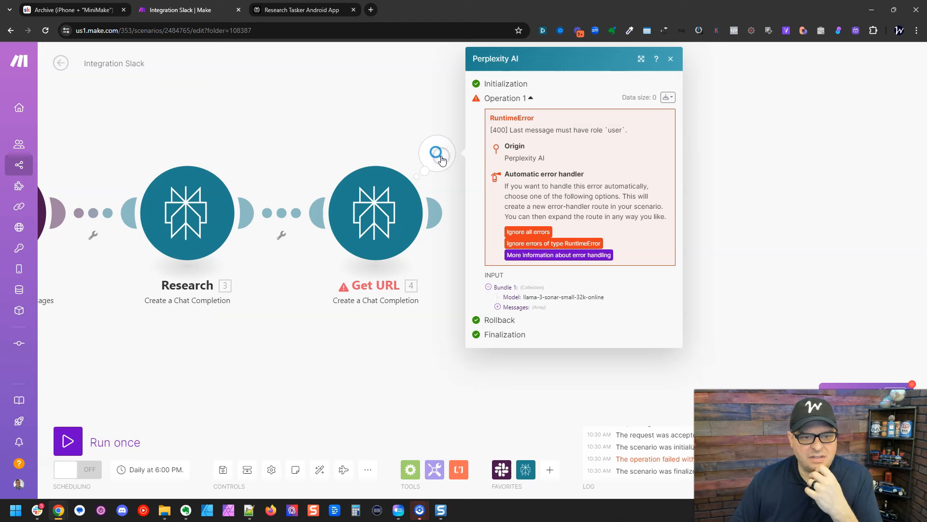
{"action": "left_click", "coordinate": [364, 131]}
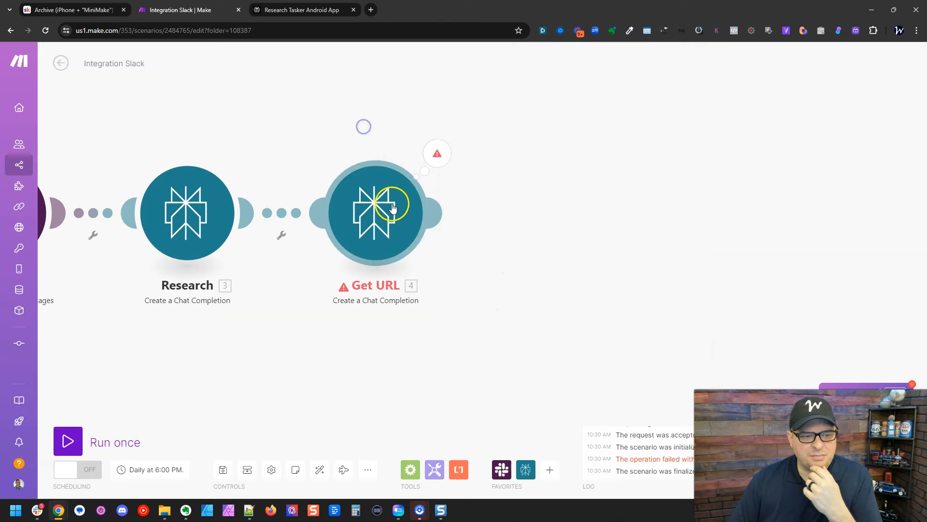
Move the Assistant message above the User message in the Get URL module and save the settings.
{"action": "left_click", "coordinate": [389, 201]}
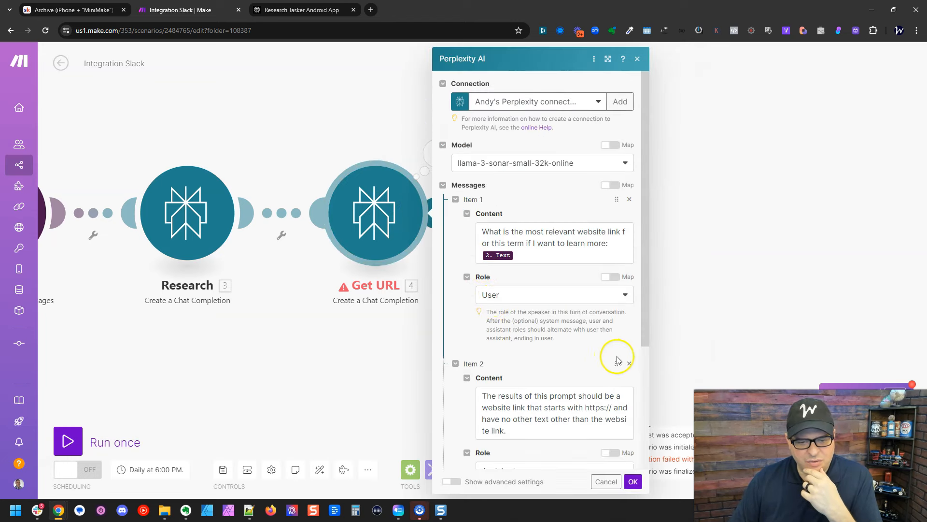
{"action": "left_click_drag", "start_coordinate": [616, 363], "coordinate": [628, 211]}
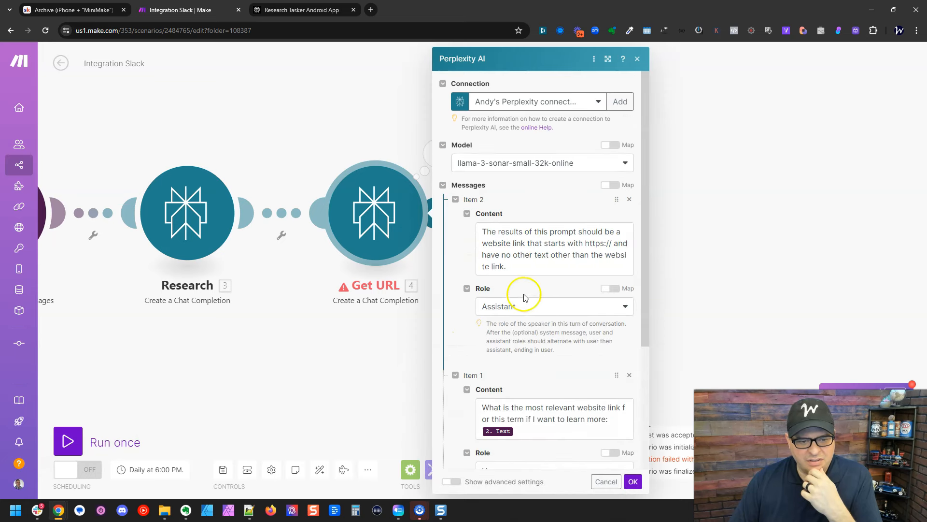
{"action": "scroll", "coordinate": [522, 304], "scroll_direction": "down", "scroll_amount": 5}
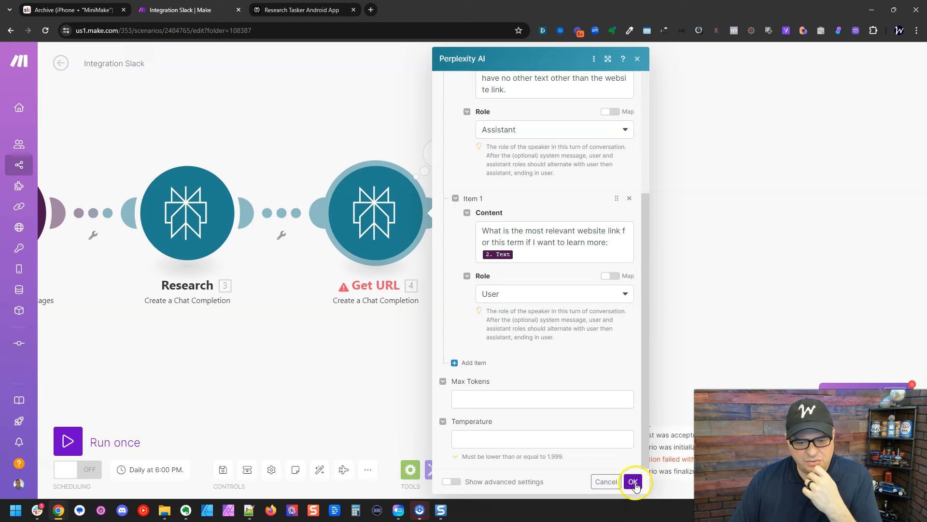
{"action": "left_click", "coordinate": [631, 481]}
Run only the Get URL module again, using the copied "Tasker Android App" as the Slack text.
{"action": "right_click", "coordinate": [405, 223]}
{"action": "left_click", "coordinate": [419, 249]}
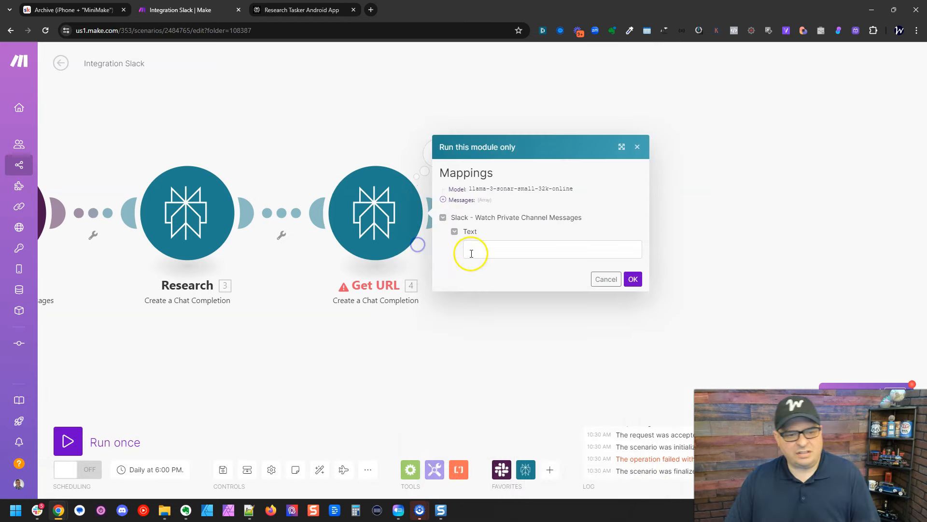
{"action": "left_click", "coordinate": [471, 251]}
{"action": "key", "text": "ctrl+v"}
{"action": "left_click", "coordinate": [633, 280]}
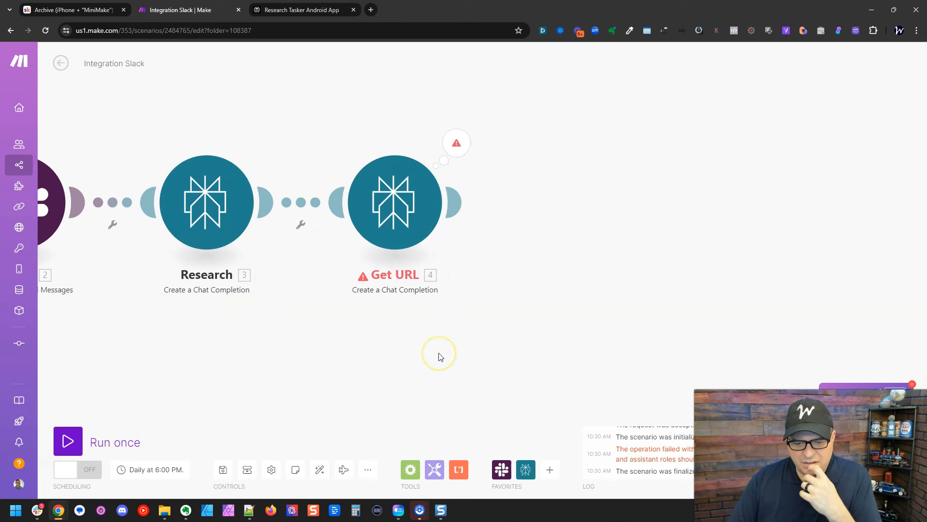
Change the role of the Get URL module's first message to System and save the settings.
{"action": "left_click", "coordinate": [398, 233]}
{"action": "scroll", "coordinate": [540, 330], "scroll_direction": "down", "scroll_amount": 2}
{"action": "scroll", "coordinate": [529, 307], "scroll_direction": "up", "scroll_amount": 1}
{"action": "left_click", "coordinate": [531, 246]}
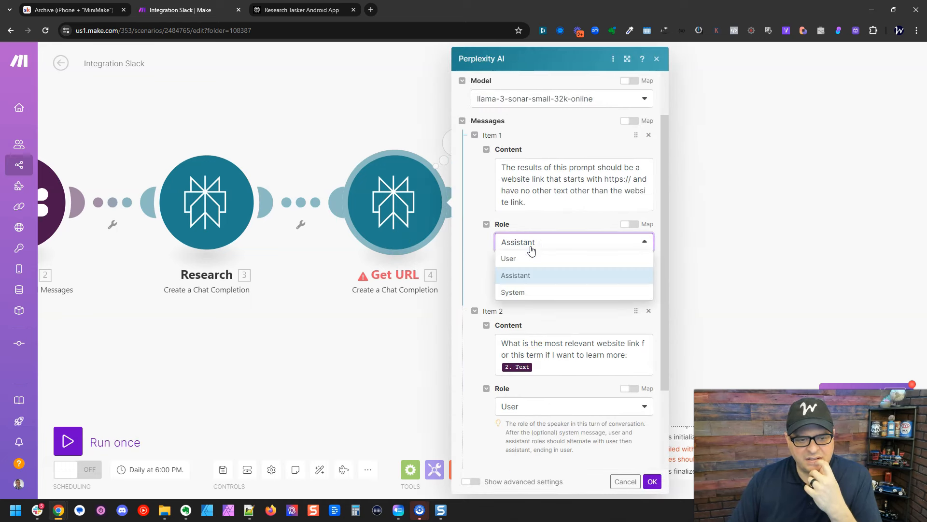
{"action": "left_click", "coordinate": [542, 294]}
{"action": "left_click", "coordinate": [652, 482]}
Run the Get URL module again and read the message content of its first output choice.
{"action": "left_click", "coordinate": [68, 441]}
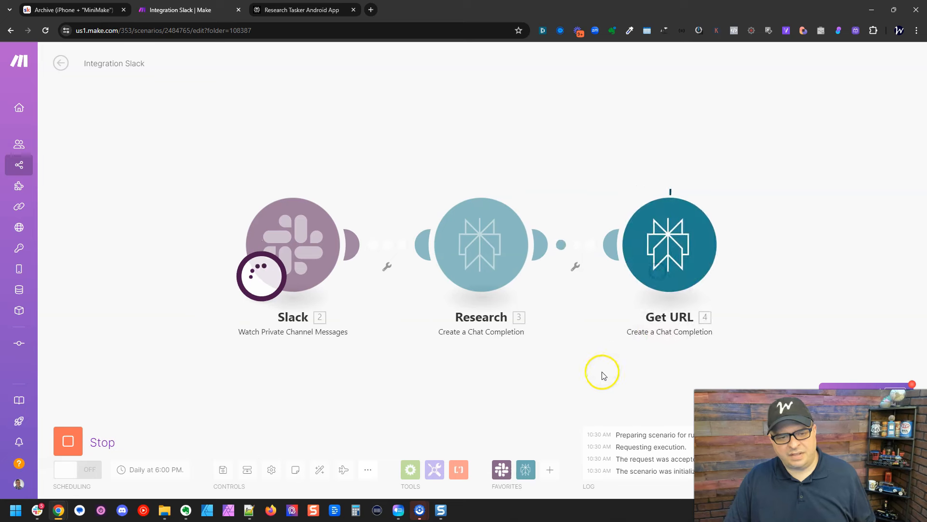
{"action": "left_click_drag", "start_coordinate": [613, 378], "coordinate": [360, 347]}
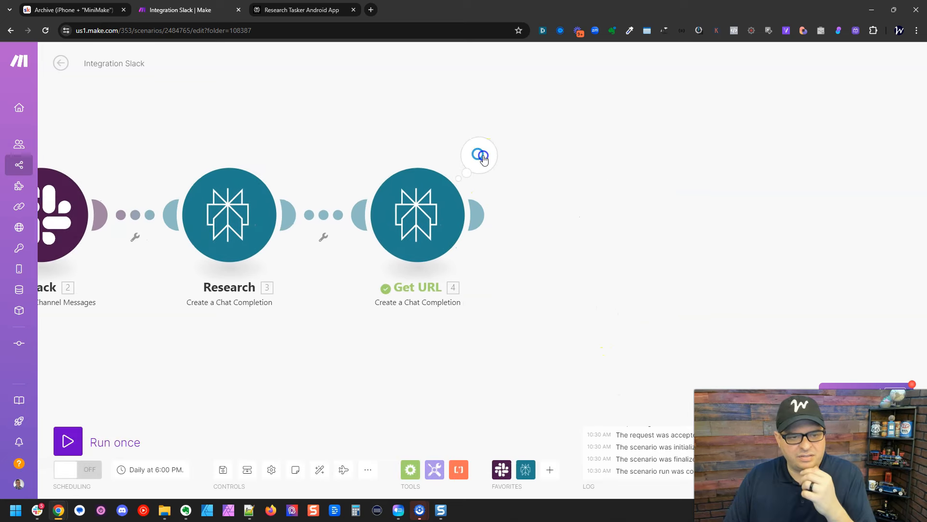
{"action": "left_click", "coordinate": [480, 155]}
{"action": "left_click", "coordinate": [564, 230]}
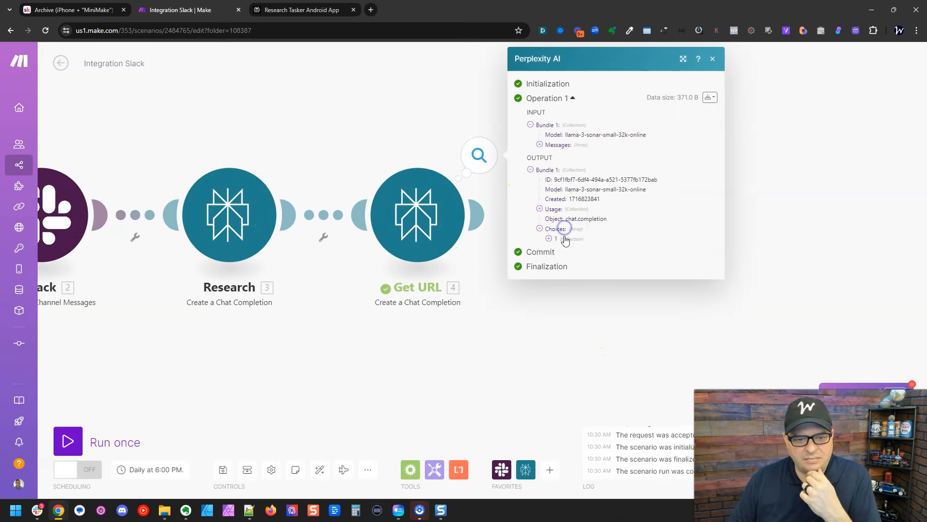
{"action": "left_click", "coordinate": [564, 239]}
{"action": "left_click", "coordinate": [575, 268]}
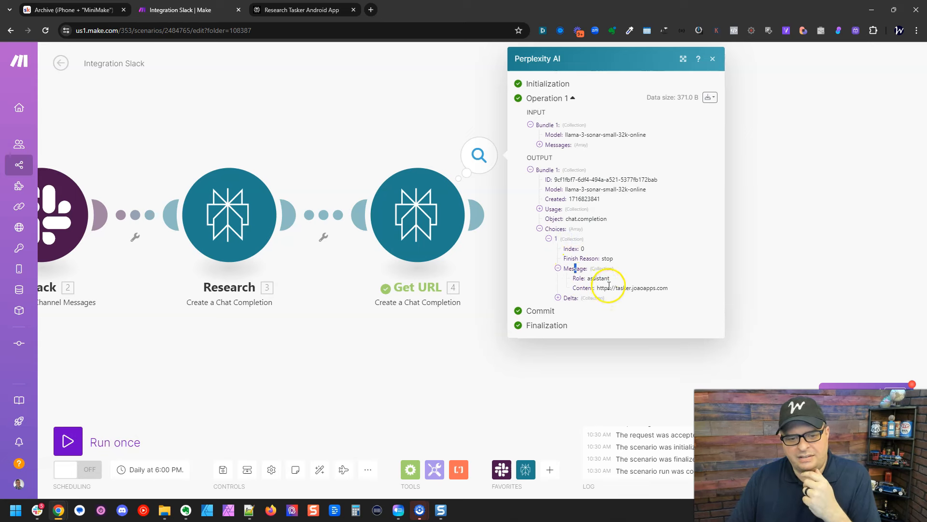
{"action": "double_click", "coordinate": [609, 287]}
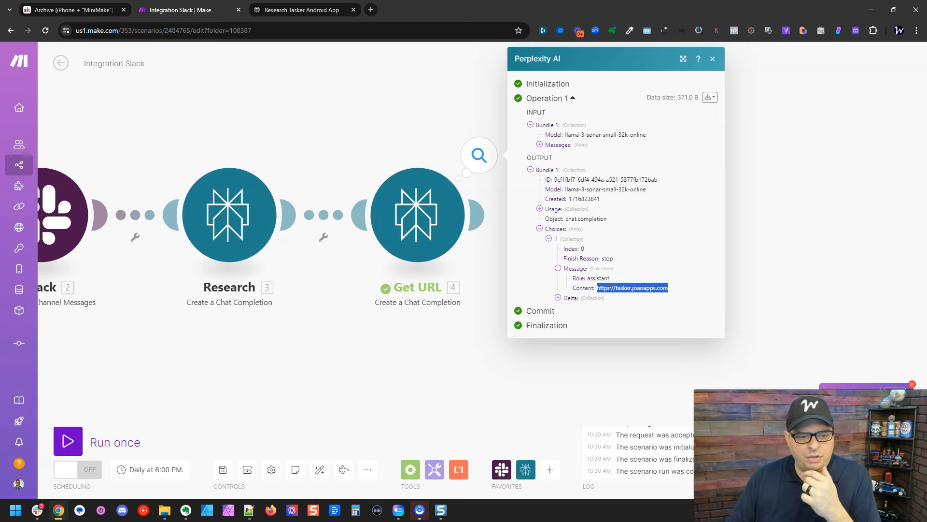
{"action": "left_click", "coordinate": [384, 324]}
Add an Evernote "Create a note" module after the Get URL module.
{"action": "left_click", "coordinate": [480, 222]}
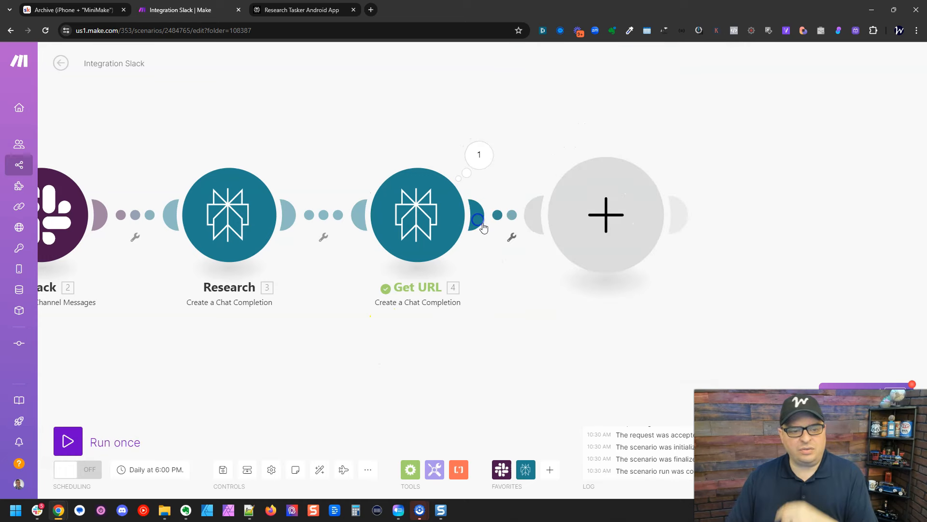
{"action": "type", "text": "evernot"}
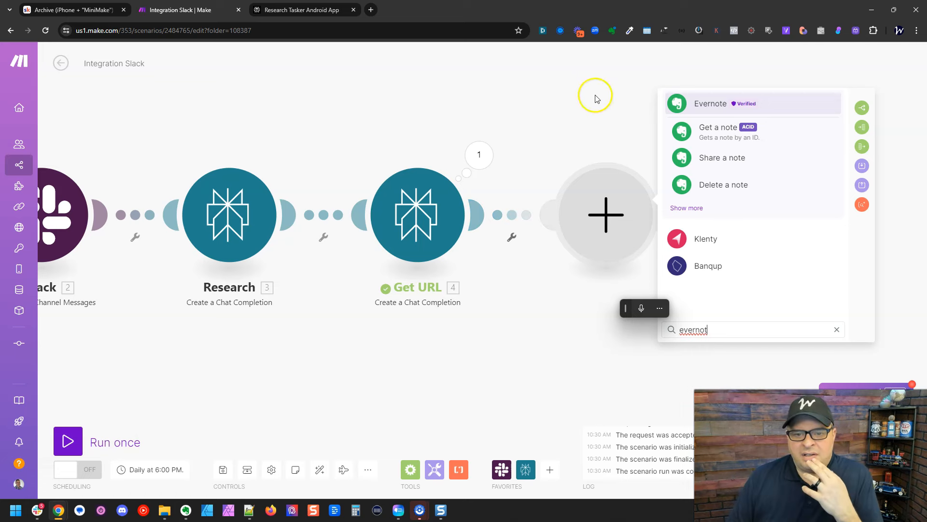
{"action": "left_click", "coordinate": [682, 97]}
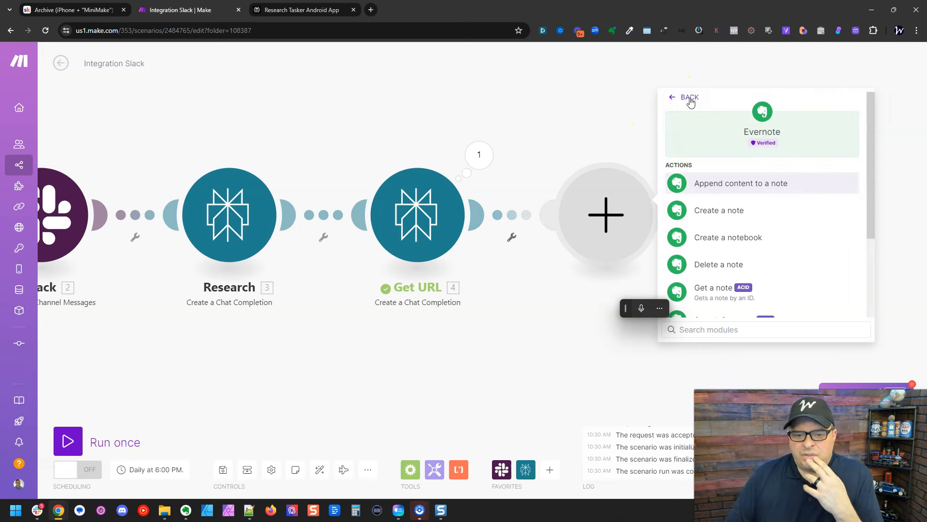
{"action": "left_click", "coordinate": [730, 210]}
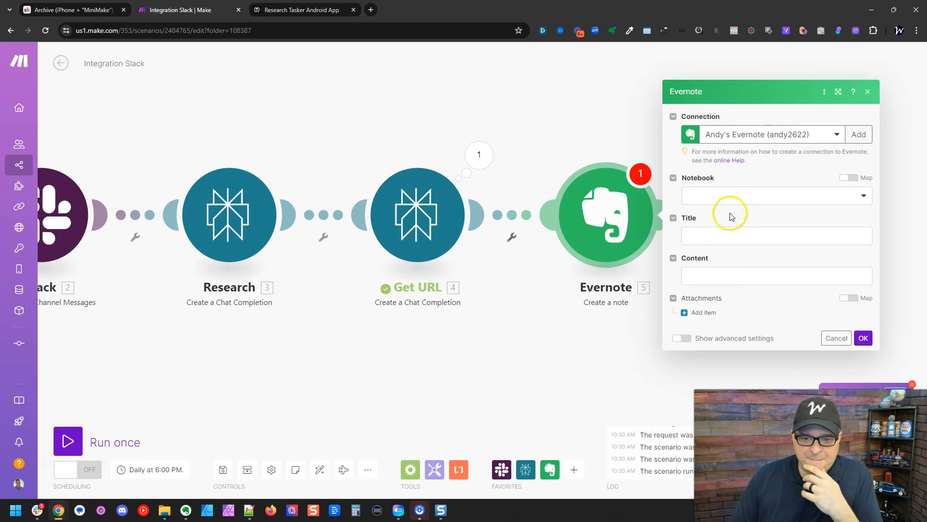
Search the Evernote module's notebook list for "res", clear the search and look through the full list of notebooks.
{"action": "left_click", "coordinate": [733, 199]}
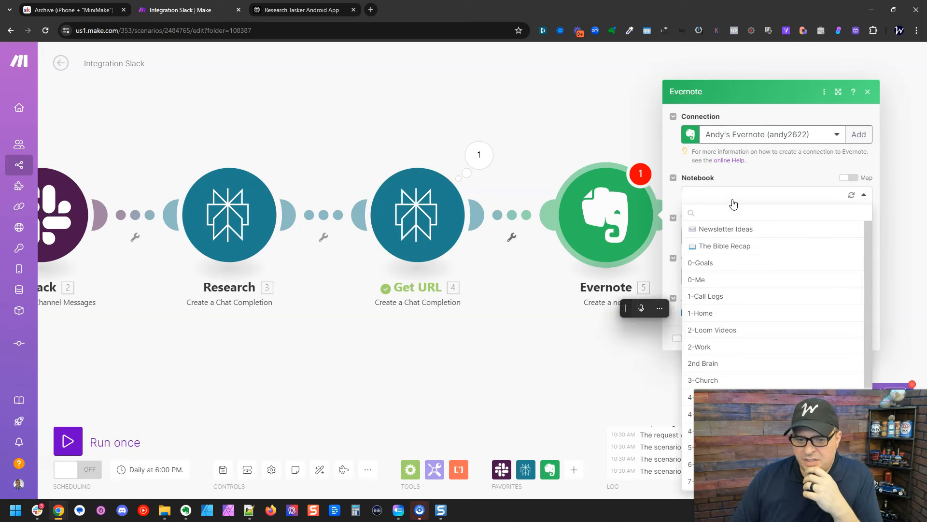
{"action": "scroll", "coordinate": [746, 324], "scroll_direction": "down", "scroll_amount": 3}
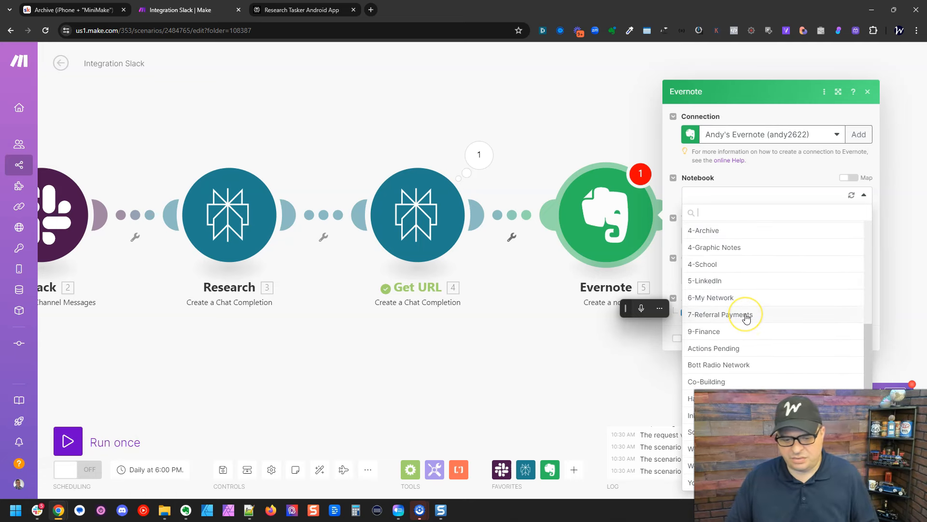
{"action": "type", "text": "res"}
{"action": "key", "text": "BackSpace"}
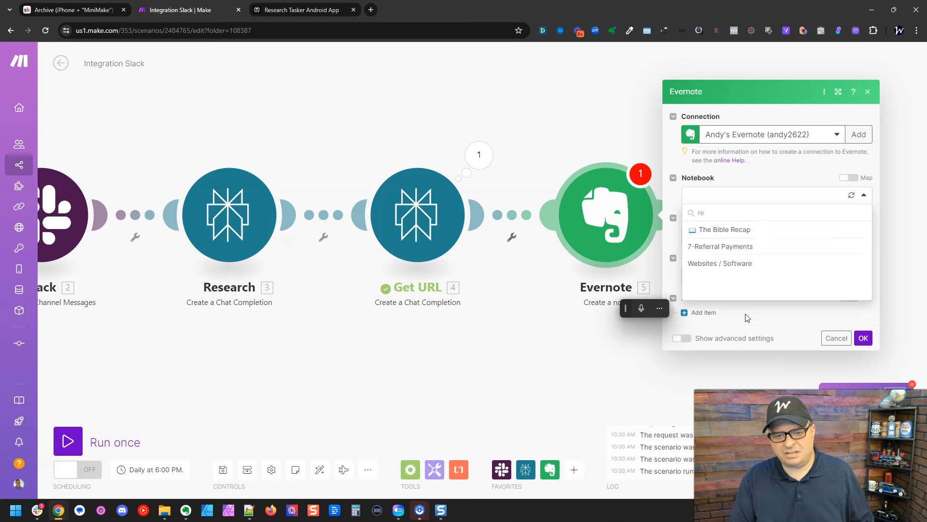
{"action": "key", "text": "BackSpace"}
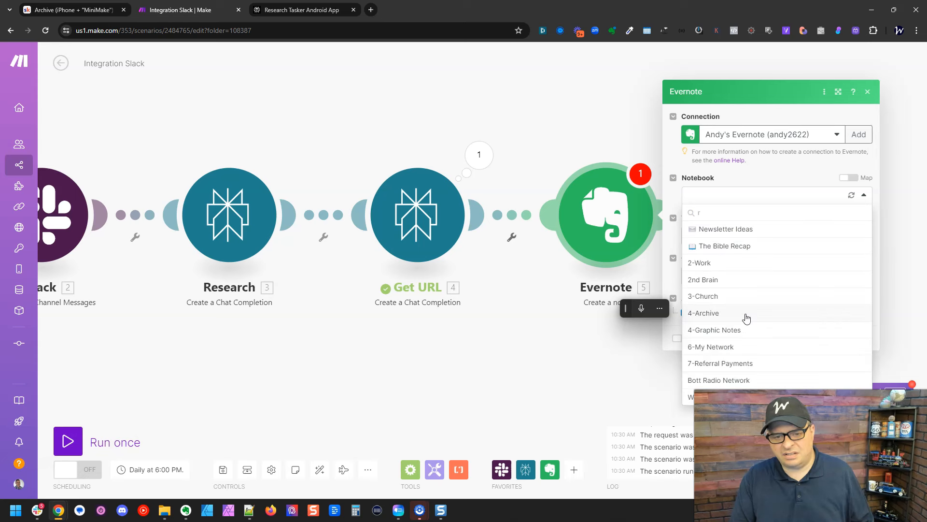
{"action": "key", "text": "BackSpace"}
{"action": "scroll", "coordinate": [749, 314], "scroll_direction": "down", "scroll_amount": 2}
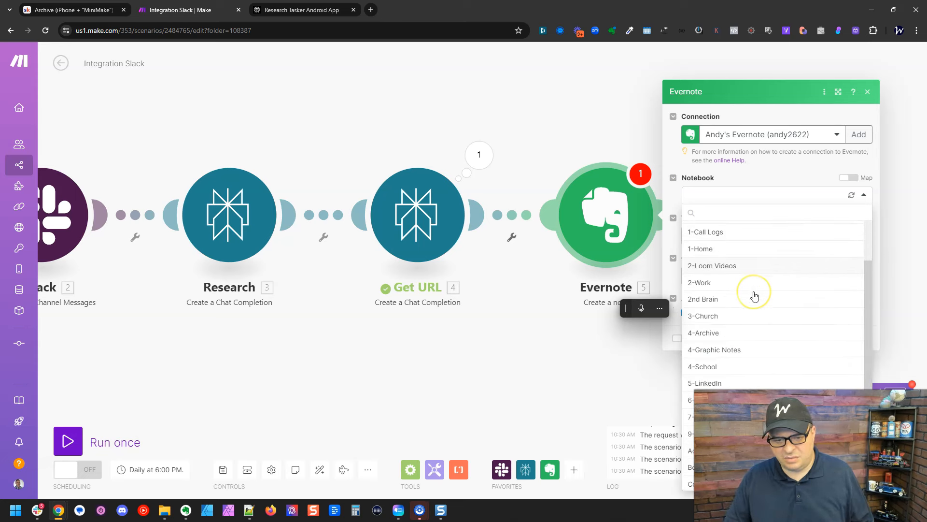
{"action": "scroll", "coordinate": [755, 297], "scroll_direction": "down", "scroll_amount": 3}
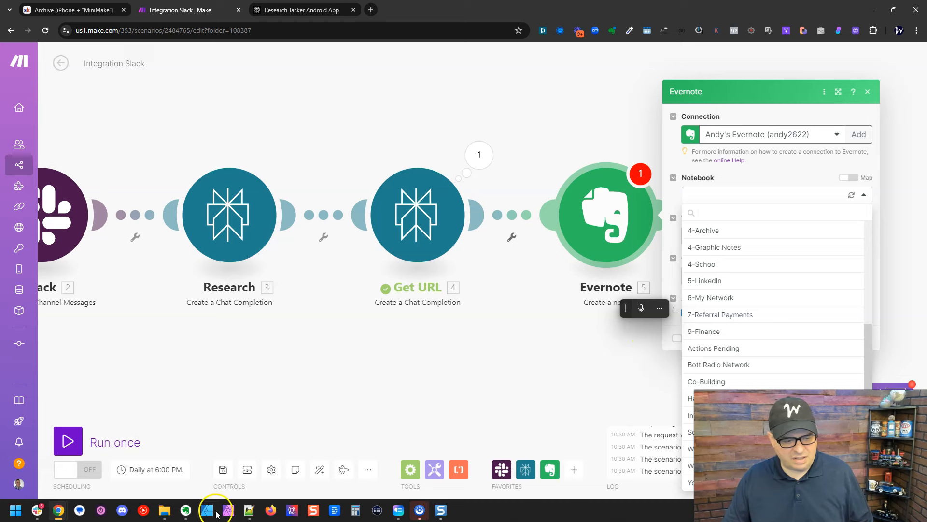
Check the Websites / Software notebook in the Evernote app, and select it as the note module's notebook in Make.
{"action": "left_click", "coordinate": [185, 512]}
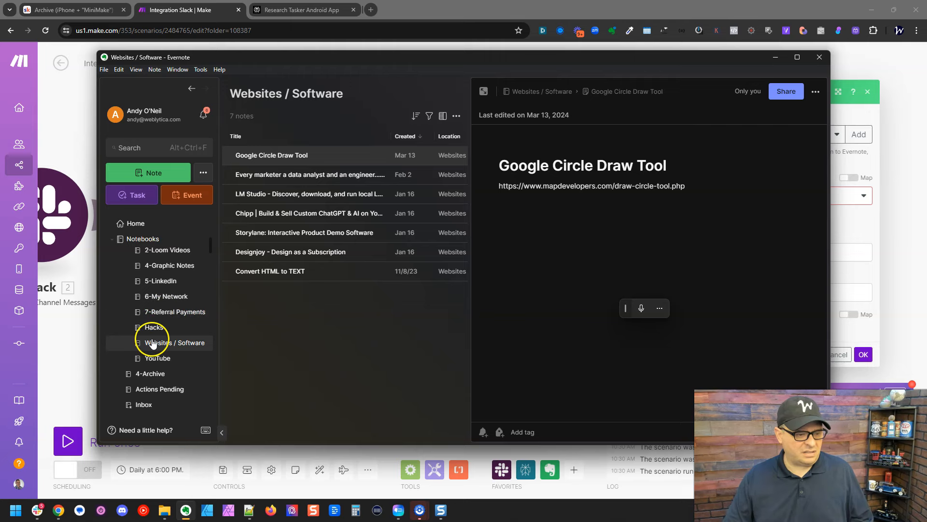
{"action": "left_click", "coordinate": [853, 338]}
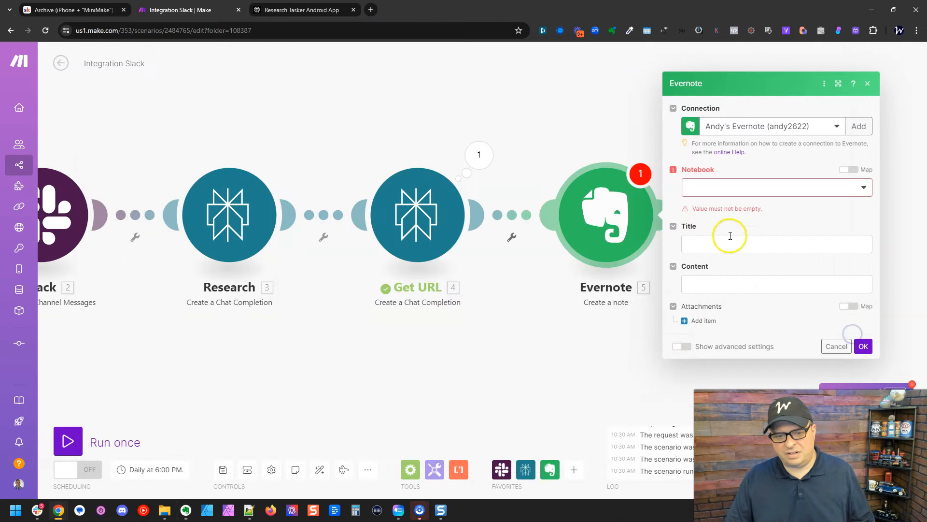
{"action": "left_click", "coordinate": [721, 191]}
{"action": "type", "text": "web"}
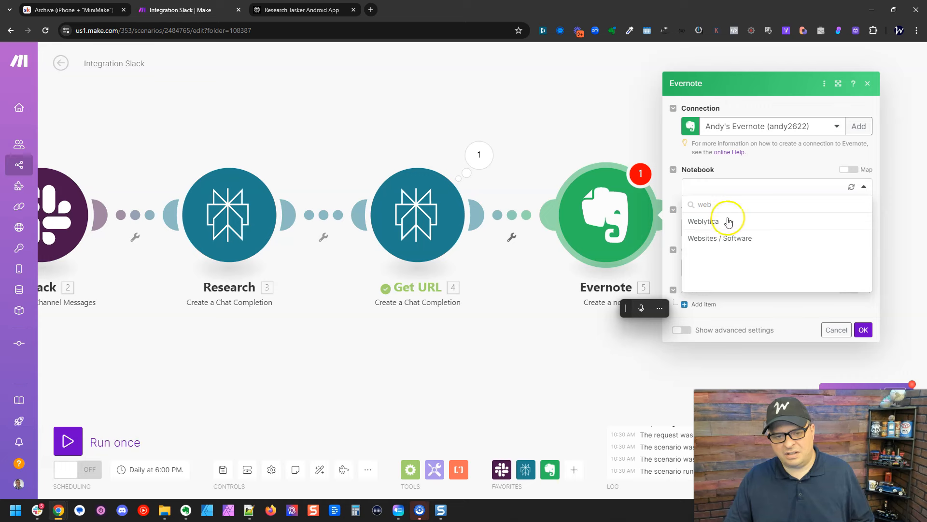
{"action": "left_click", "coordinate": [727, 238]}
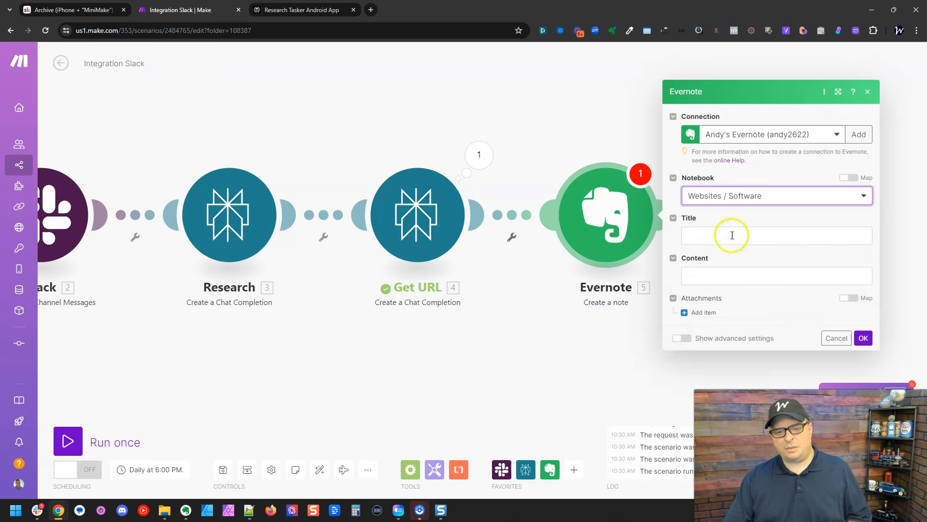
Map the Slack message's Text as the note's title.
{"action": "left_click", "coordinate": [732, 235]}
{"action": "scroll", "coordinate": [669, 310], "scroll_direction": "down", "scroll_amount": 1}
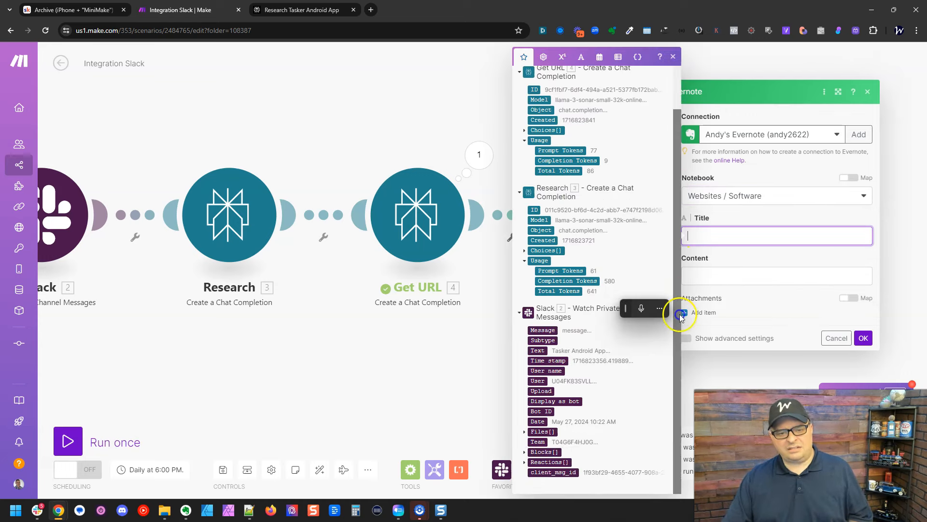
{"action": "left_click", "coordinate": [539, 350]}
{"action": "left_click", "coordinate": [687, 277]}
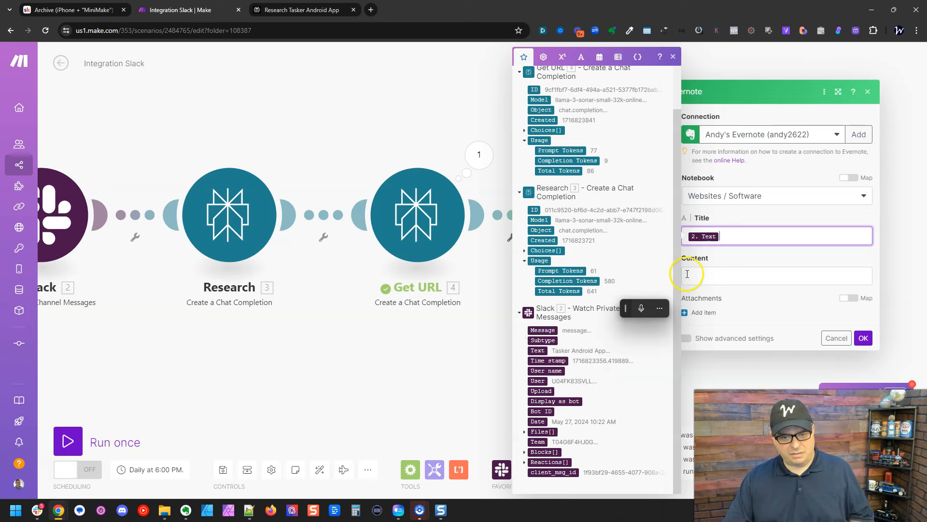
{"action": "left_click_drag", "start_coordinate": [677, 270], "coordinate": [674, 262]}
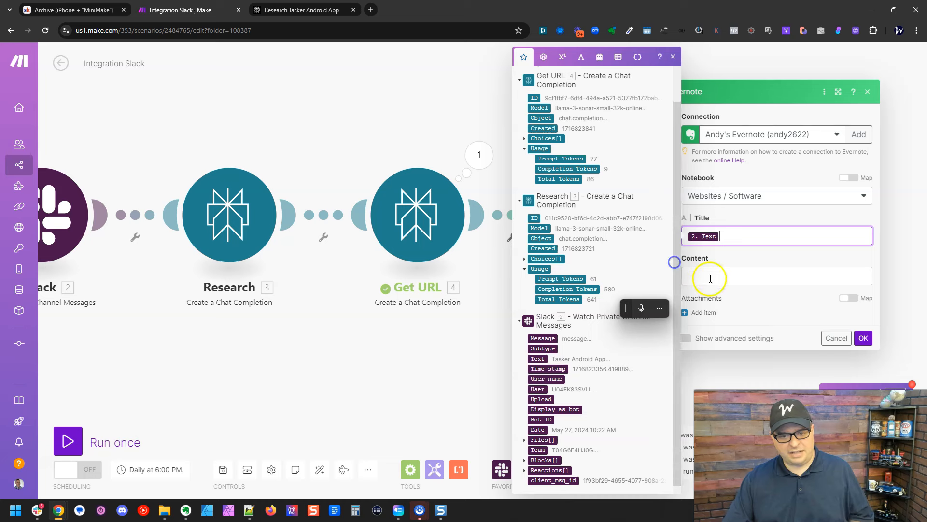
Insert the message content from the Get URL module's Choices as the only entry in the note's content.
{"action": "left_click", "coordinate": [711, 278]}
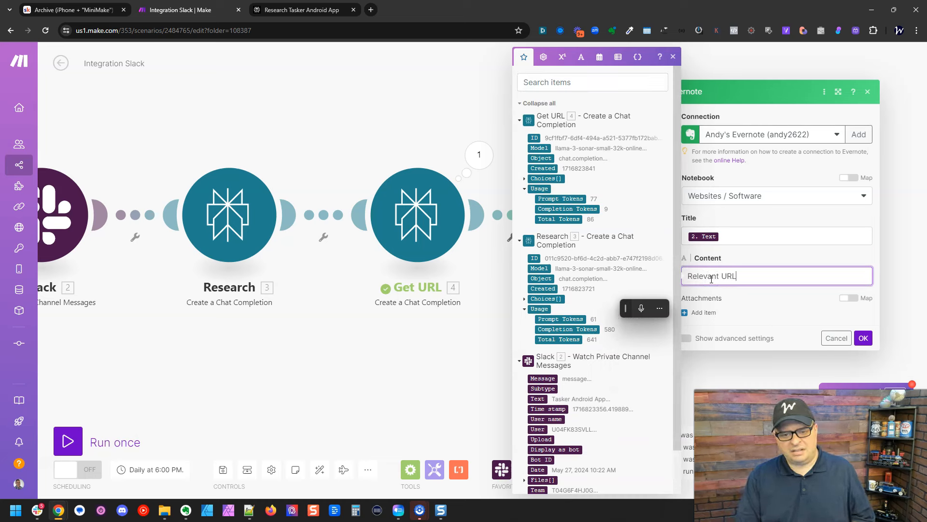
{"action": "key", "text": "ctrl+a"}
{"action": "key", "text": "BackSpace"}
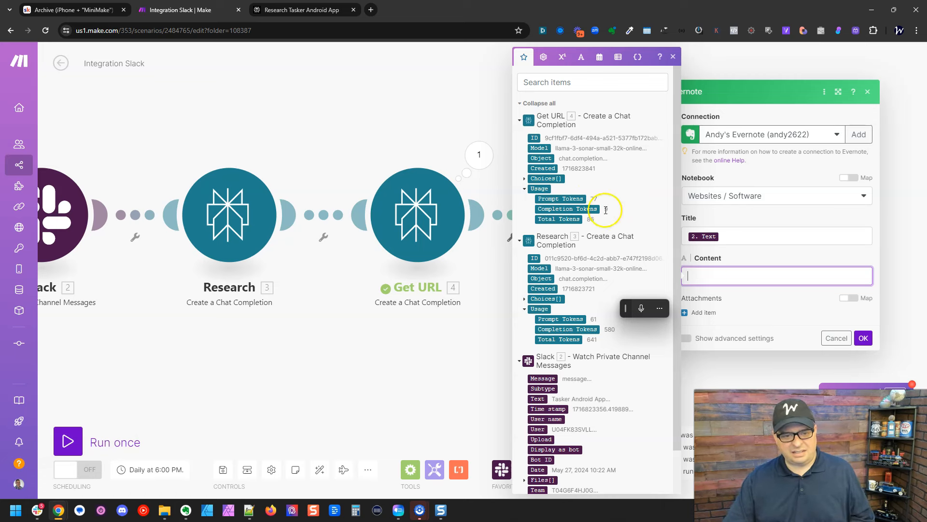
{"action": "left_click", "coordinate": [524, 180]}
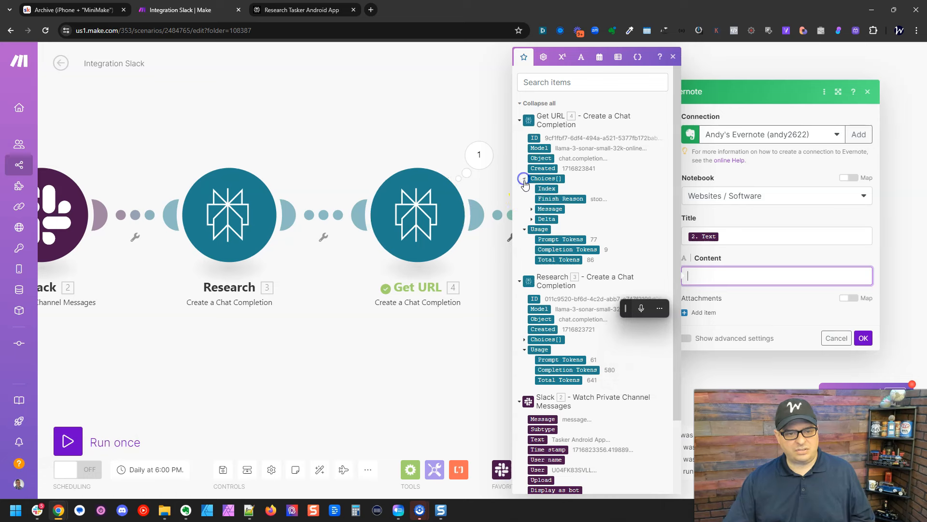
{"action": "left_click", "coordinate": [532, 209]}
{"action": "left_click", "coordinate": [557, 219]}
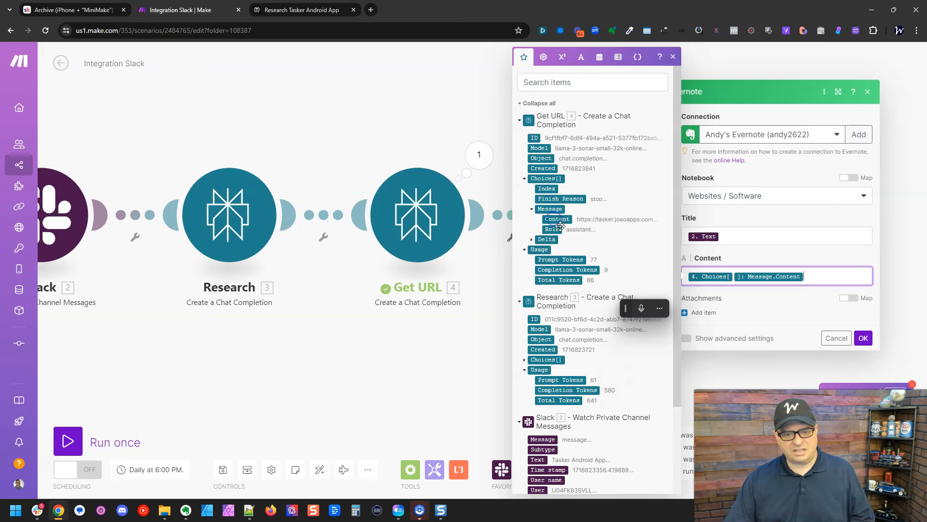
Add the Research module's message content below the URL after a blank line, and save the Evernote module settings.
{"action": "key", "text": "Return"}
{"action": "key", "text": "Return"}
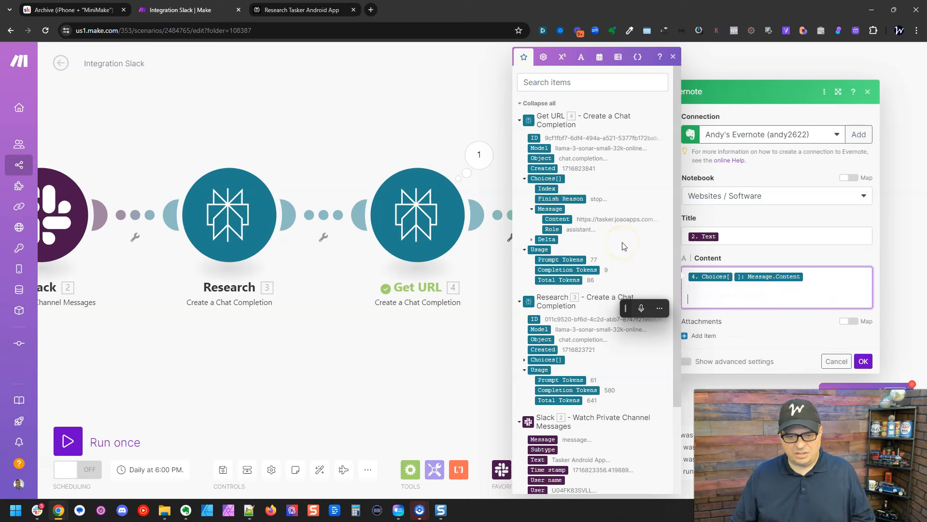
{"action": "scroll", "coordinate": [575, 244], "scroll_direction": "down", "scroll_amount": 2}
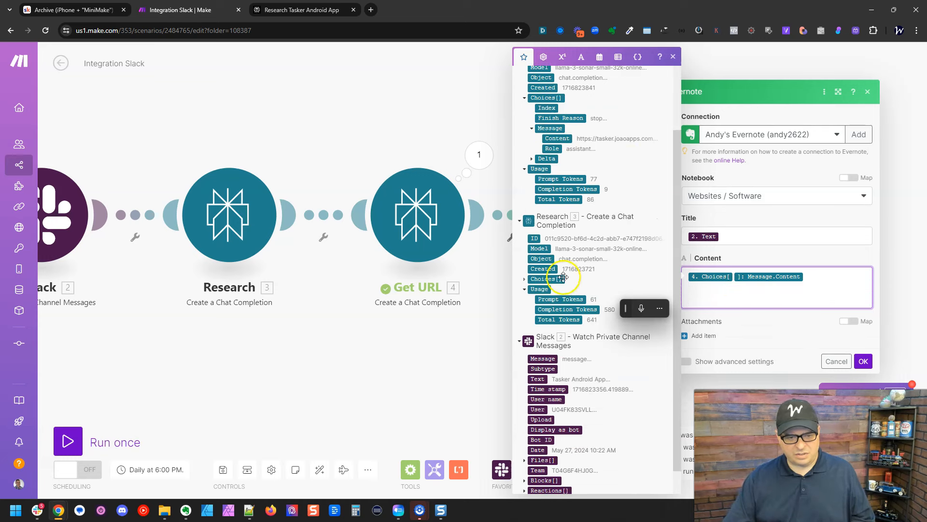
{"action": "left_click", "coordinate": [524, 280]}
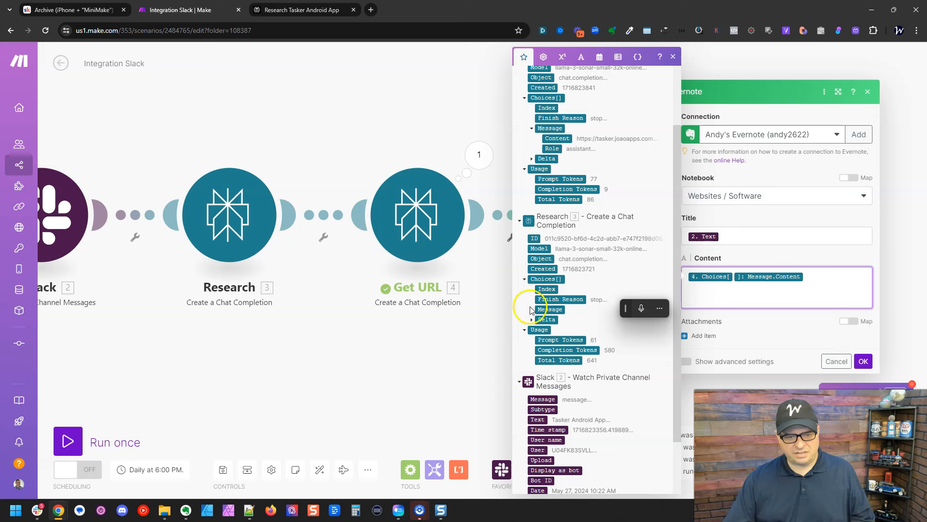
{"action": "left_click", "coordinate": [532, 310]}
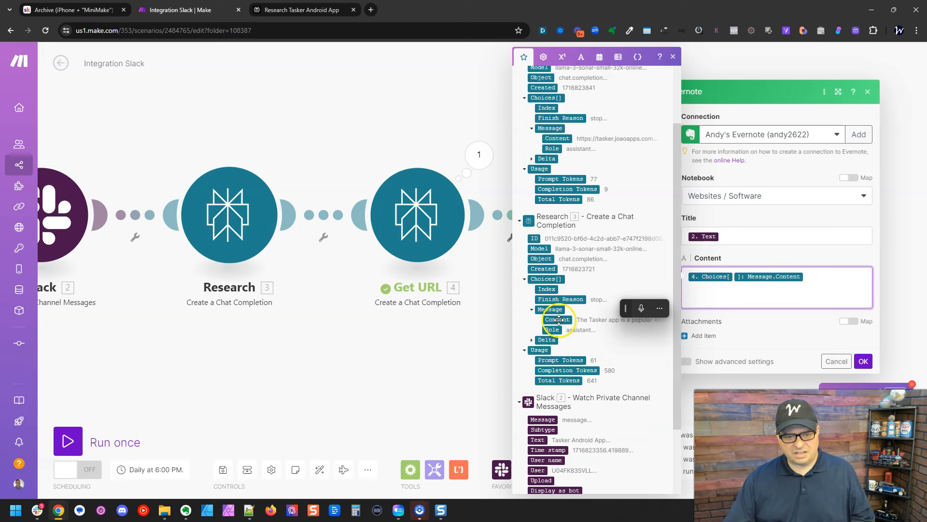
{"action": "left_click", "coordinate": [559, 320]}
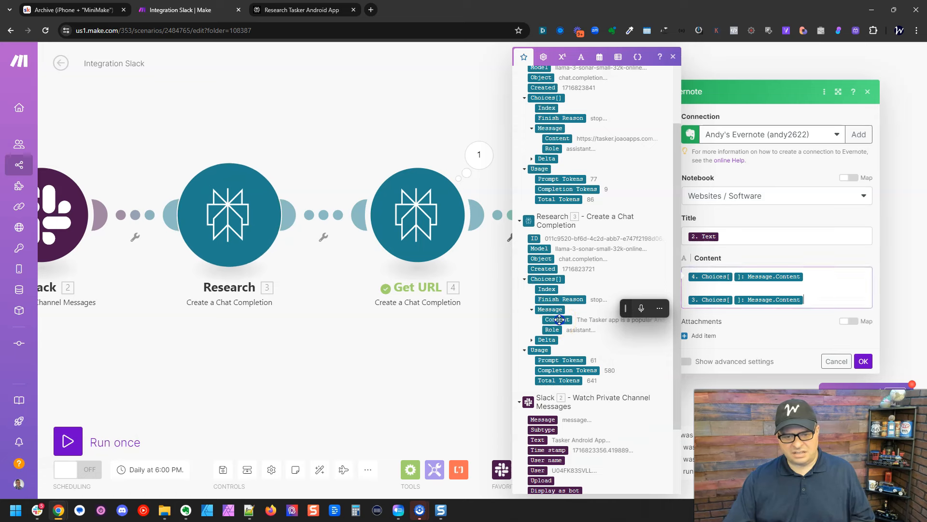
{"action": "left_click", "coordinate": [864, 362]}
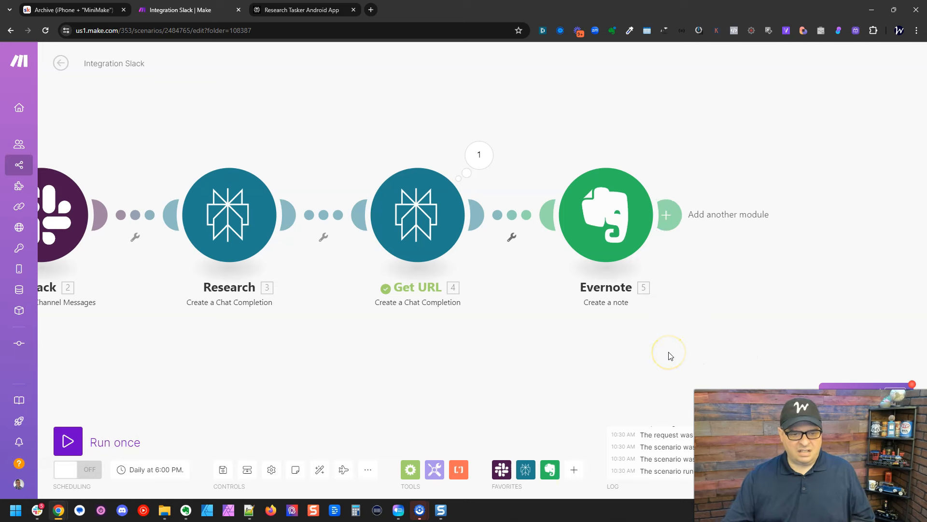
Examine the message content of the first choice in the Get URL module's last output.
{"action": "left_click", "coordinate": [479, 155]}
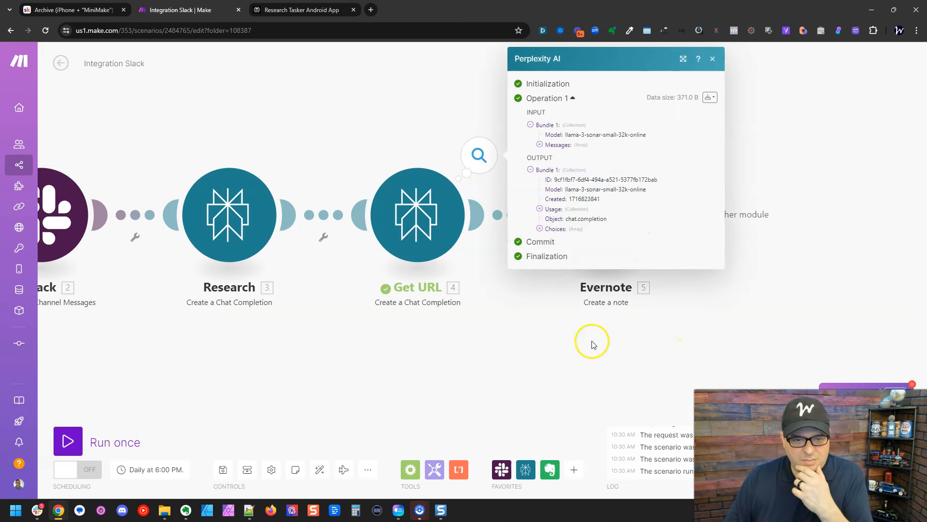
{"action": "left_click", "coordinate": [558, 230]}
{"action": "left_click", "coordinate": [563, 239]}
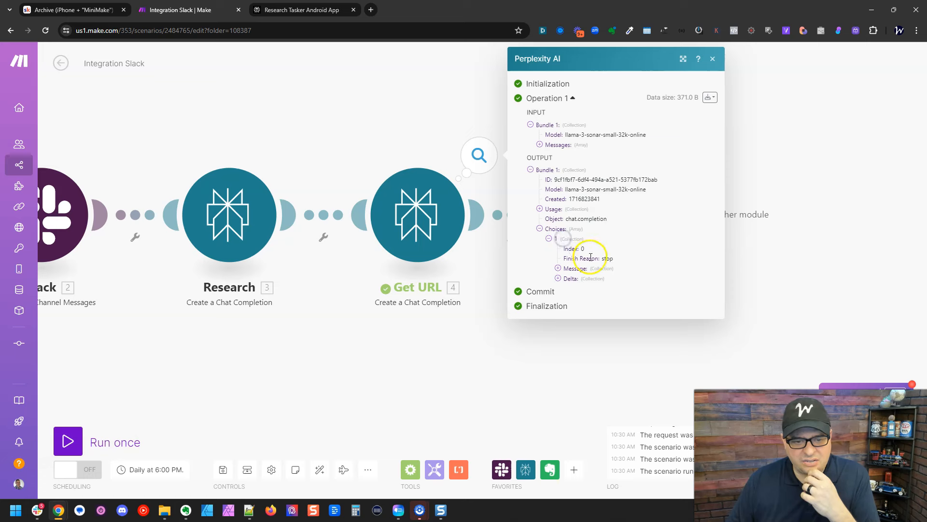
{"action": "left_click", "coordinate": [586, 269]}
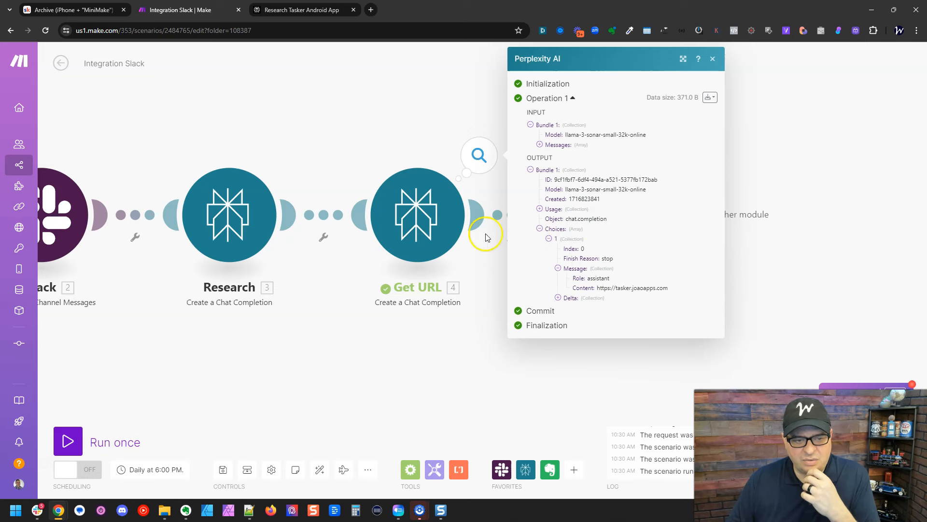
{"action": "left_click", "coordinate": [287, 403]}
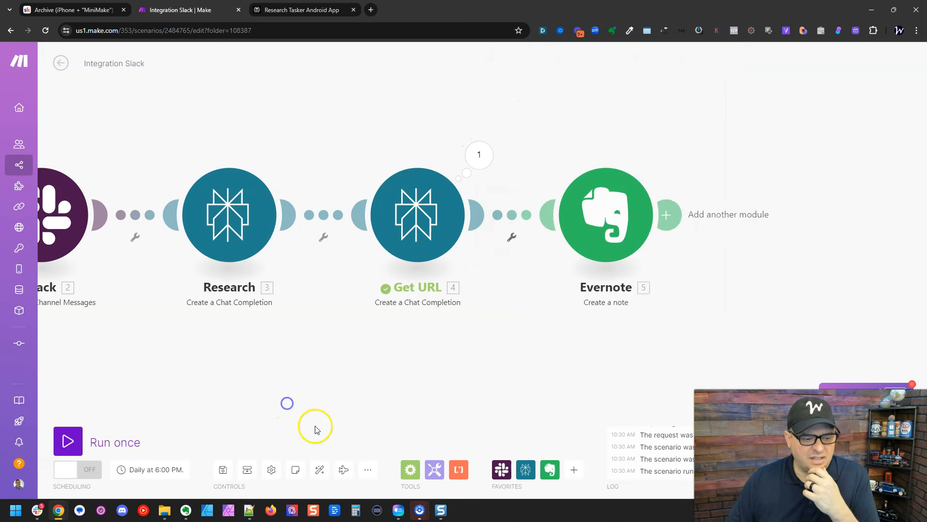
Auto-align the scenario's modules and save the scenario.
{"action": "left_click", "coordinate": [322, 469]}
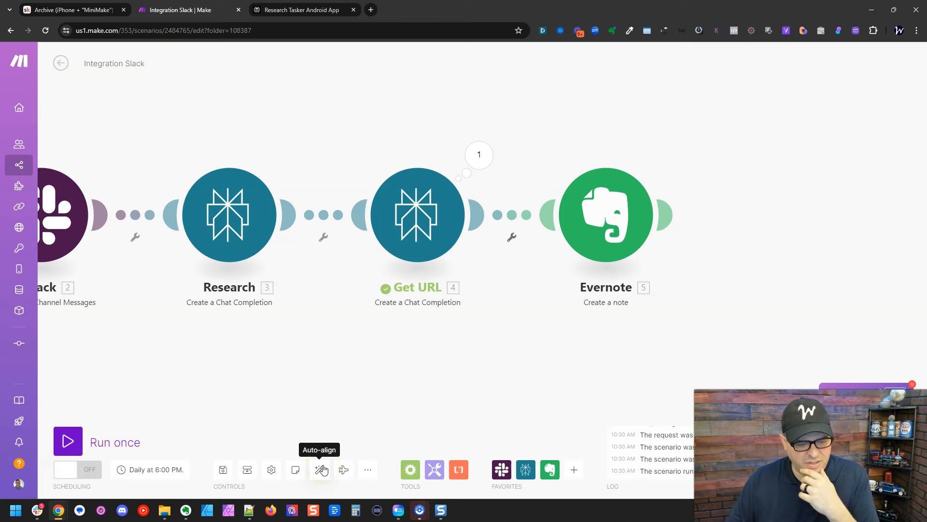
{"action": "left_click", "coordinate": [223, 472]}
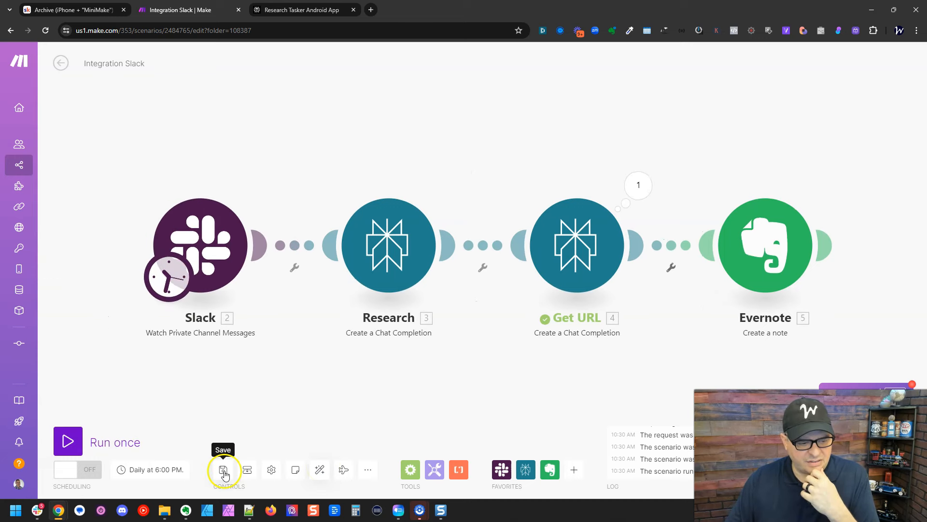
{"action": "left_click", "coordinate": [219, 399]}
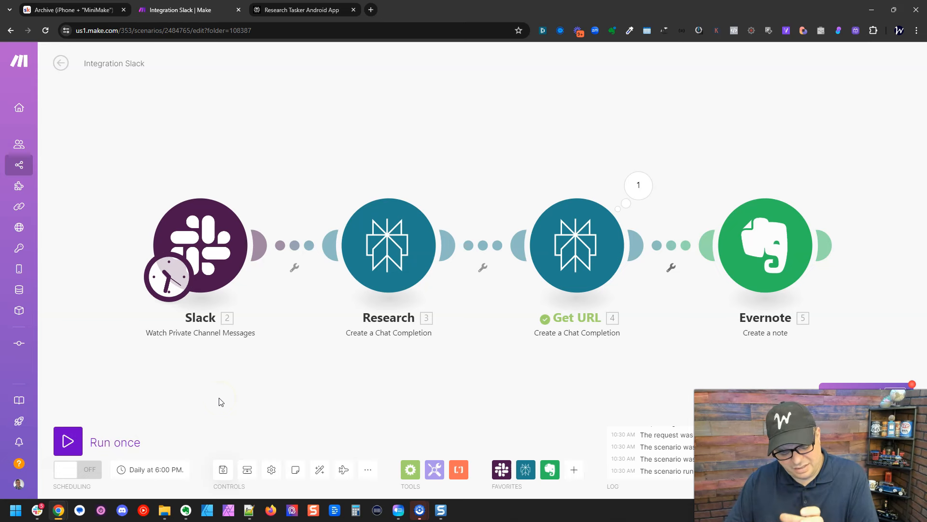
Run only the Slack module.
{"action": "left_click", "coordinate": [69, 441]}
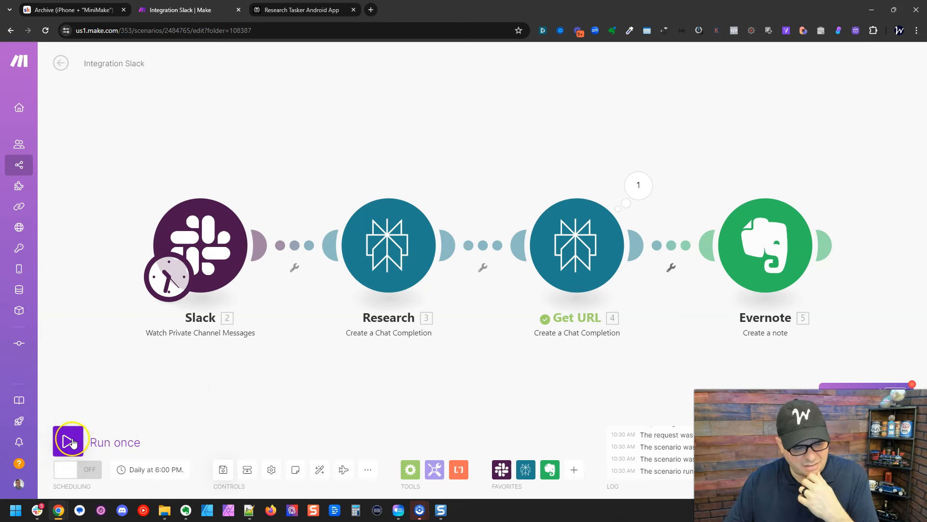
{"action": "left_click", "coordinate": [224, 267]}
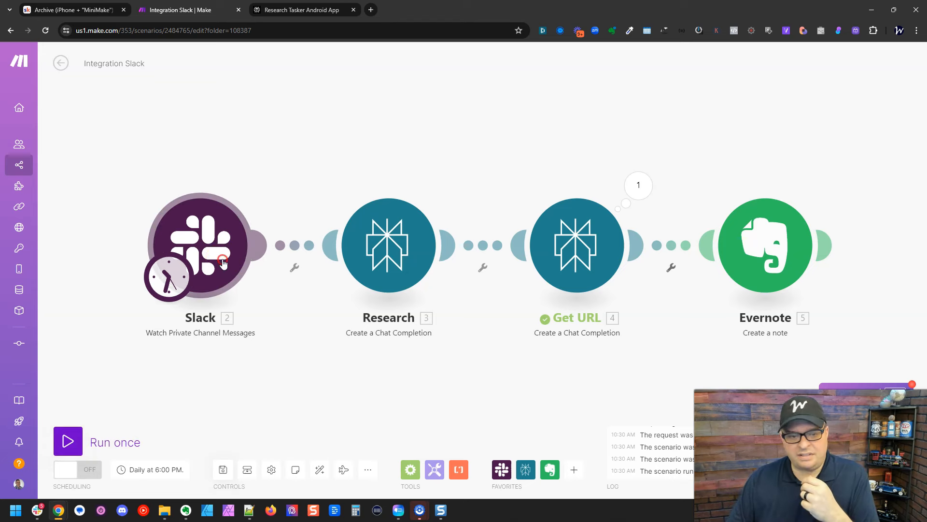
{"action": "right_click", "coordinate": [222, 261]}
{"action": "left_click", "coordinate": [246, 290]}
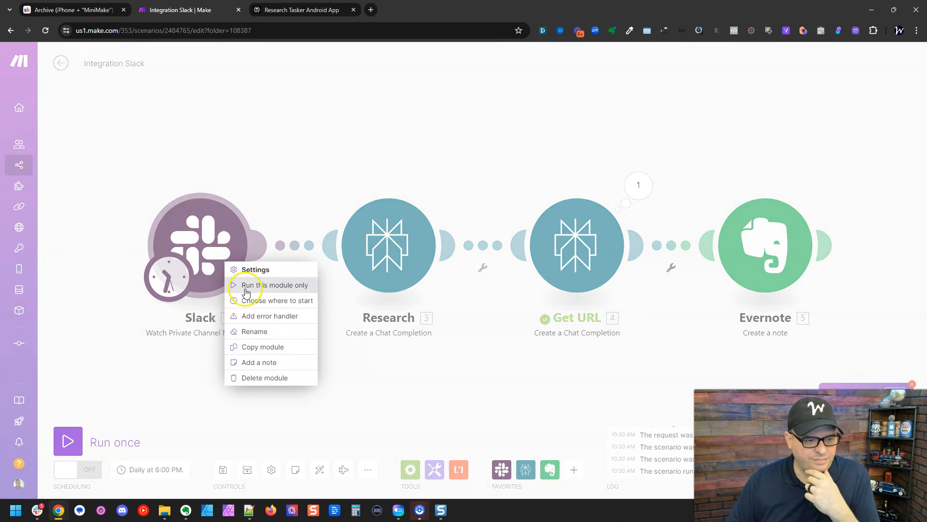
Set the Slack trigger to start from the manually chosen first Tasker Android App message, and run the whole scenario once.
{"action": "right_click", "coordinate": [219, 250]}
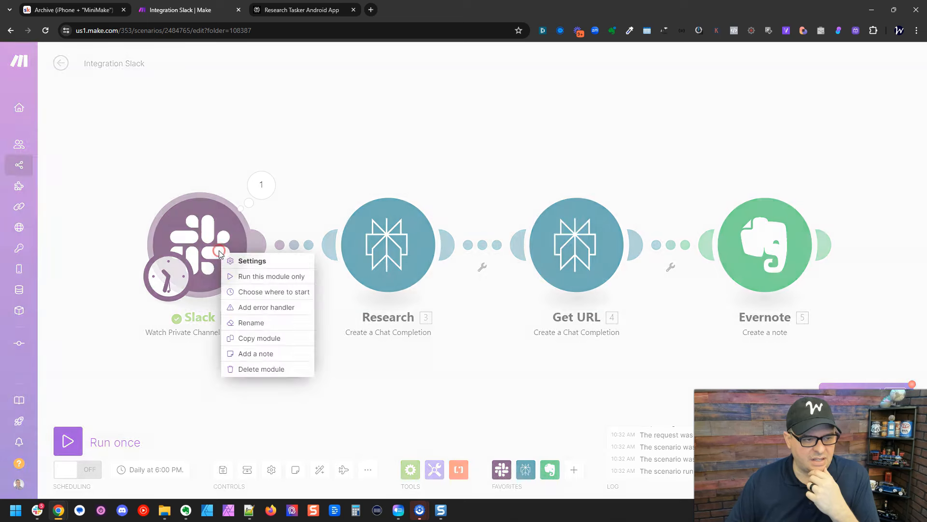
{"action": "left_click", "coordinate": [246, 291]}
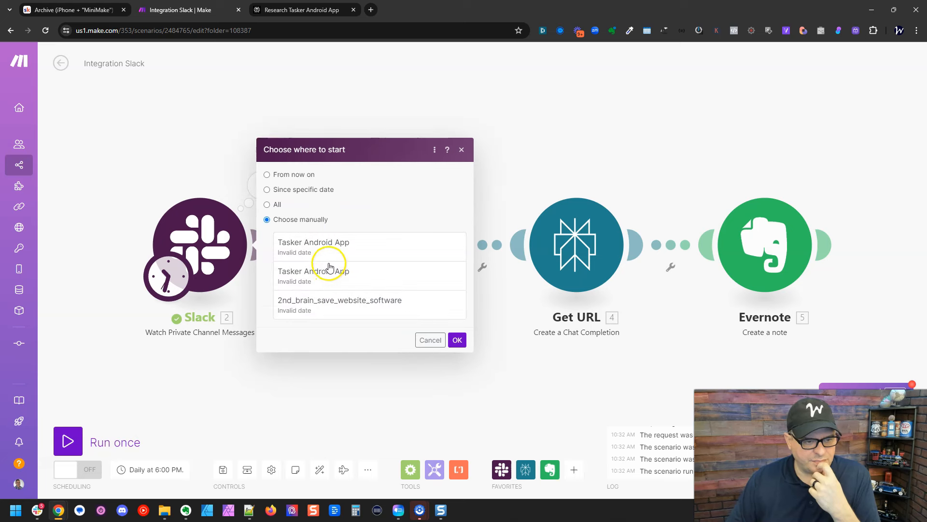
{"action": "left_click", "coordinate": [327, 255]}
{"action": "left_click", "coordinate": [457, 340]}
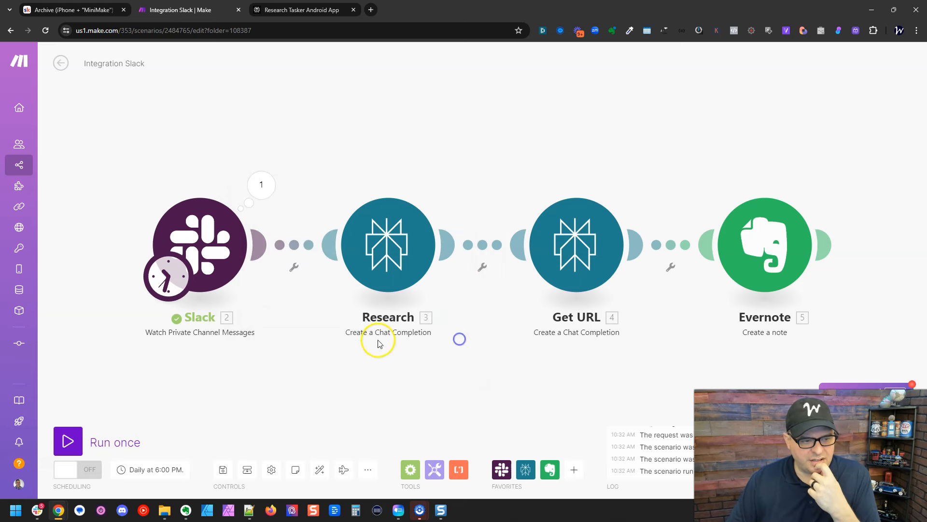
{"action": "left_click", "coordinate": [65, 441]}
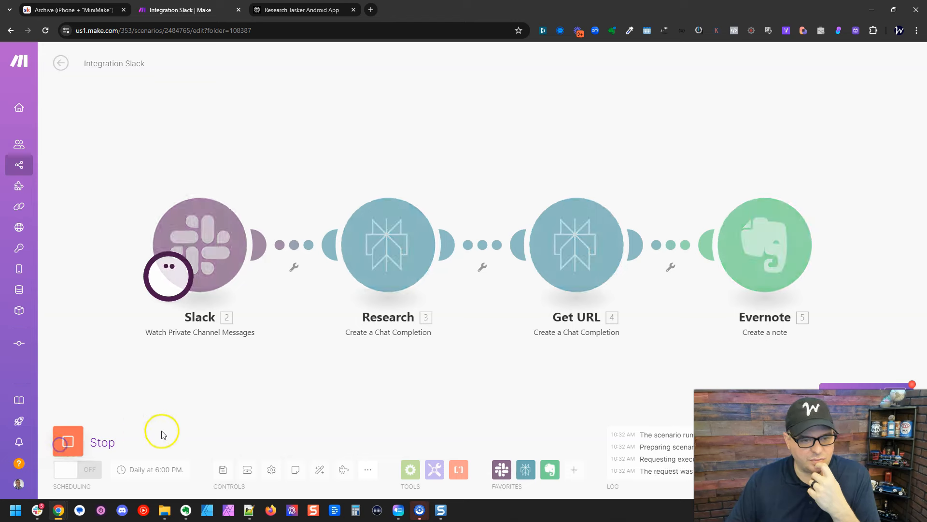
Switch to Evernote and examine the formatting of the Tasker Android App note in the Websites / Software notebook.
{"action": "left_click", "coordinate": [186, 510]}
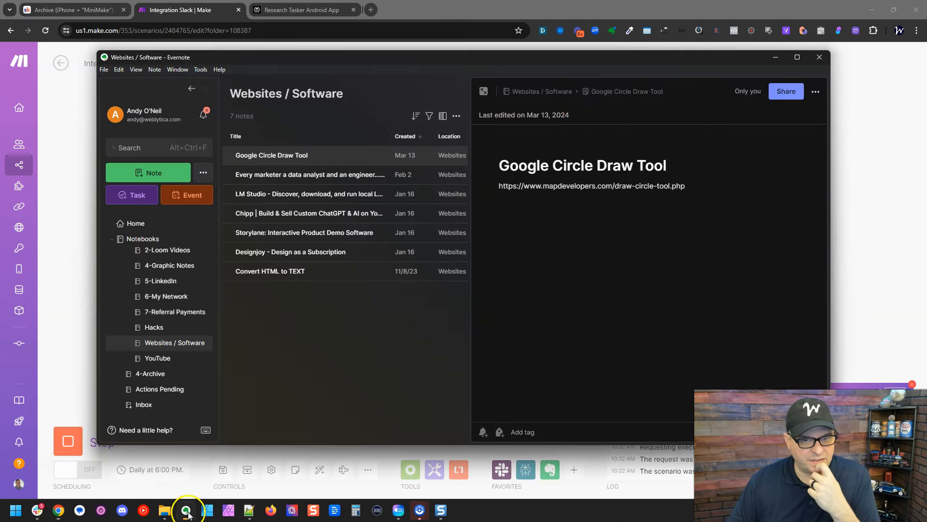
{"action": "left_click_drag", "start_coordinate": [544, 60], "coordinate": [926, 57]}
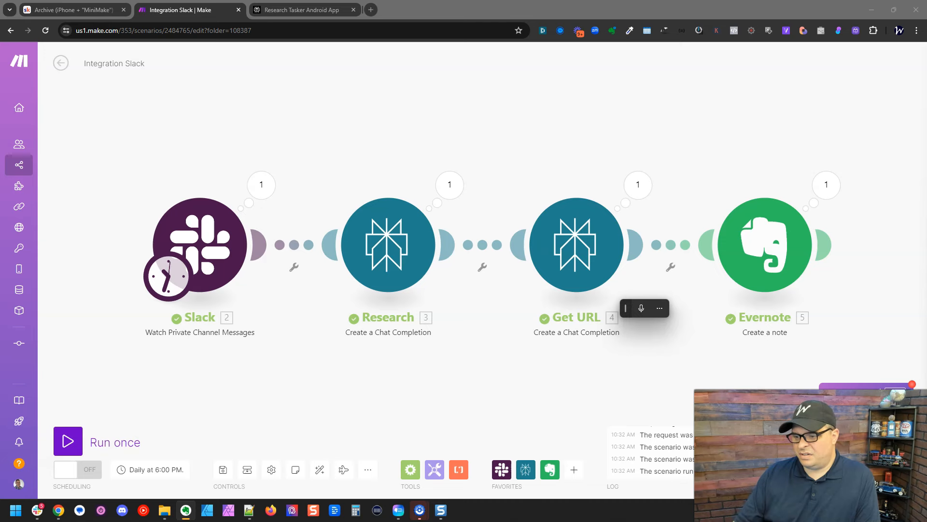
{"action": "left_click_drag", "start_coordinate": [926, 72], "coordinate": [679, 69]}
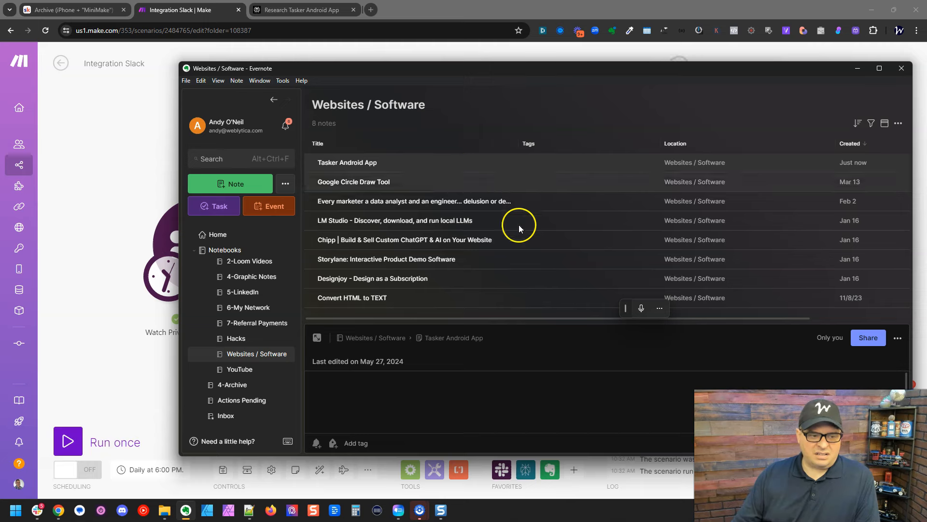
{"action": "left_click", "coordinate": [317, 337]}
{"action": "left_click", "coordinate": [334, 189]}
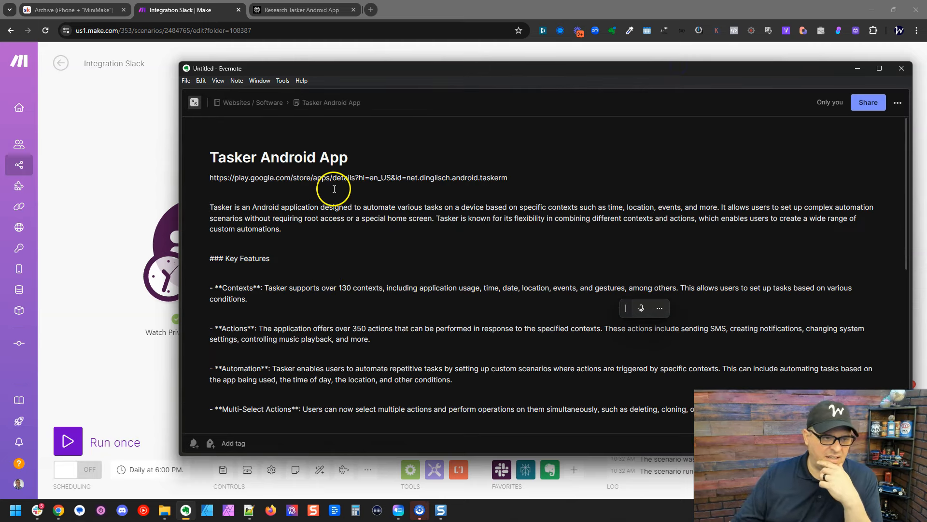
{"action": "left_click", "coordinate": [213, 261]}
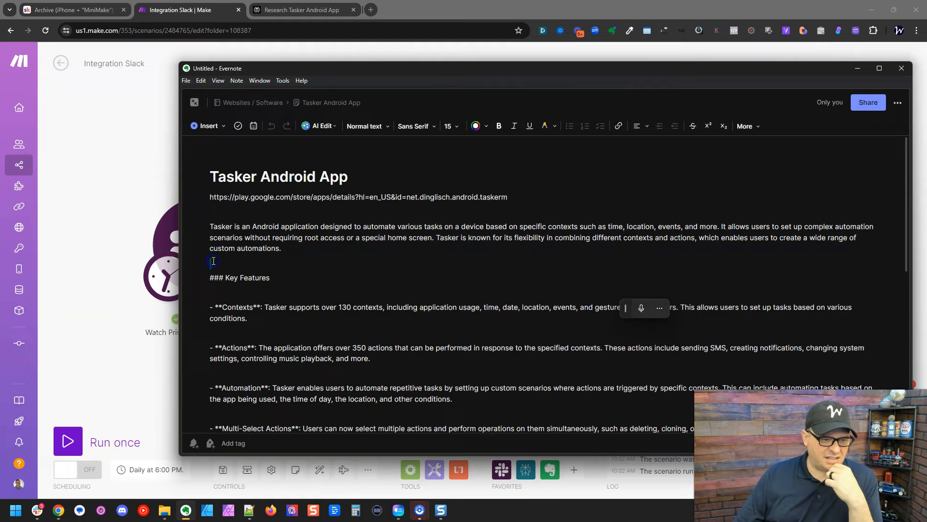
{"action": "scroll", "coordinate": [218, 303], "scroll_direction": "down", "scroll_amount": 2}
{"action": "left_click_drag", "start_coordinate": [442, 71], "coordinate": [926, 72]}
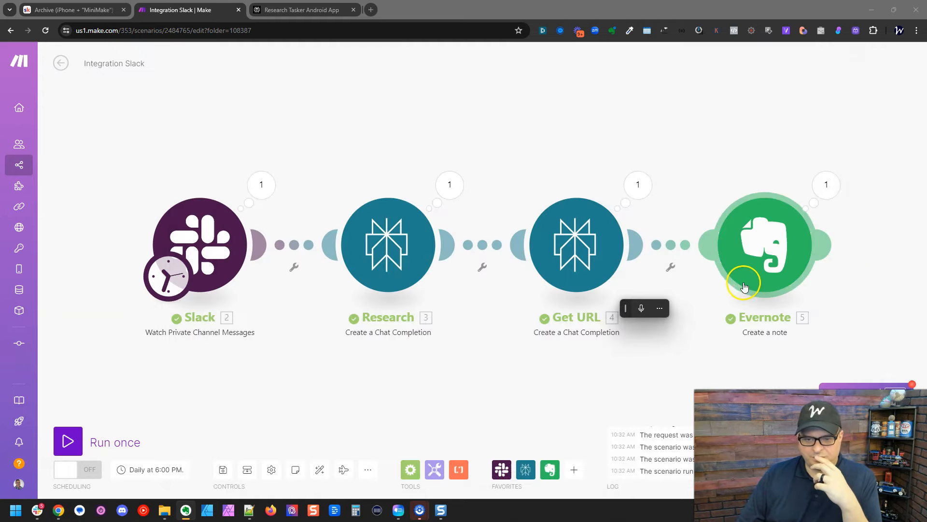
Set Escape HTML characters to No in the Evernote module's advanced settings and save the module.
{"action": "left_click", "coordinate": [741, 265]}
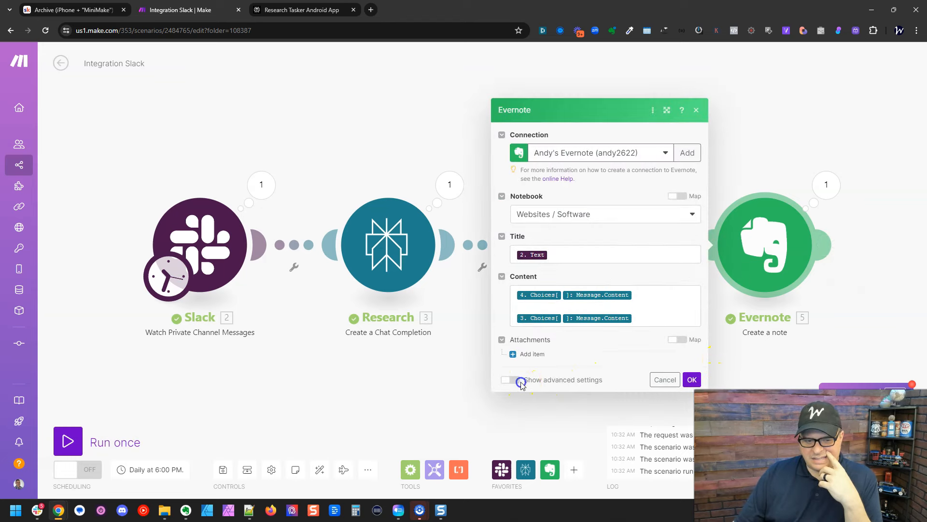
{"action": "left_click", "coordinate": [518, 381]}
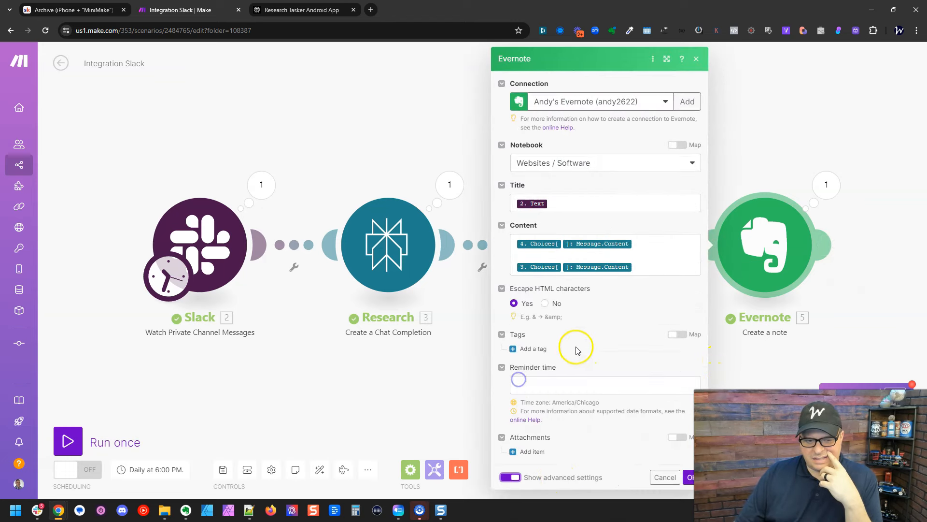
{"action": "left_click", "coordinate": [544, 304]}
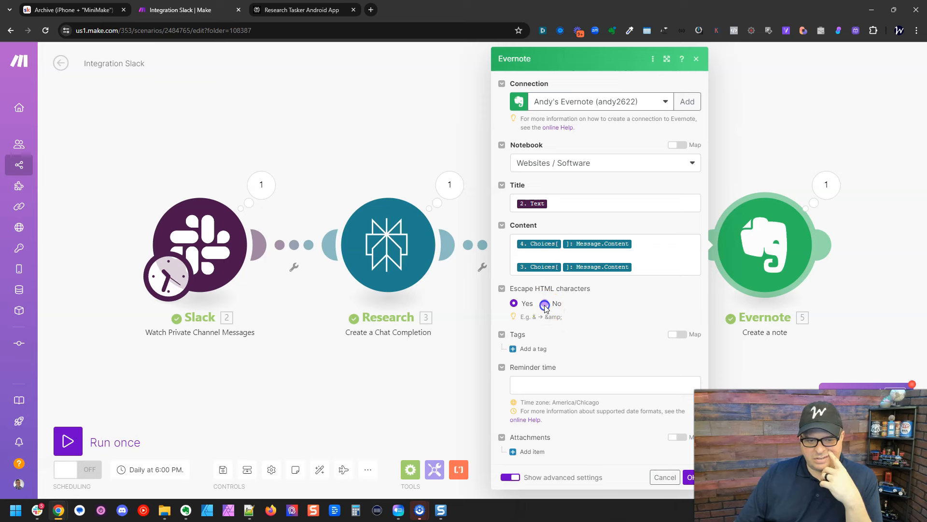
{"action": "left_click", "coordinate": [690, 477]}
Look through the available Text parser modules for a text conversion option.
{"action": "left_click_drag", "start_coordinate": [662, 352], "coordinate": [449, 347]}
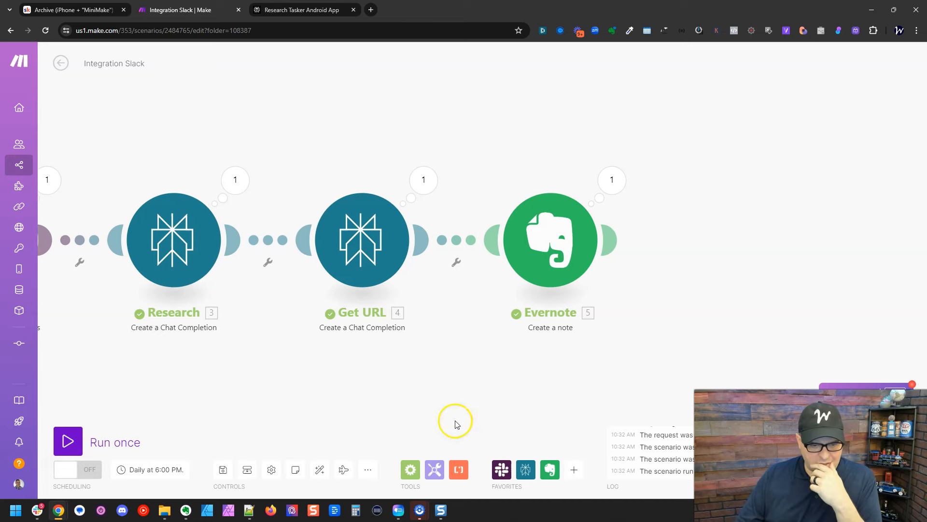
{"action": "left_click", "coordinate": [458, 469]}
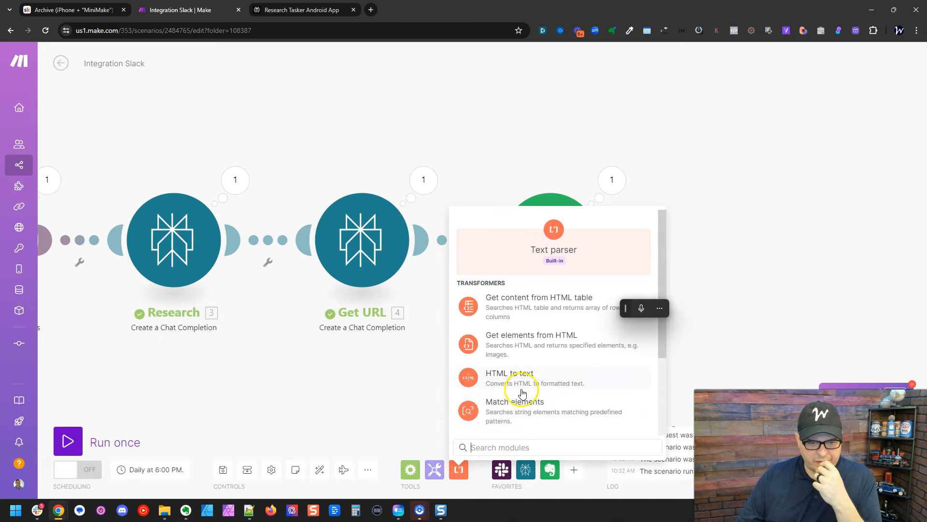
{"action": "scroll", "coordinate": [524, 386], "scroll_direction": "down", "scroll_amount": 2}
{"action": "scroll", "coordinate": [532, 355], "scroll_direction": "up", "scroll_amount": 1}
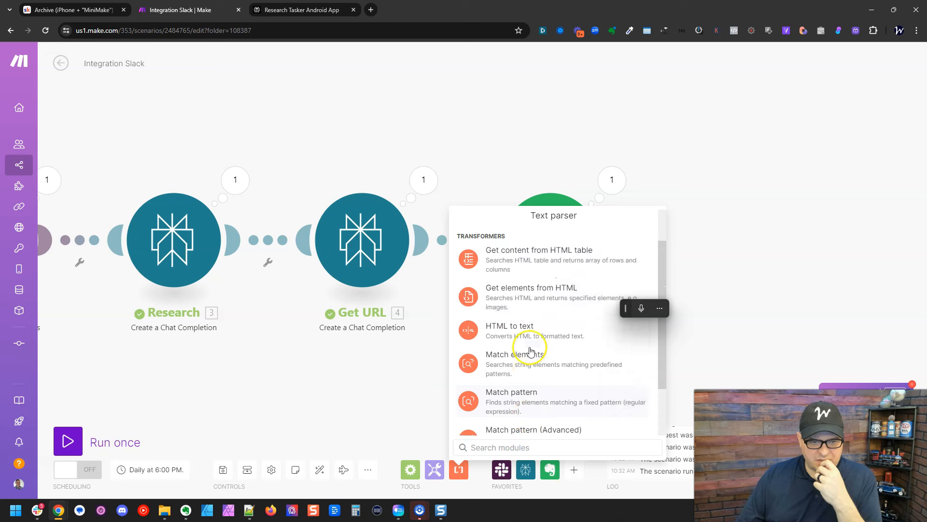
{"action": "scroll", "coordinate": [531, 351], "scroll_direction": "up", "scroll_amount": 2}
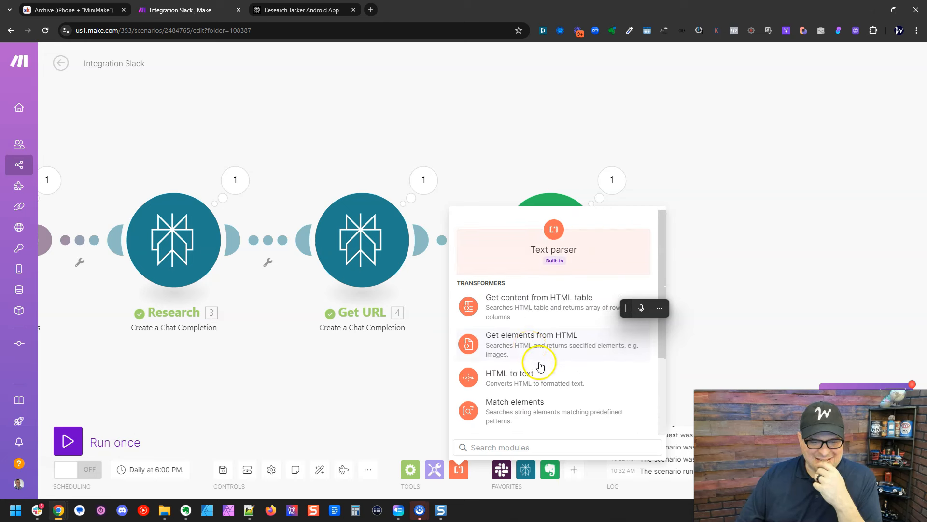
{"action": "scroll", "coordinate": [540, 366], "scroll_direction": "down", "scroll_amount": 5}
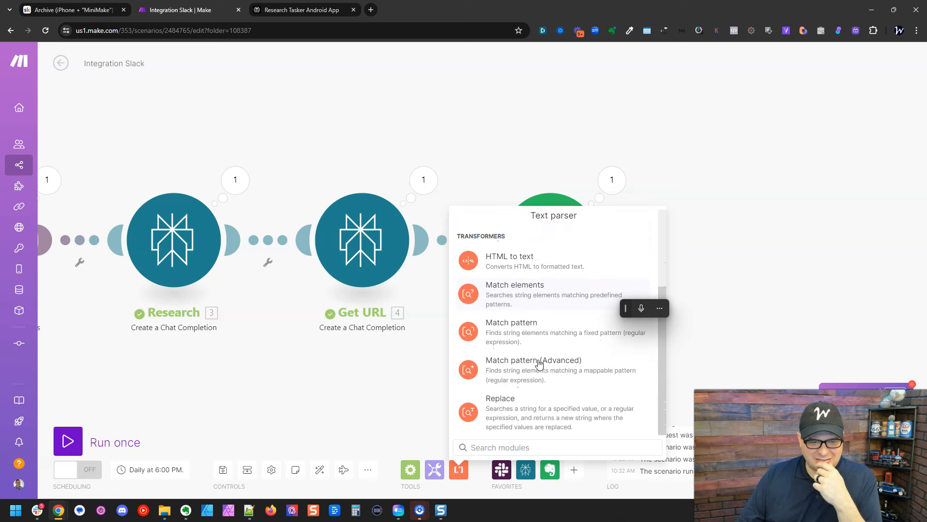
{"action": "scroll", "coordinate": [541, 363], "scroll_direction": "up", "scroll_amount": 5}
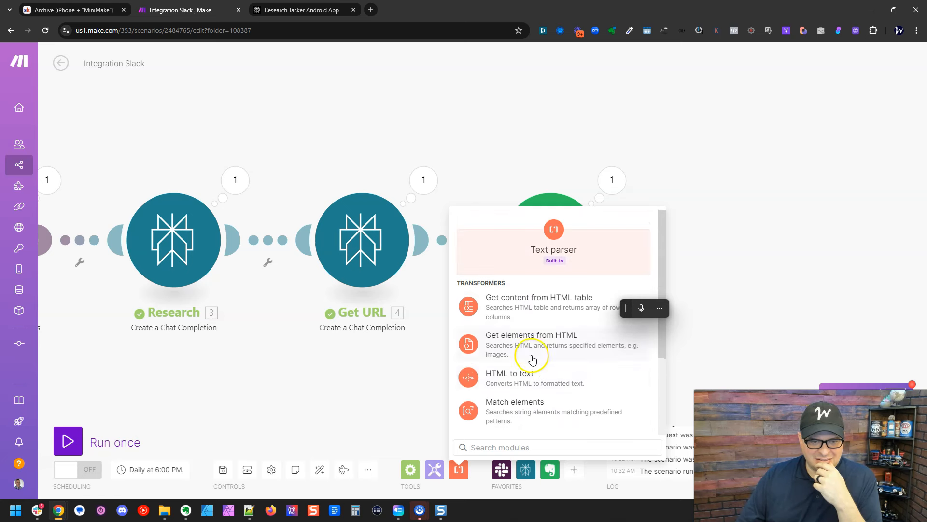
{"action": "left_click", "coordinate": [391, 385]}
Insert a Markdown to HTML module between the Get URL and Evernote modules.
{"action": "right_click", "coordinate": [455, 241]}
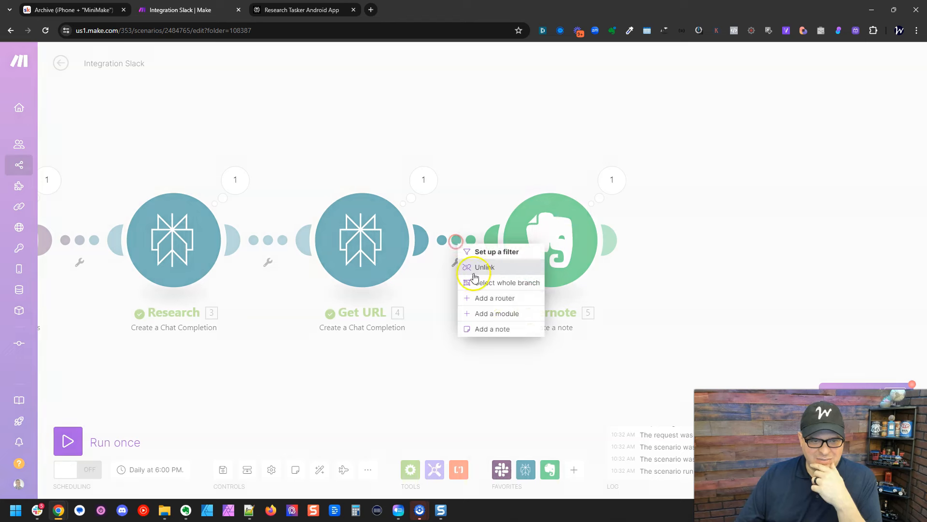
{"action": "left_click", "coordinate": [486, 310]}
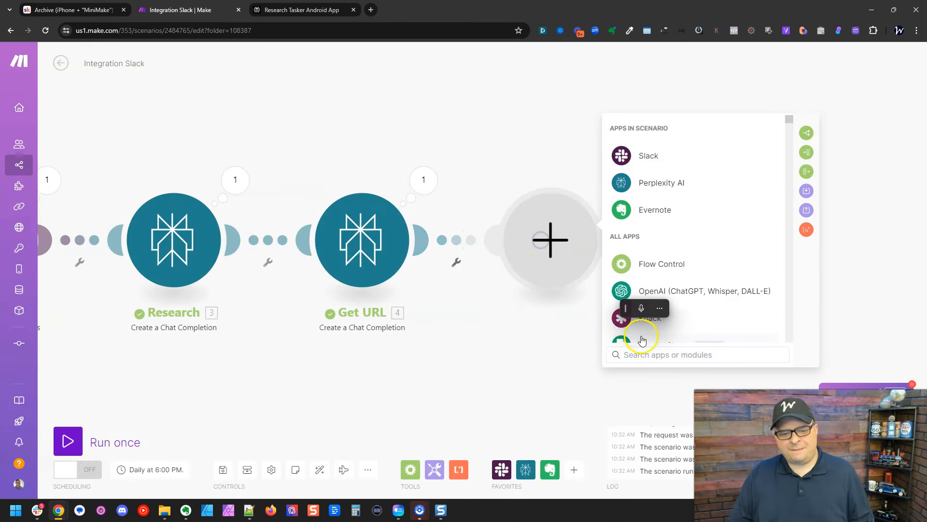
{"action": "type", "text": "markdown"}
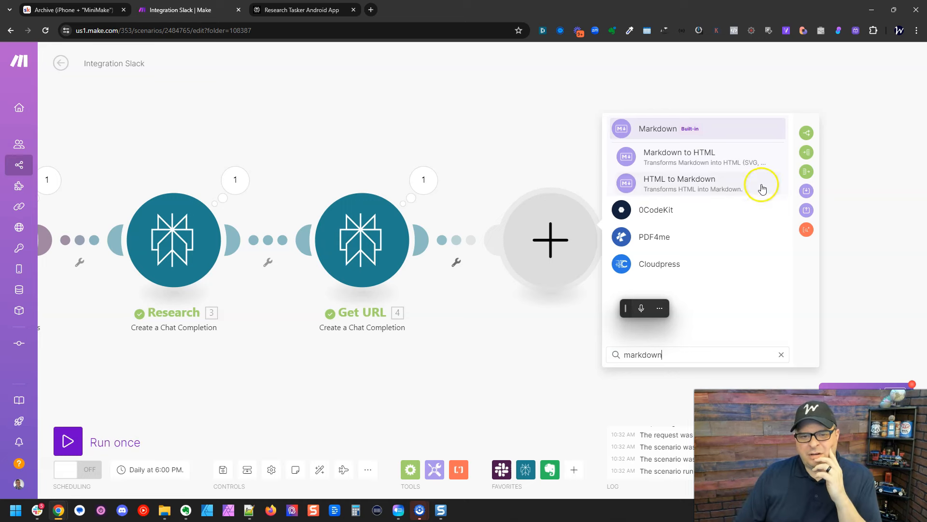
{"action": "left_click", "coordinate": [687, 168]}
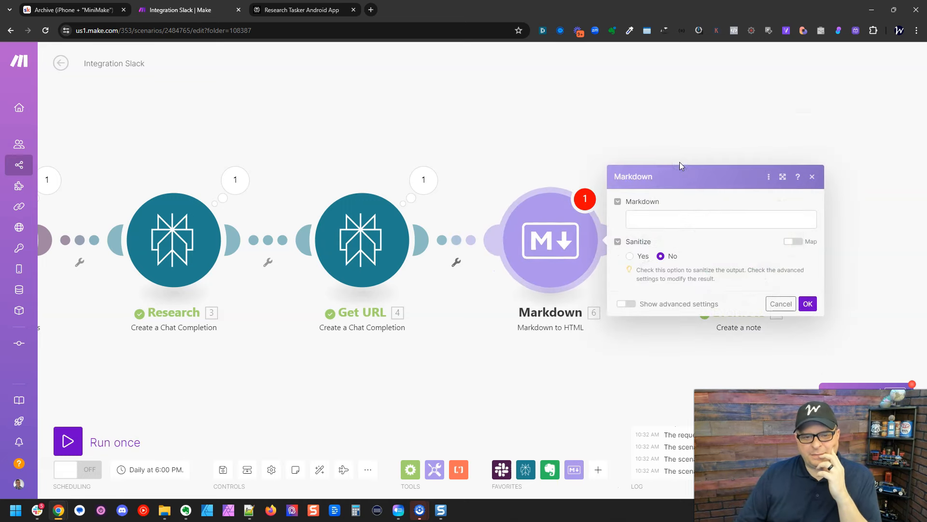
Map the Research module's Choices message content as the Markdown module's input and save its settings.
{"action": "left_click", "coordinate": [658, 218]}
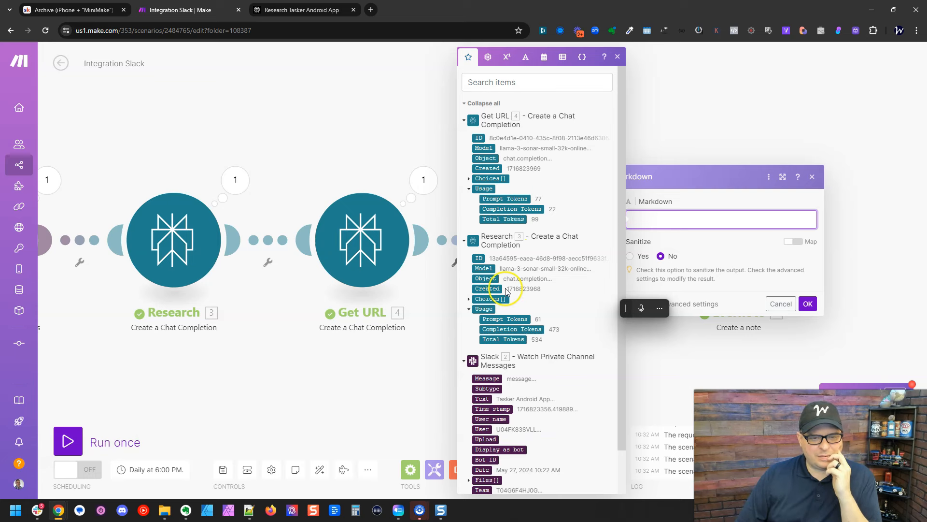
{"action": "left_click", "coordinate": [469, 299]}
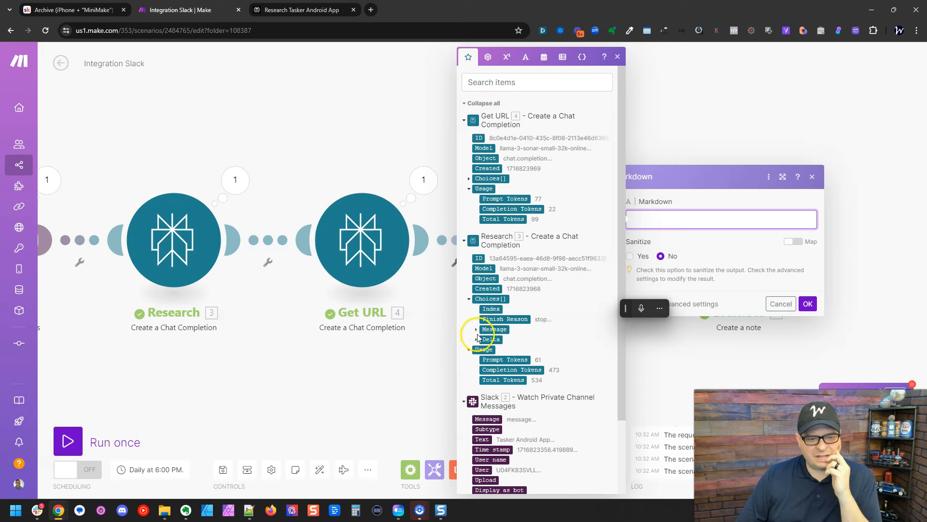
{"action": "left_click", "coordinate": [477, 331]}
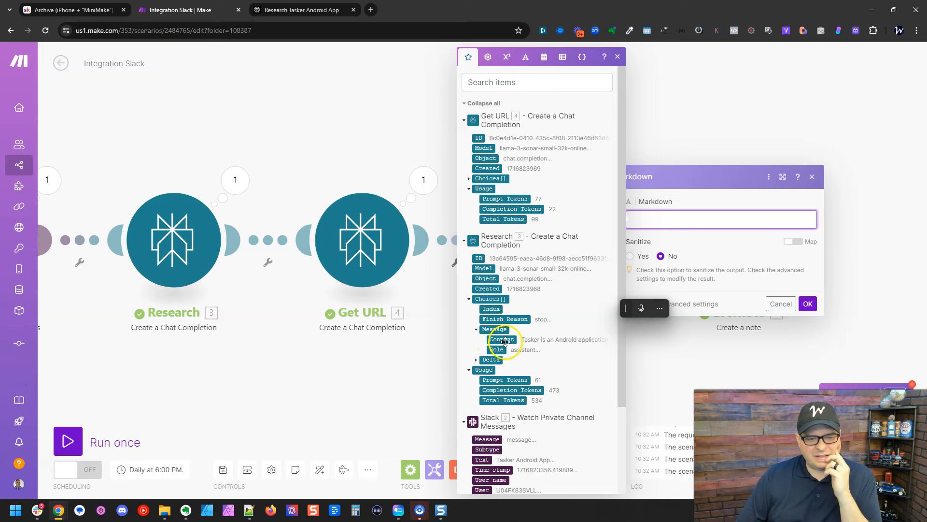
{"action": "left_click", "coordinate": [505, 340]}
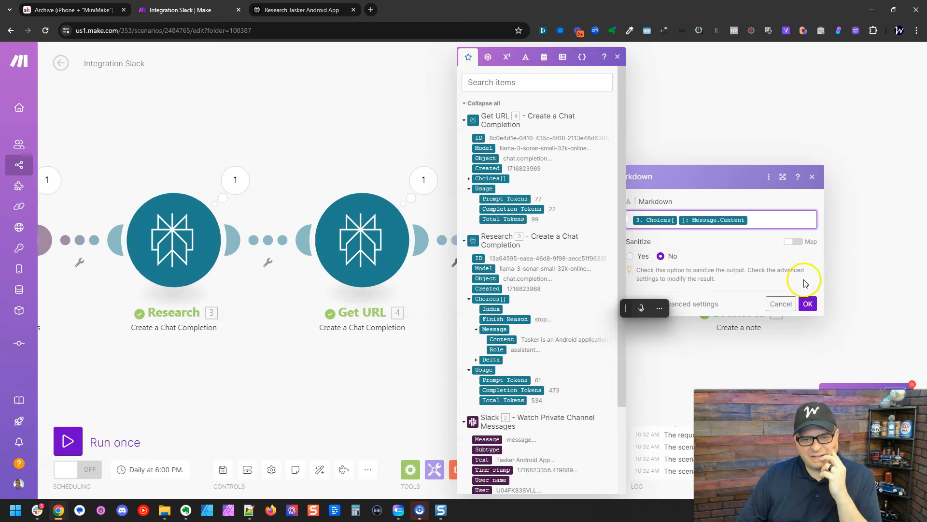
{"action": "left_click", "coordinate": [808, 304]}
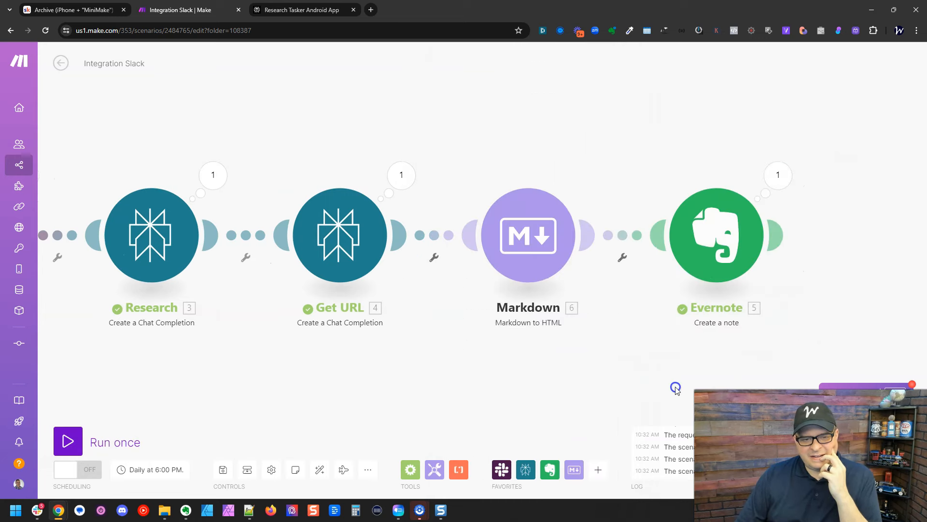
Replace the Research content in the Evernote note body with the Markdown module's HTML on the line below the URL, and save the module and scenario.
{"action": "left_click", "coordinate": [578, 256]}
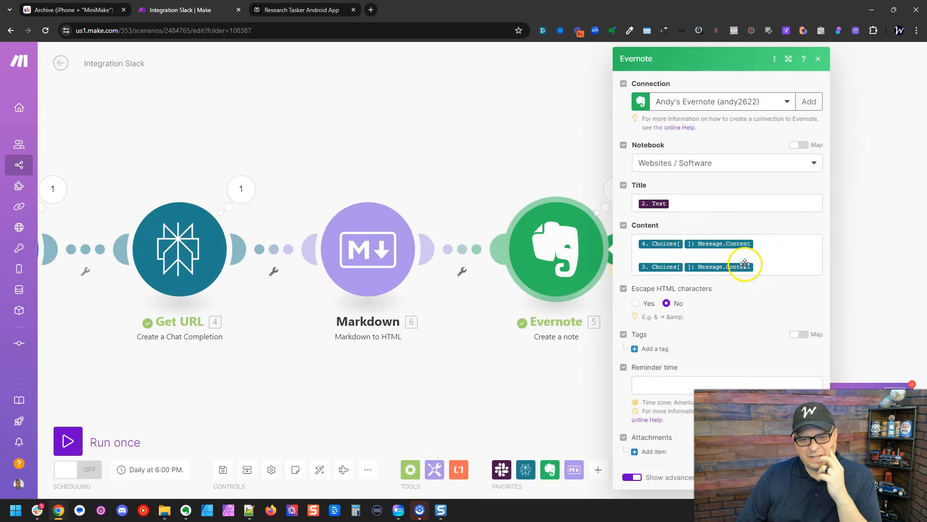
{"action": "left_click", "coordinate": [765, 266]}
{"action": "key", "text": "BackSpace"}
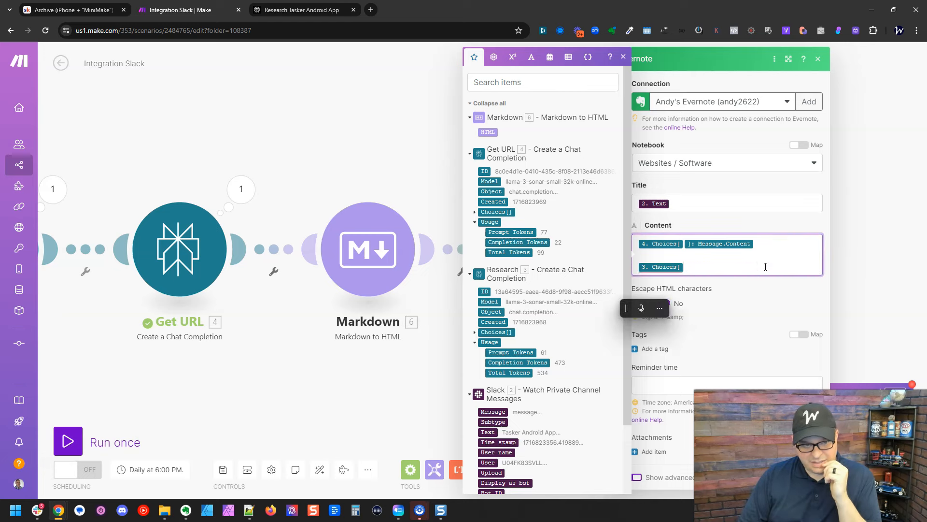
{"action": "left_click", "coordinate": [488, 132]}
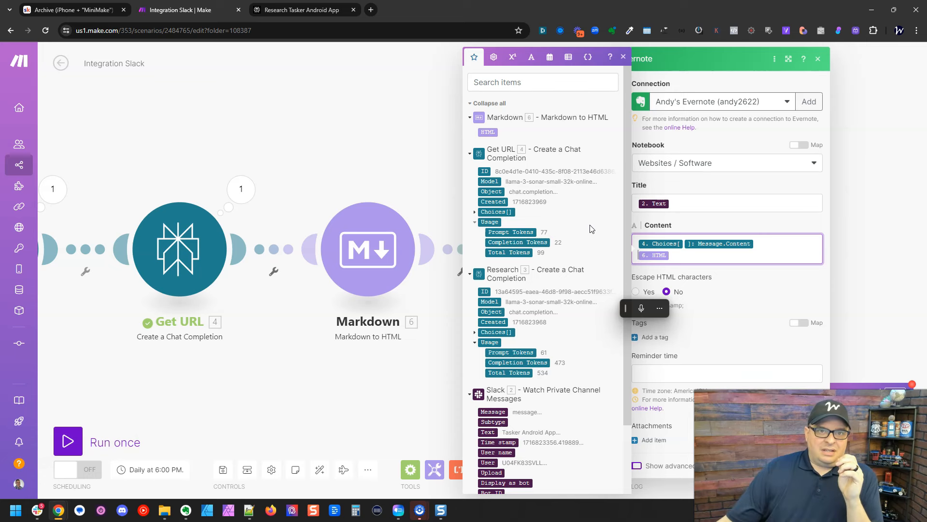
{"action": "left_click", "coordinate": [750, 293]}
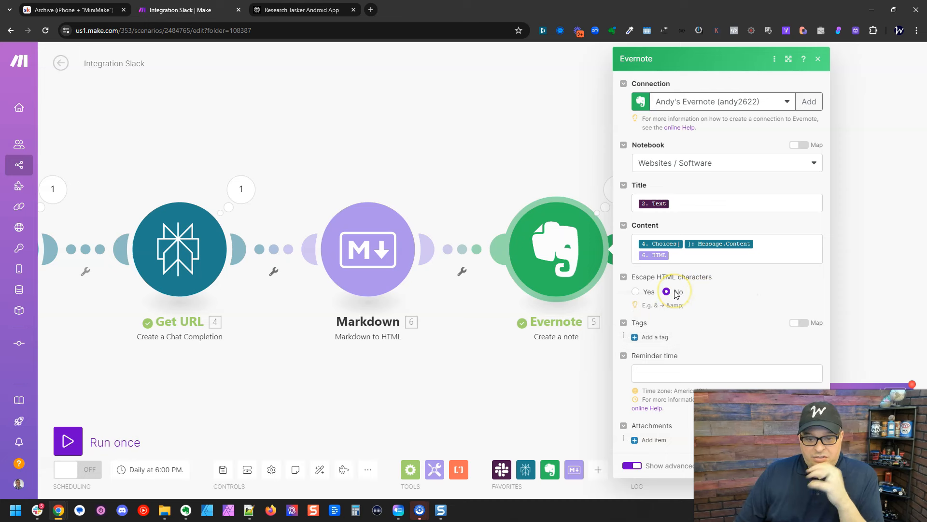
{"action": "left_click_drag", "start_coordinate": [541, 413], "coordinate": [443, 390]}
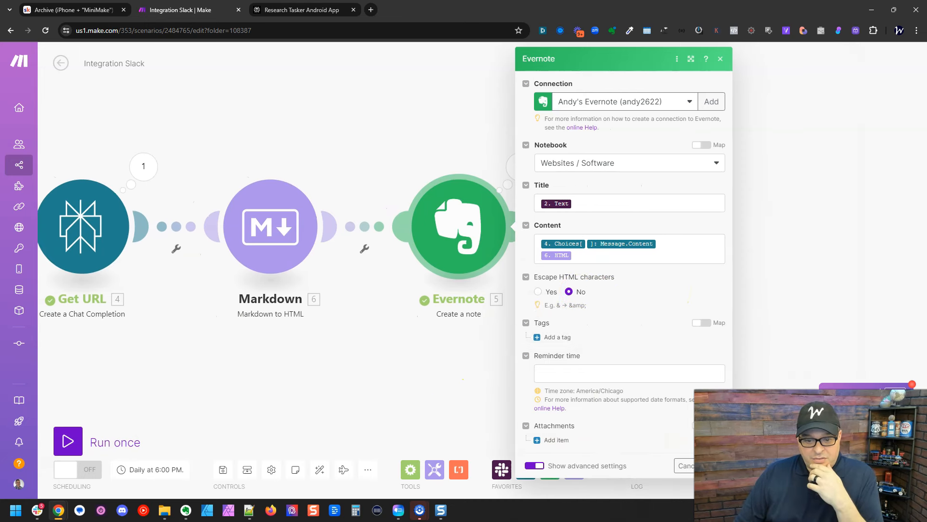
{"action": "left_click", "coordinate": [713, 466]}
{"action": "left_click", "coordinate": [223, 467]}
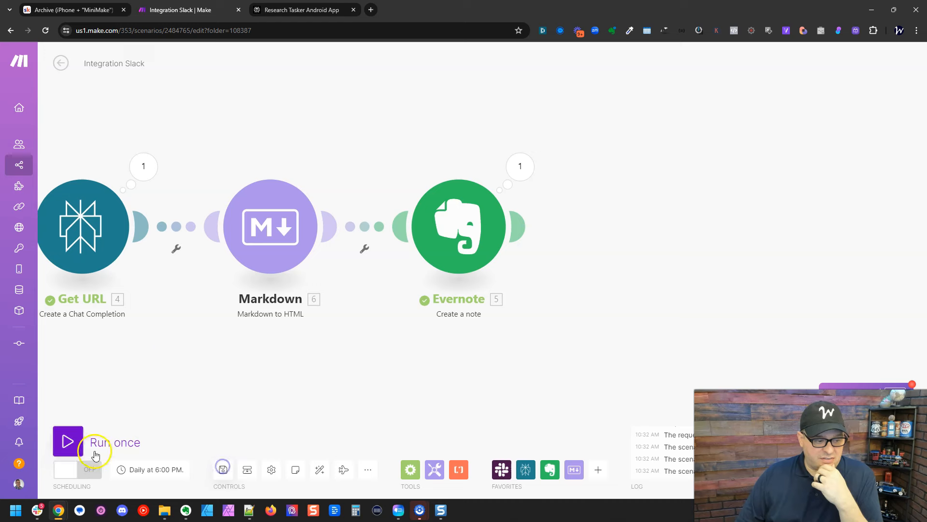
{"action": "left_click_drag", "start_coordinate": [135, 371], "coordinate": [557, 366]}
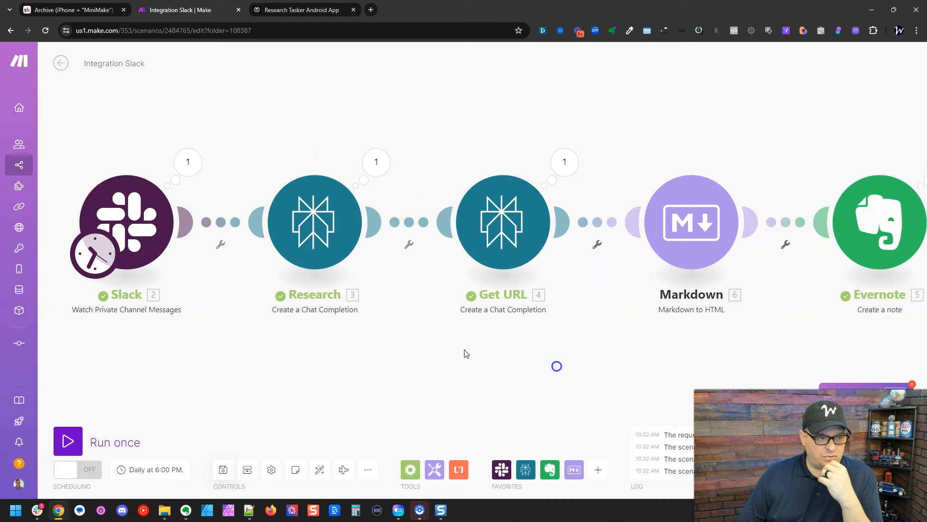
Set the Slack trigger to start from the first manually chosen Tasker Android App message, and run the scenario once.
{"action": "right_click", "coordinate": [136, 213]}
{"action": "left_click", "coordinate": [177, 254]}
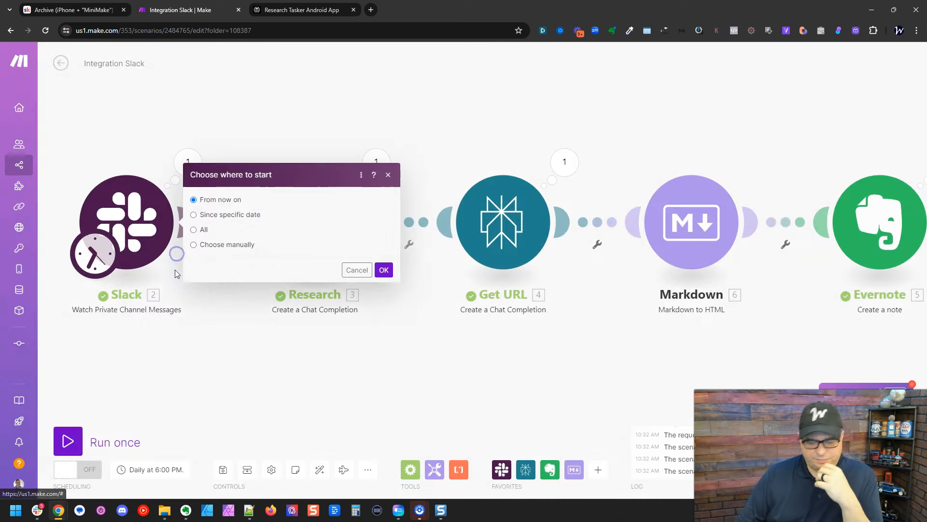
{"action": "left_click", "coordinate": [209, 245]}
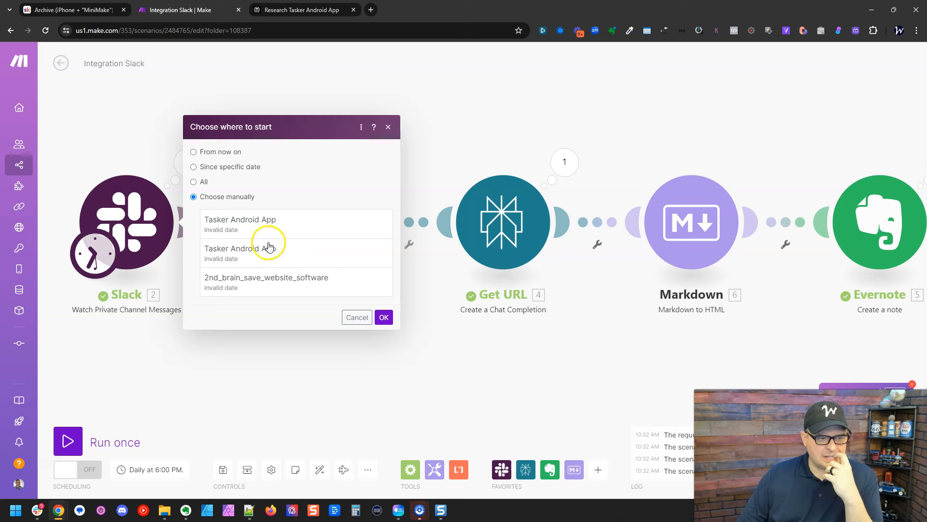
{"action": "left_click", "coordinate": [274, 223]}
{"action": "left_click", "coordinate": [384, 317]}
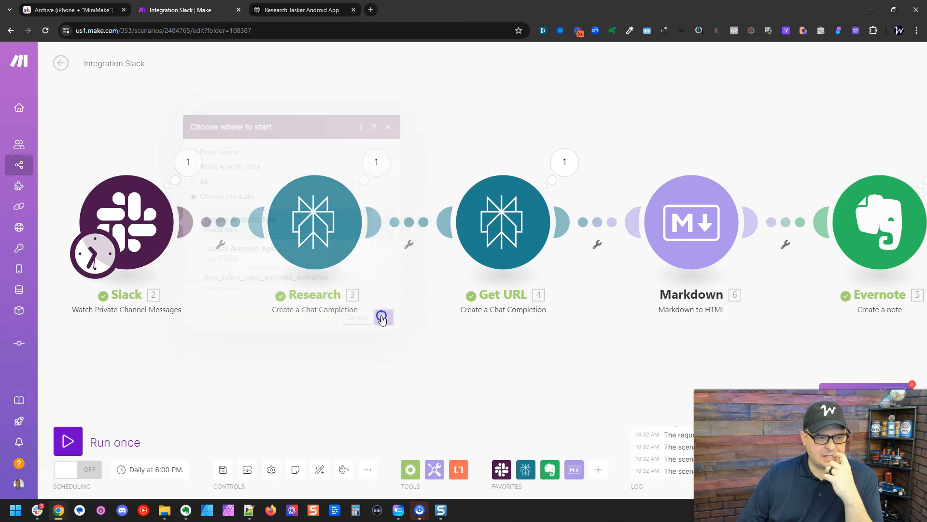
{"action": "left_click", "coordinate": [102, 443]}
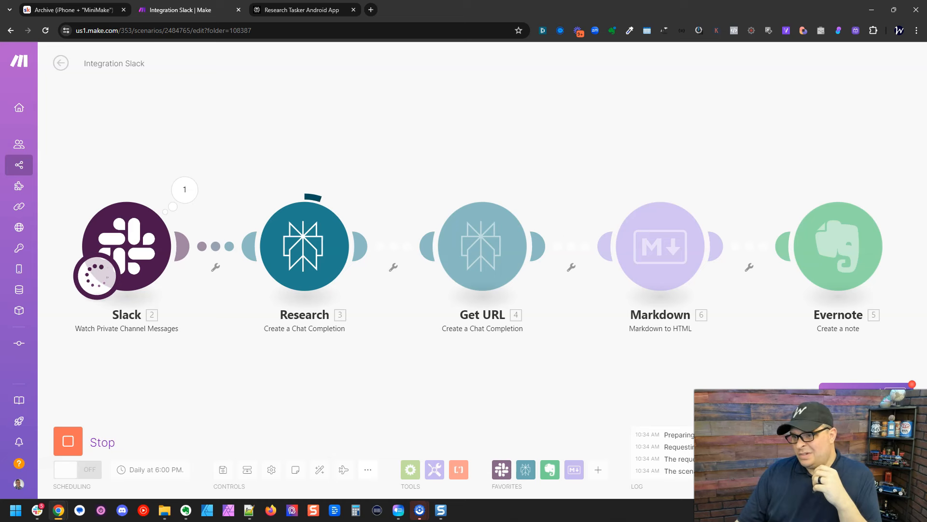
{"action": "key", "text": "alt+Tab"}
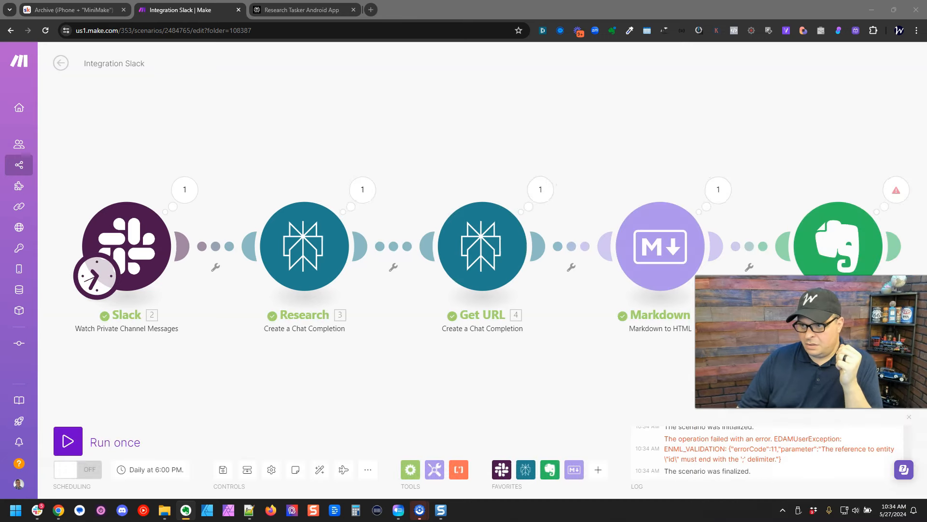
Review the Markdown module's input mapping and Sanitize setting.
{"action": "left_click_drag", "start_coordinate": [738, 325], "coordinate": [441, 319]}
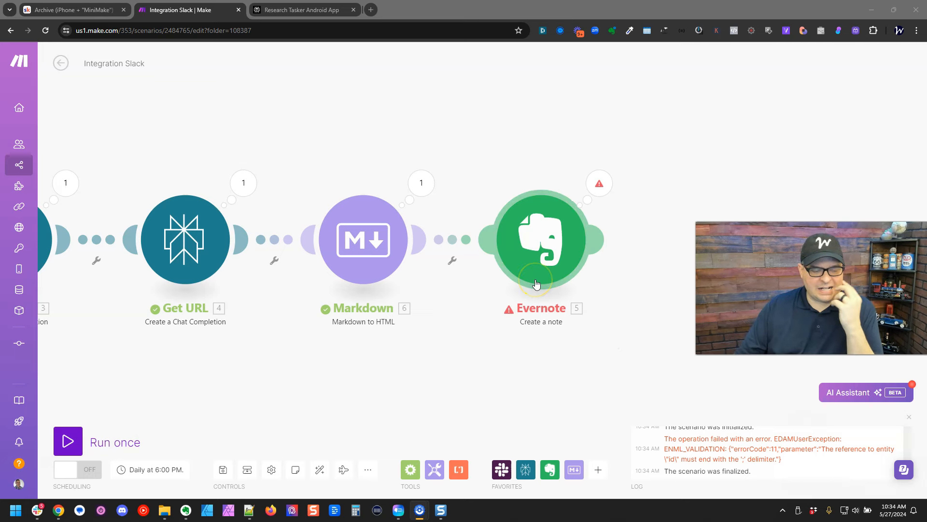
{"action": "left_click", "coordinate": [389, 219]}
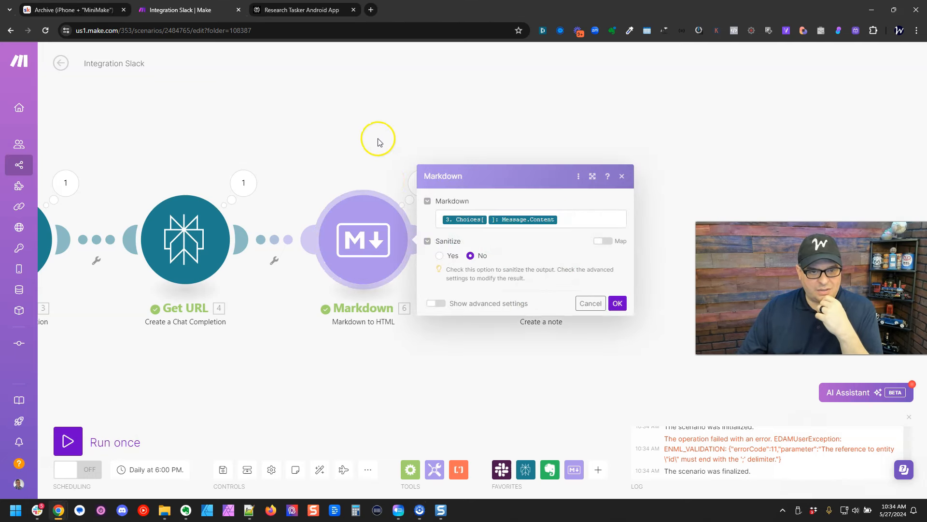
{"action": "left_click", "coordinate": [419, 366]}
Wrap the Markdown HTML value in stripHTML() in the Evernote note content and save the module settings.
{"action": "left_click", "coordinate": [514, 264]}
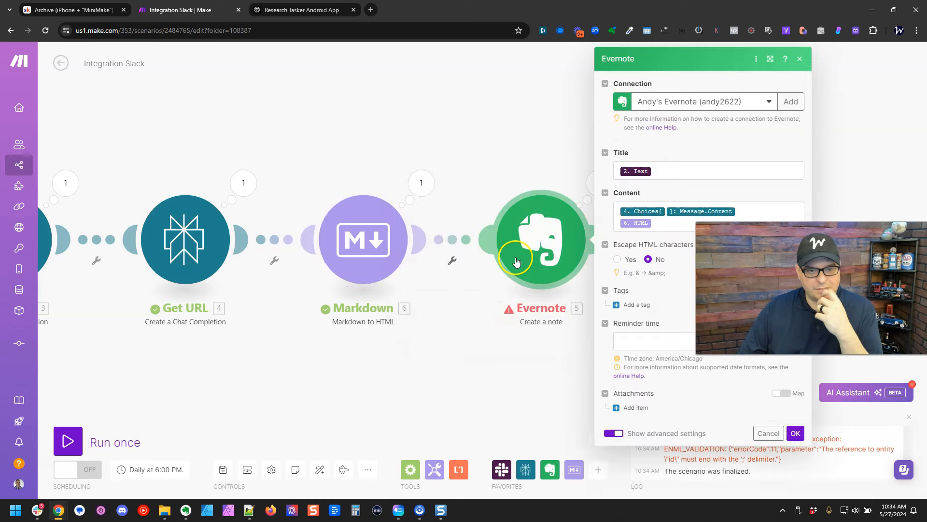
{"action": "left_click", "coordinate": [670, 256]}
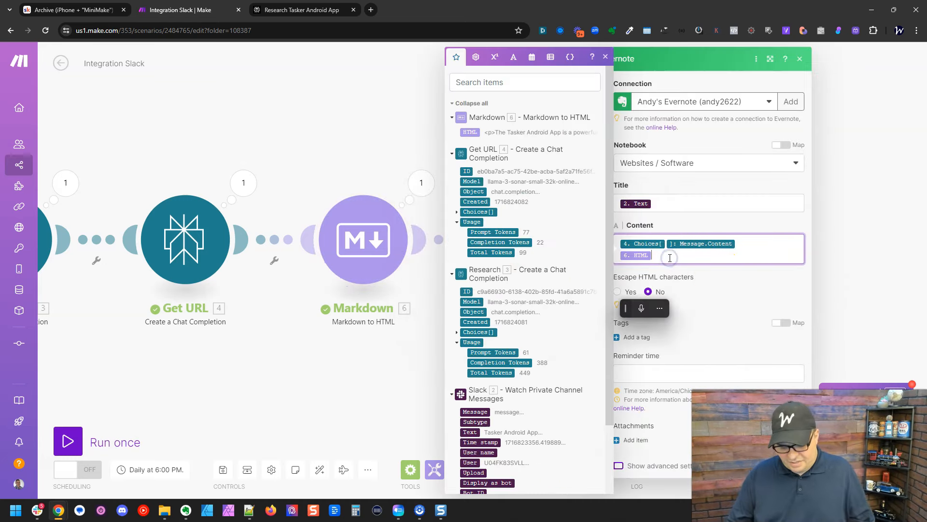
{"action": "key", "text": "Home"}
{"action": "type", "text": "stripHTML("}
{"action": "key", "text": "End"}
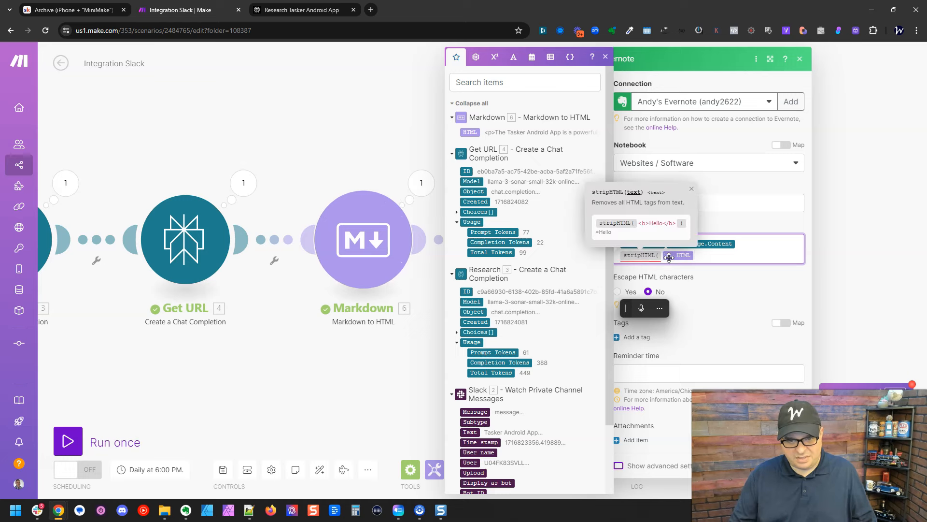
{"action": "type", "text": ")"}
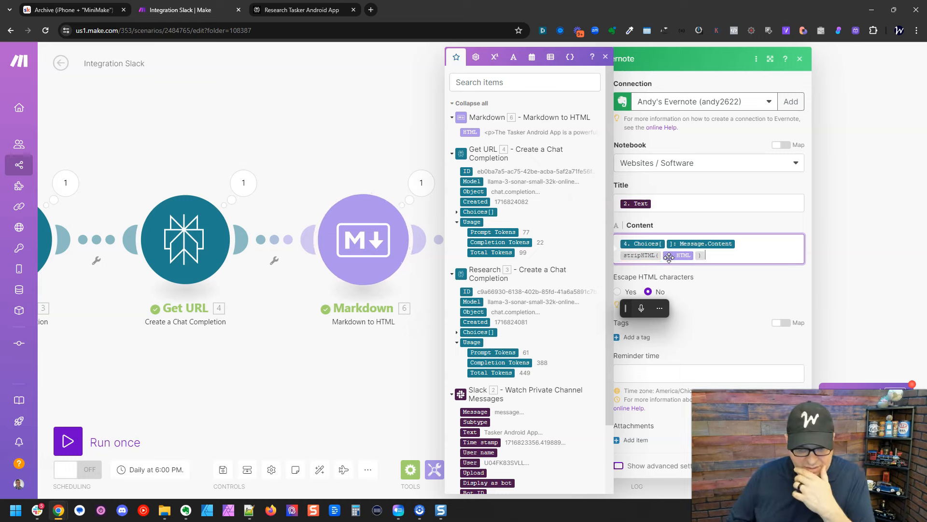
{"action": "left_click_drag", "start_coordinate": [391, 370], "coordinate": [296, 361]}
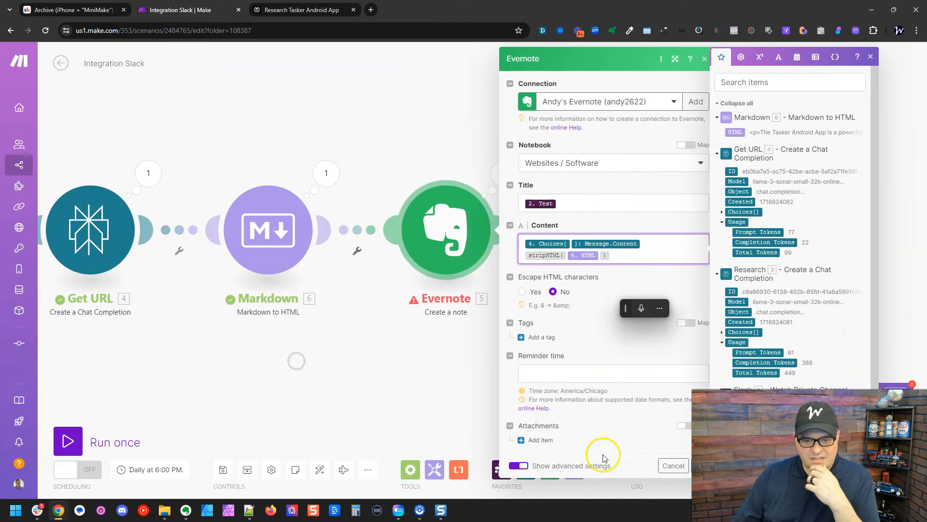
{"action": "left_click", "coordinate": [705, 465]}
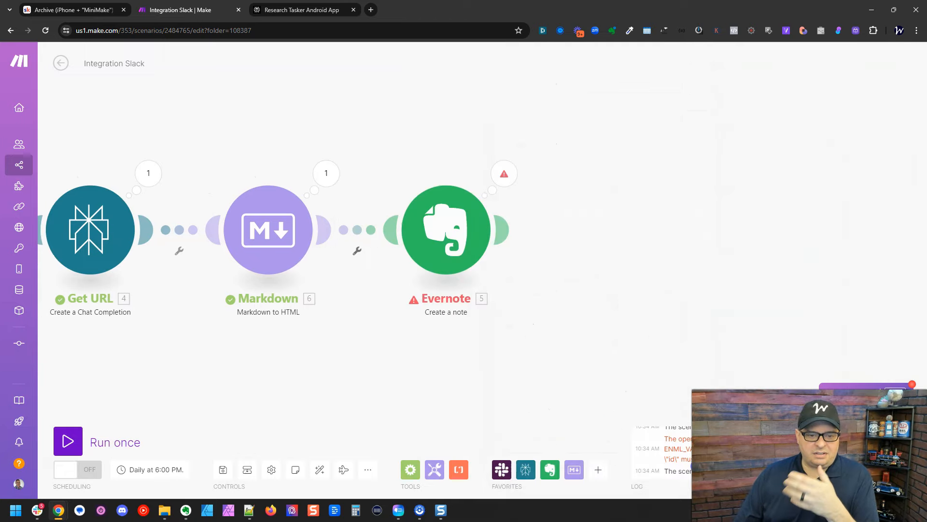
Check the Evernote module's updated content mapping, save the scenario, and run it once.
{"action": "left_click", "coordinate": [446, 230]}
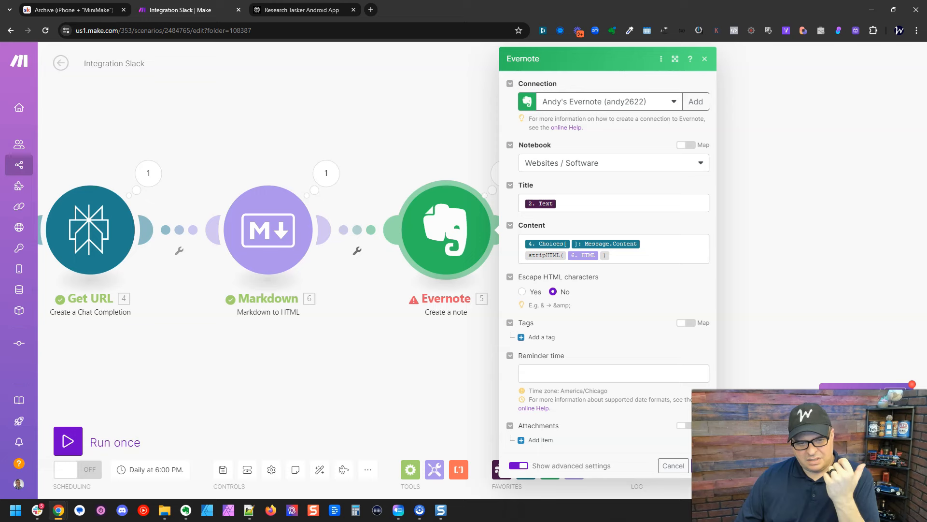
{"action": "left_click", "coordinate": [700, 465]}
{"action": "left_click", "coordinate": [229, 467]}
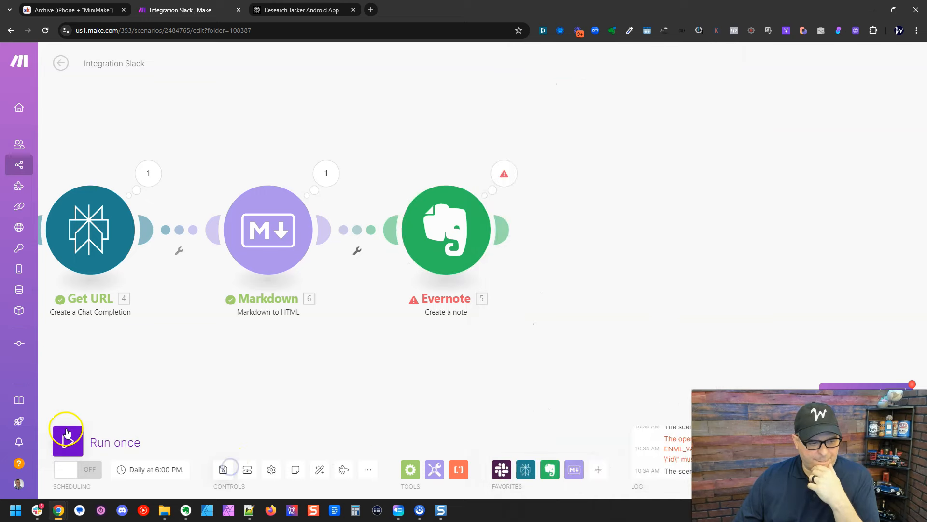
{"action": "left_click", "coordinate": [67, 433]}
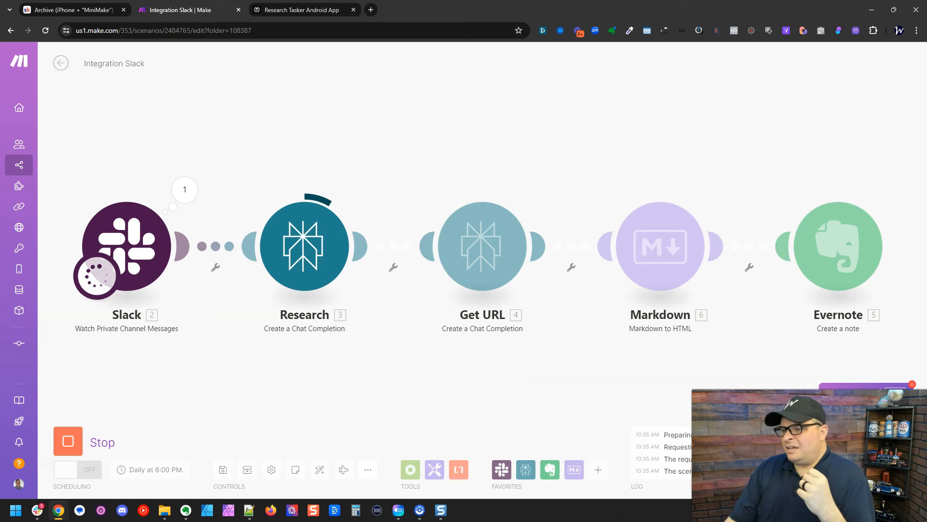
{"action": "key", "text": "alt+Tab"}
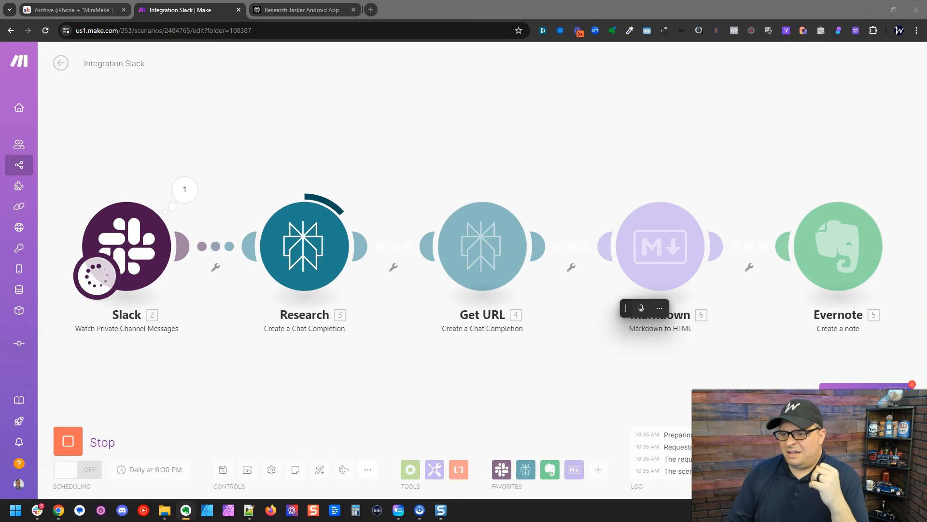
Inspect the error details of the Evernote module's operation.
{"action": "left_click_drag", "start_coordinate": [758, 351], "coordinate": [469, 322]}
{"action": "left_click", "coordinate": [614, 159]}
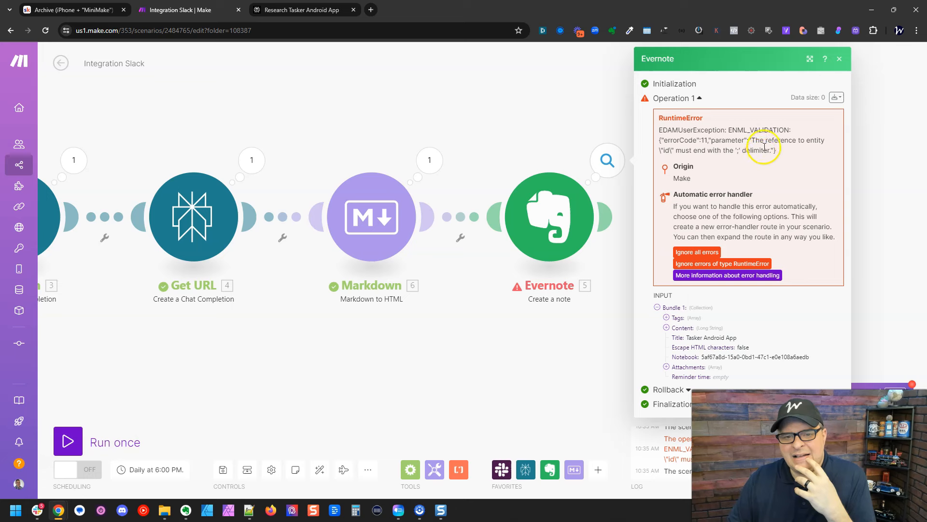
{"action": "left_click", "coordinate": [555, 375]}
Set Escape HTML characters to Yes in the Evernote module, save its settings, and run the scenario once.
{"action": "left_click", "coordinate": [551, 246]}
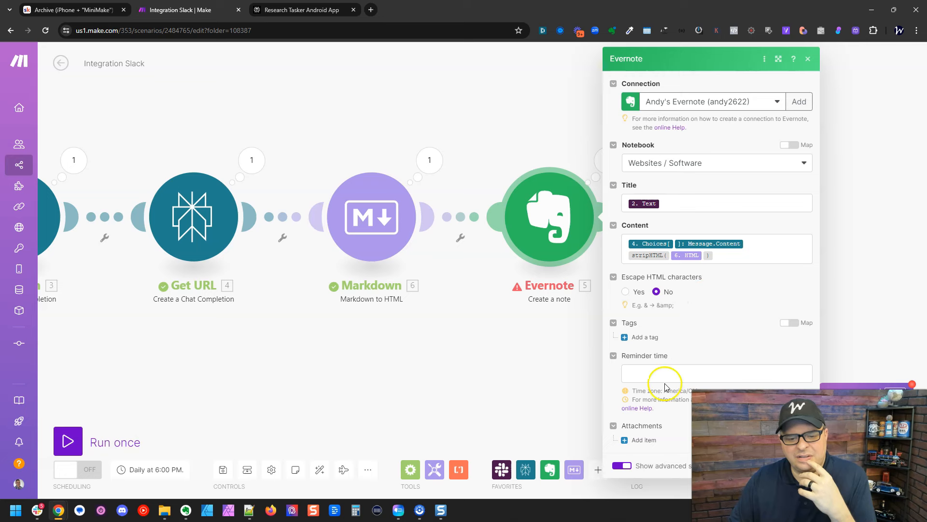
{"action": "left_click", "coordinate": [626, 292]}
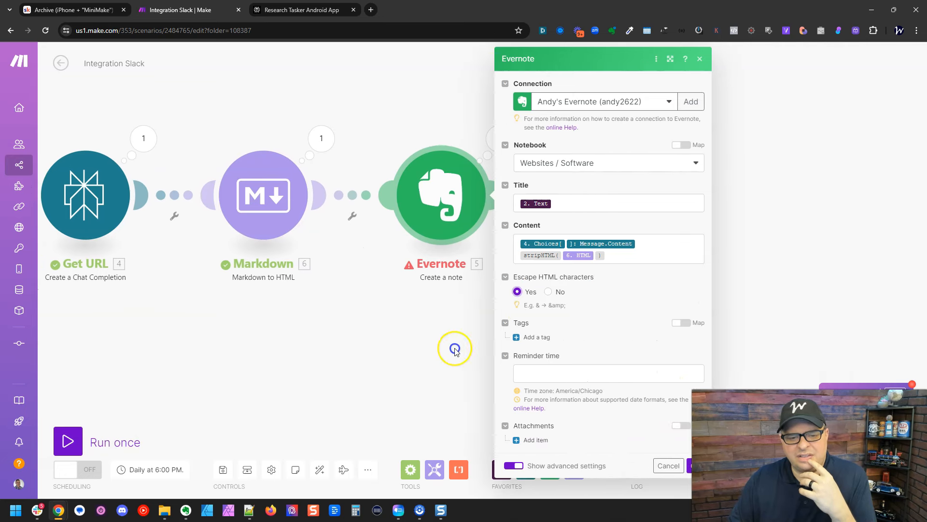
{"action": "left_click", "coordinate": [683, 466]}
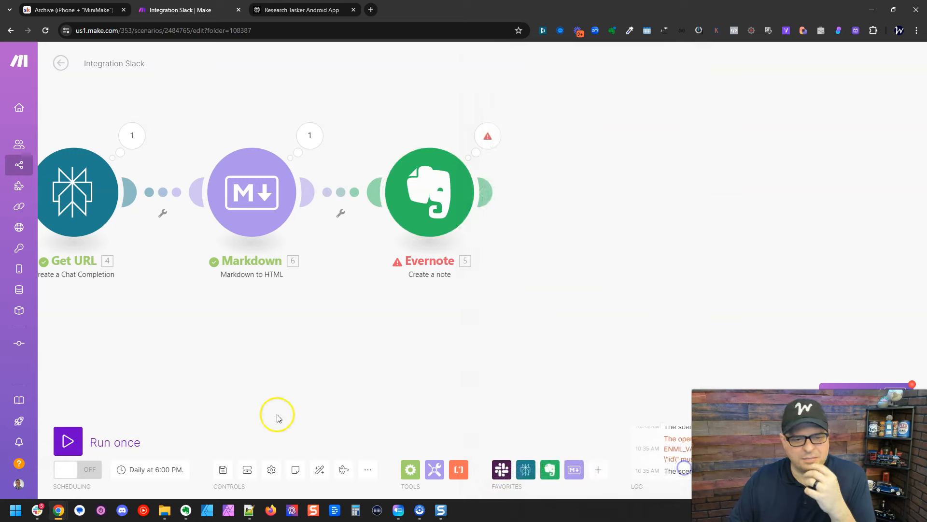
{"action": "left_click", "coordinate": [319, 469]}
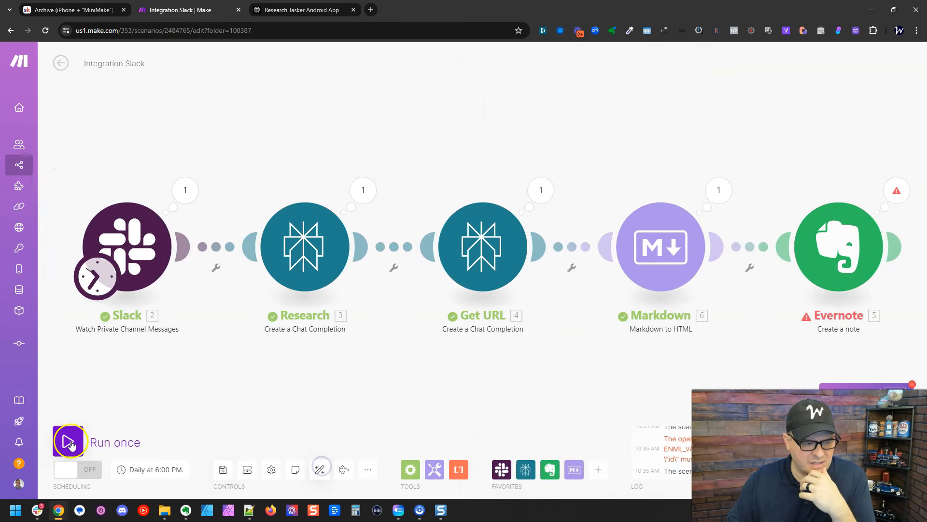
{"action": "left_click", "coordinate": [132, 436]}
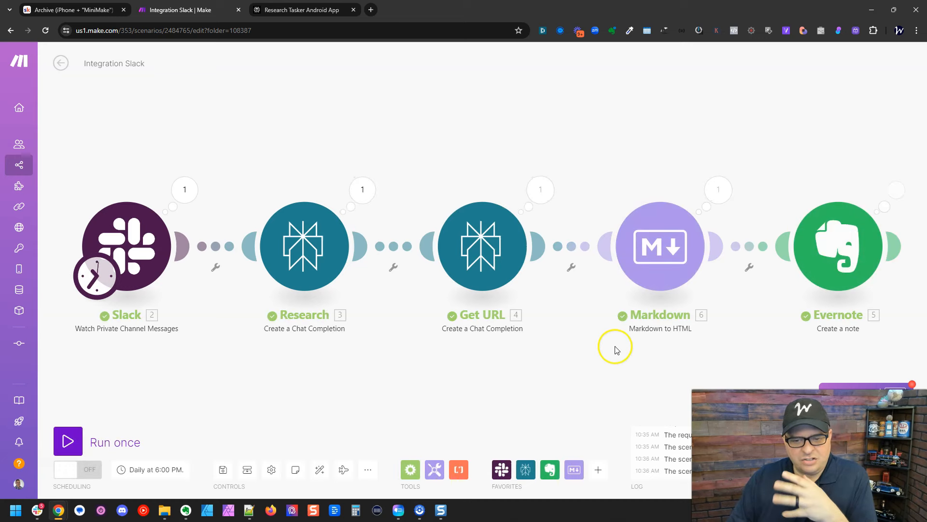
Switch to Evernote and examine the Tasker Android App note's title, URL, paragraphs and HTML character codes.
{"action": "left_click_drag", "start_coordinate": [631, 373], "coordinate": [329, 394]}
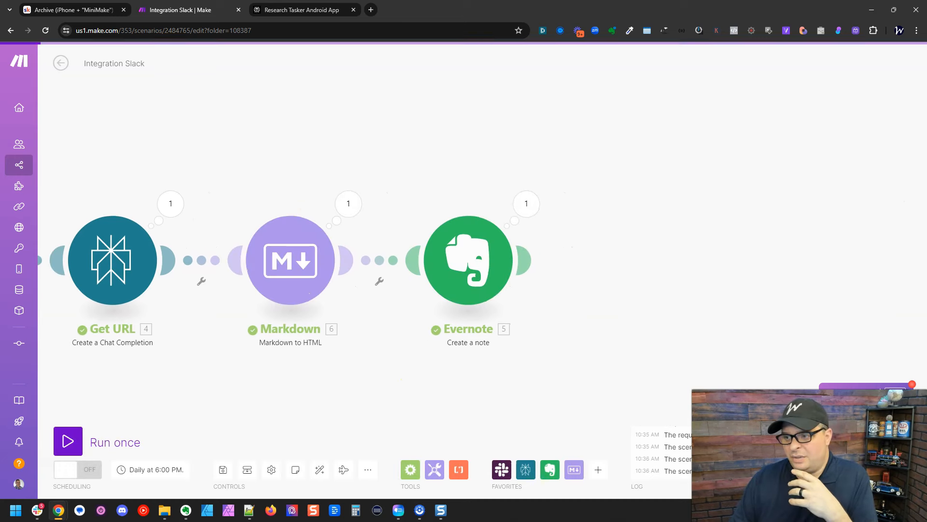
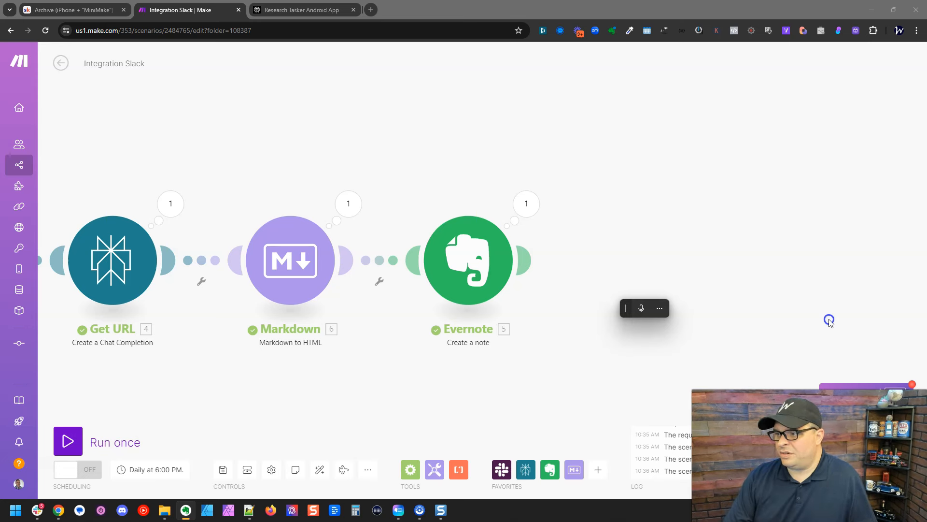
{"action": "left_click_drag", "start_coordinate": [926, 75], "coordinate": [541, 0]}
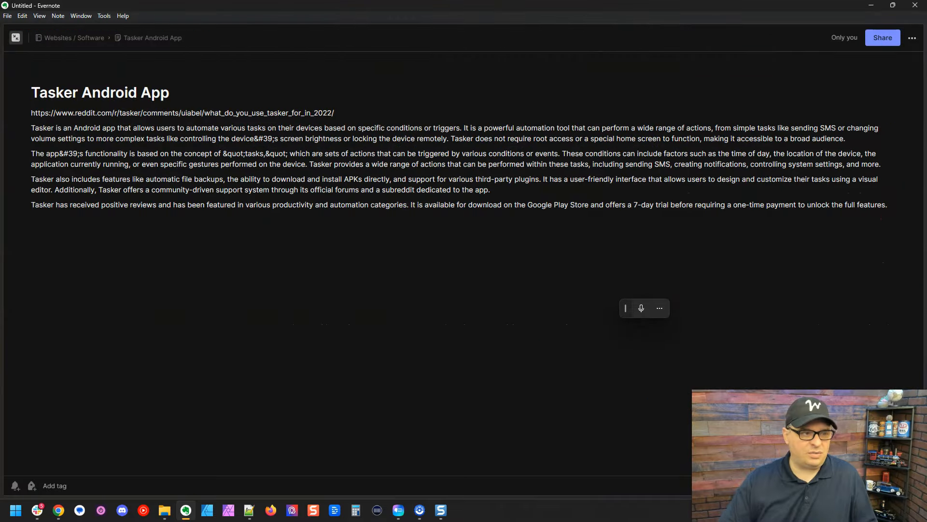
{"action": "left_click", "coordinate": [151, 114]}
{"action": "double_click", "coordinate": [150, 114]}
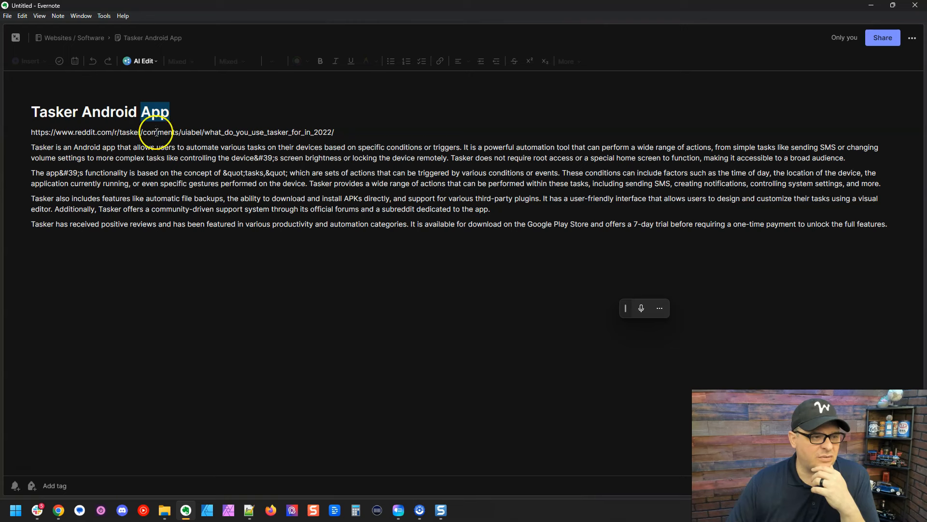
{"action": "triple_click", "coordinate": [157, 131]}
{"action": "left_click", "coordinate": [192, 293]}
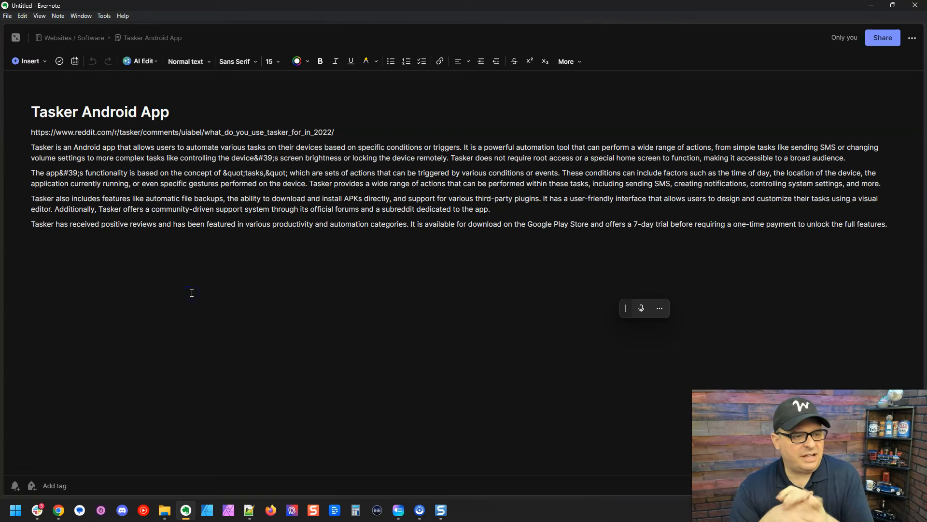
{"action": "left_click_drag", "start_coordinate": [255, 158], "coordinate": [275, 157]}
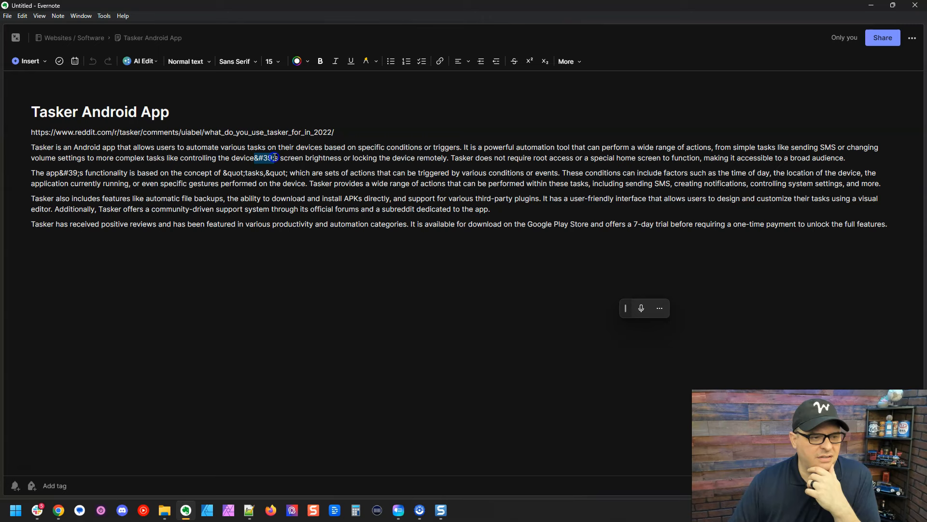
{"action": "left_click", "coordinate": [358, 334]}
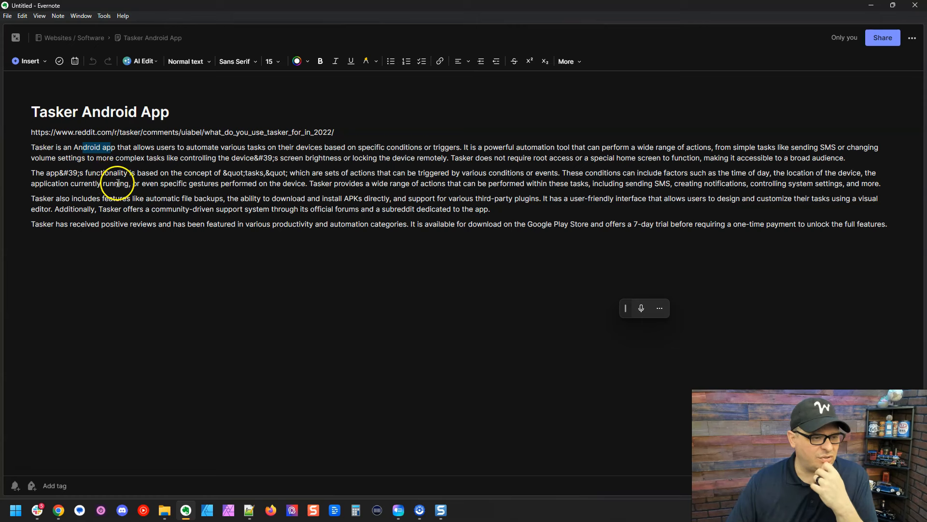
{"action": "left_click", "coordinate": [175, 269]}
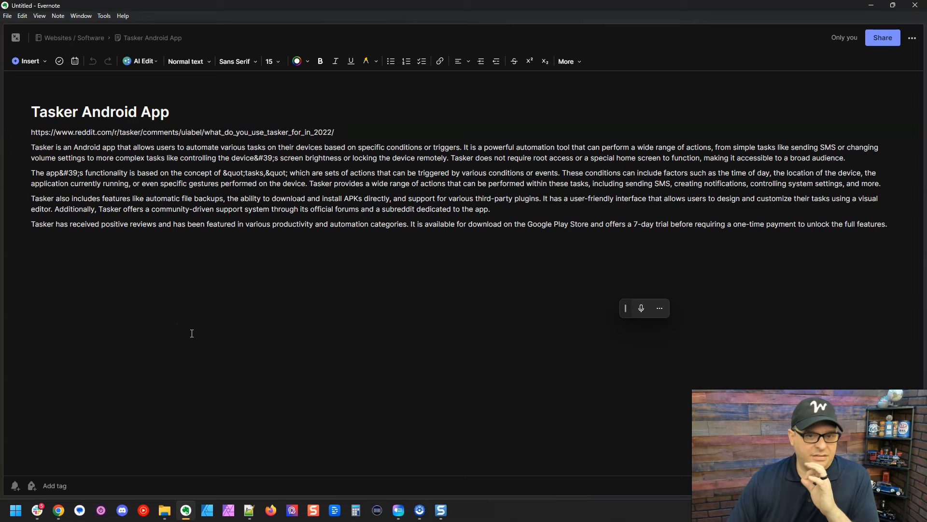
Return to the Make scenario and inspect the HTML output of the Markdown module's last operation.
{"action": "left_click_drag", "start_coordinate": [532, 7], "coordinate": [926, 193]}
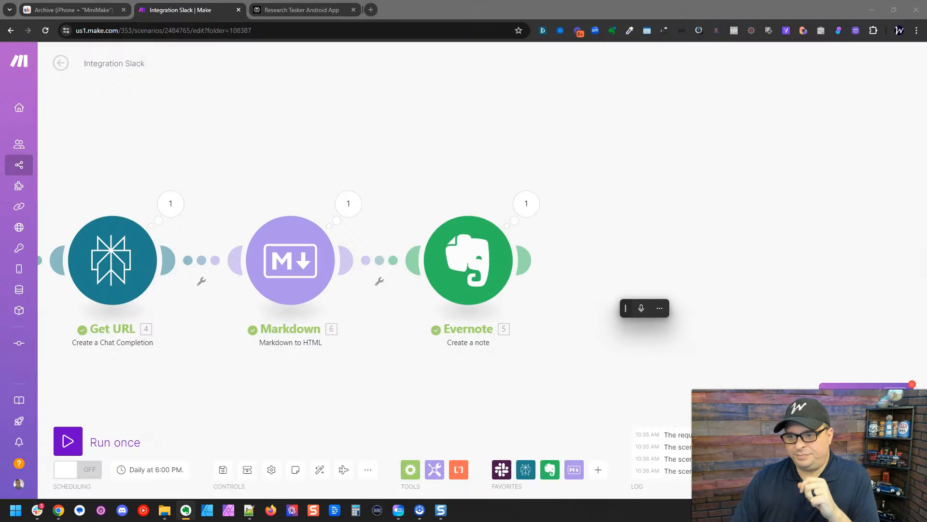
{"action": "left_click", "coordinate": [320, 469]}
{"action": "left_click_drag", "start_coordinate": [540, 364], "coordinate": [345, 356]}
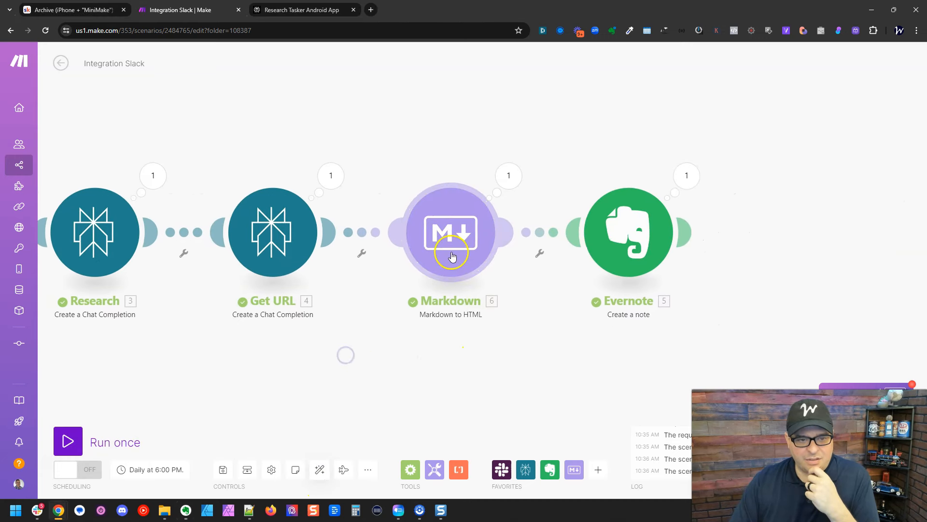
{"action": "left_click", "coordinate": [508, 175]}
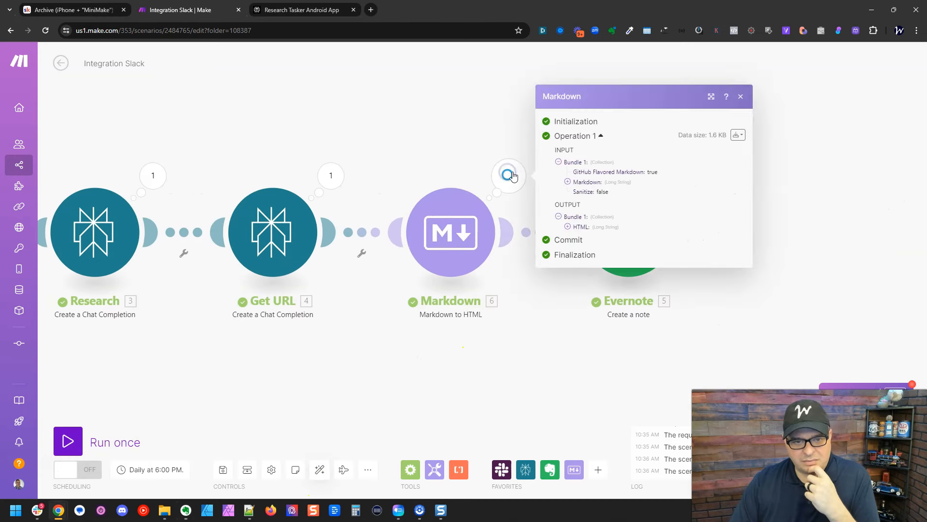
{"action": "left_click", "coordinate": [579, 227]}
{"action": "left_click", "coordinate": [465, 356]}
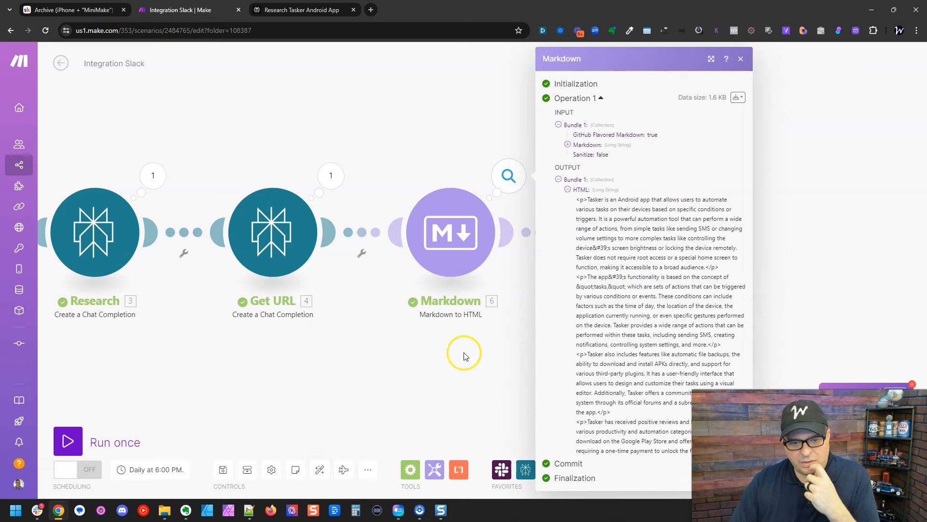
Close the Markdown output, auto-align the scenario's modules, and save the scenario.
{"action": "left_click", "coordinate": [456, 339]}
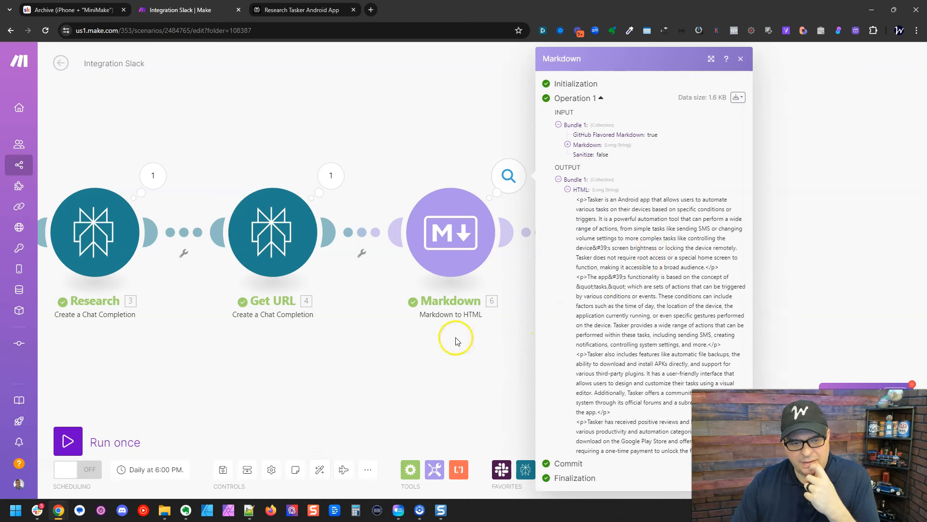
{"action": "left_click", "coordinate": [318, 472]}
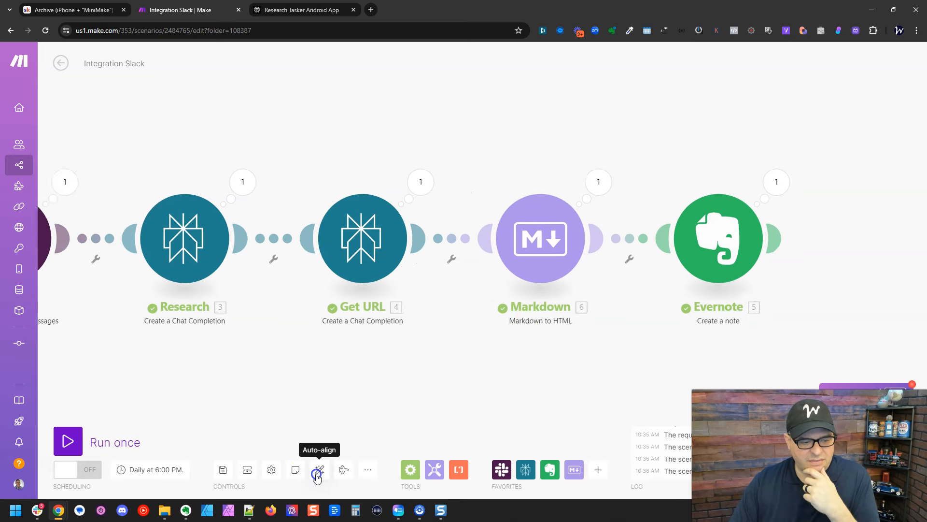
{"action": "left_click", "coordinate": [224, 477]}
{"action": "left_click", "coordinate": [271, 395]}
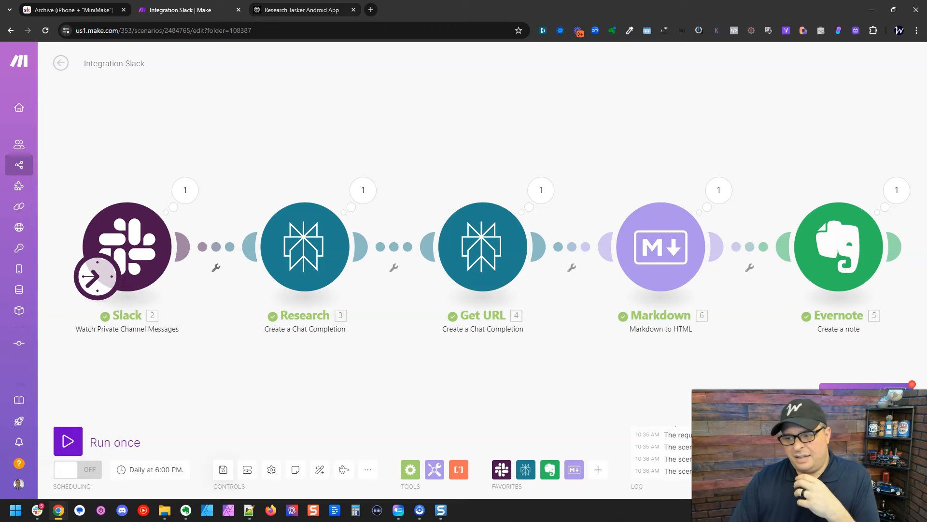
Switch to Evernote and search within the Tasker Android App note for "automate android".
{"action": "left_click_drag", "start_coordinate": [925, 116], "coordinate": [297, 83]}
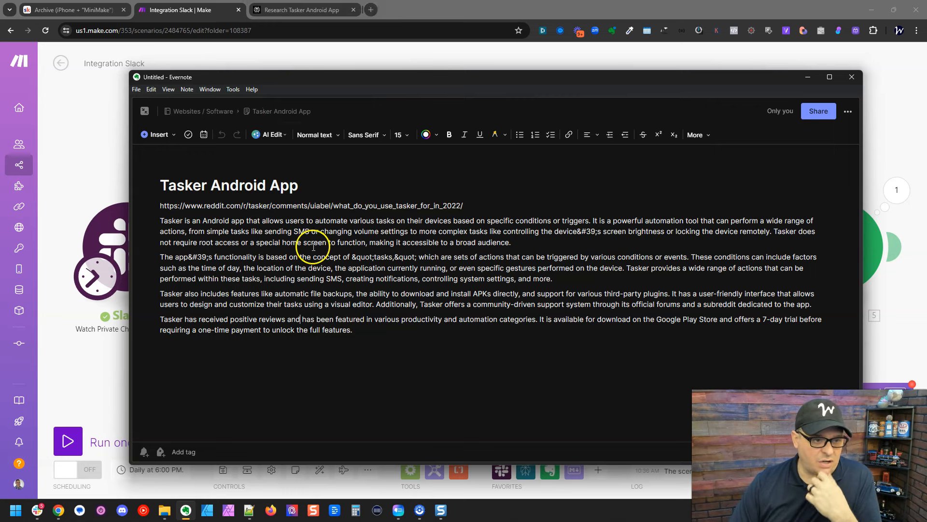
{"action": "key", "text": "ctrl+f"}
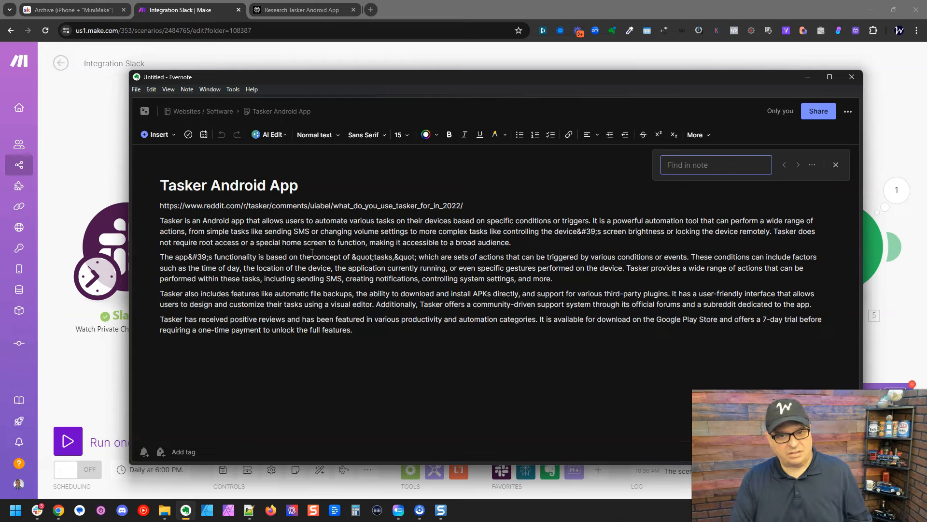
{"action": "type", "text": "automate android"}
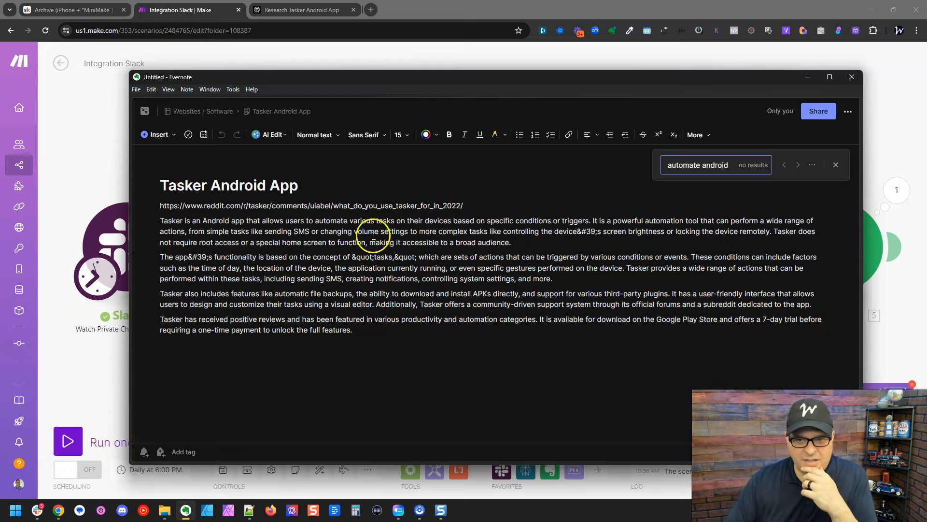
{"action": "left_click", "coordinate": [836, 164]}
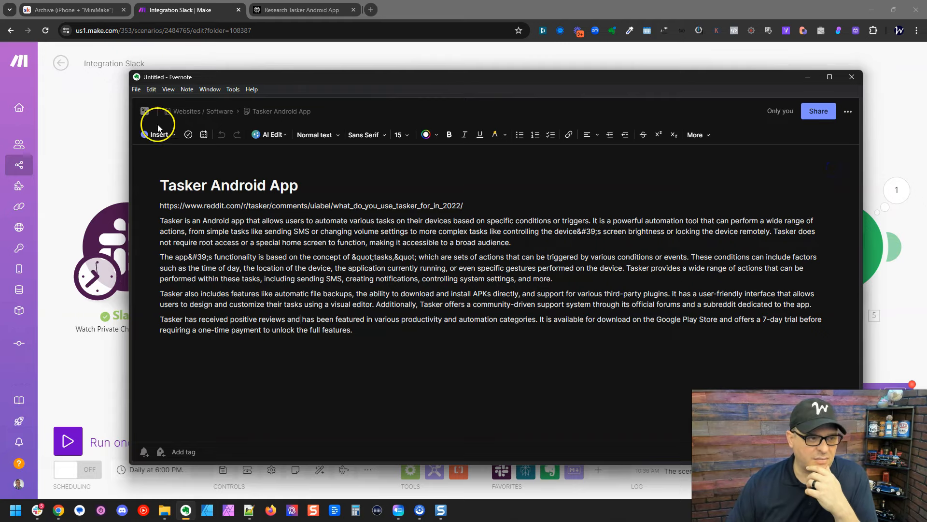
Collapse the note and search the Websites / Software notebook for "automate android".
{"action": "left_click", "coordinate": [144, 111]}
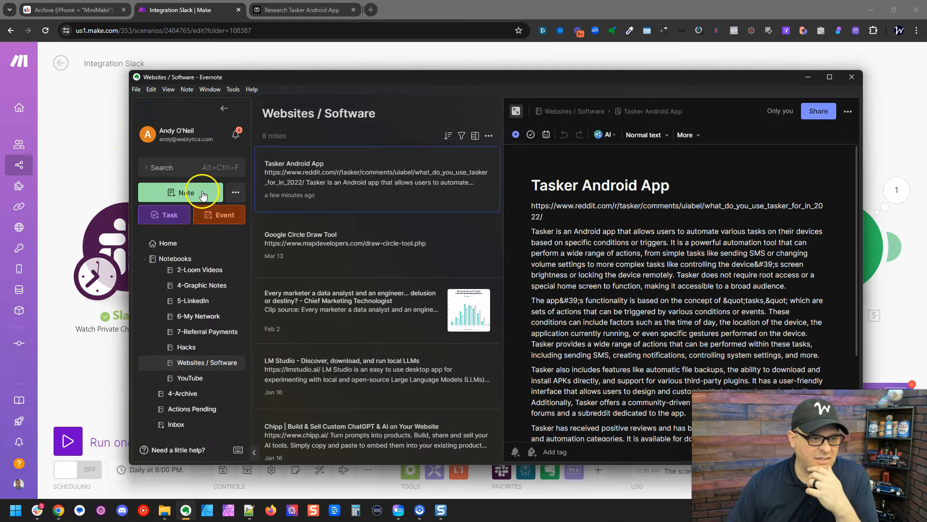
{"action": "left_click", "coordinate": [182, 163]}
{"action": "type", "text": "automate android"}
{"action": "key", "text": "Return"}
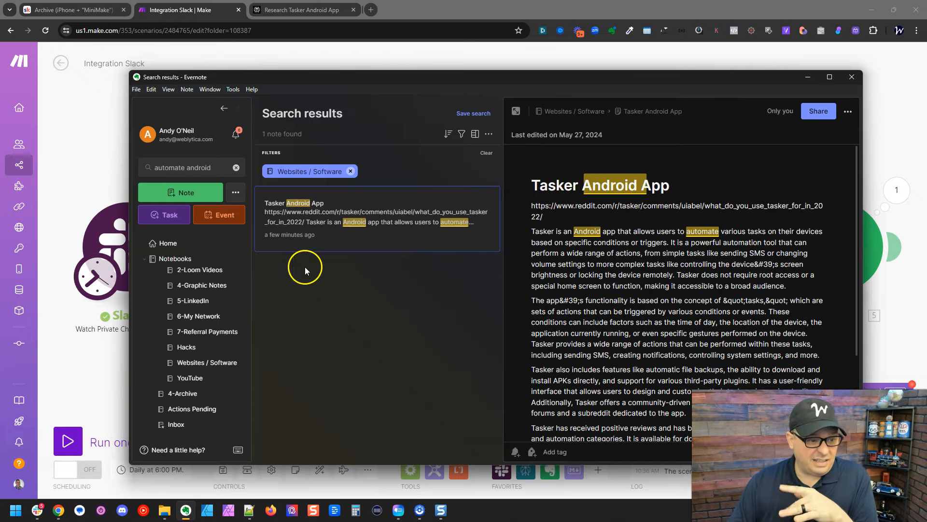
Return to the Websites / Software notebook and copy the URL from the Google Circle Draw Tool note.
{"action": "left_click", "coordinate": [212, 363]}
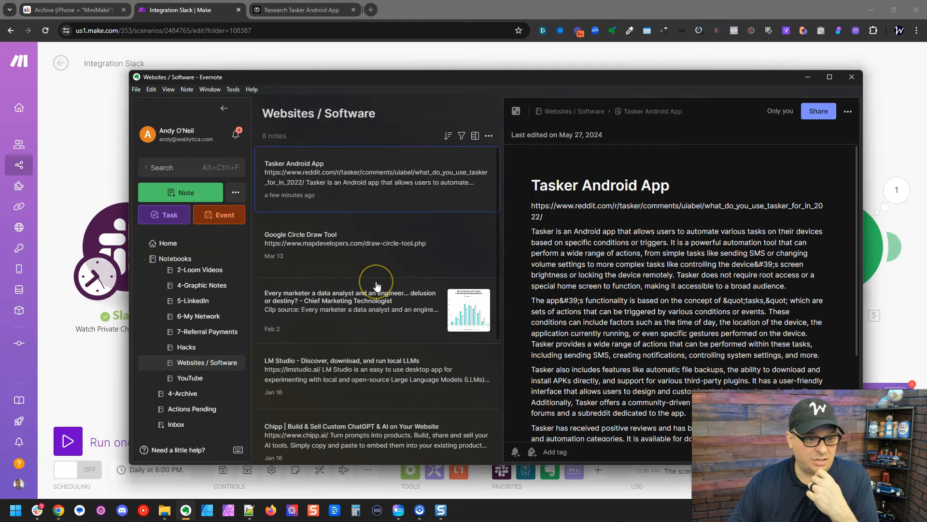
{"action": "left_click", "coordinate": [374, 261]}
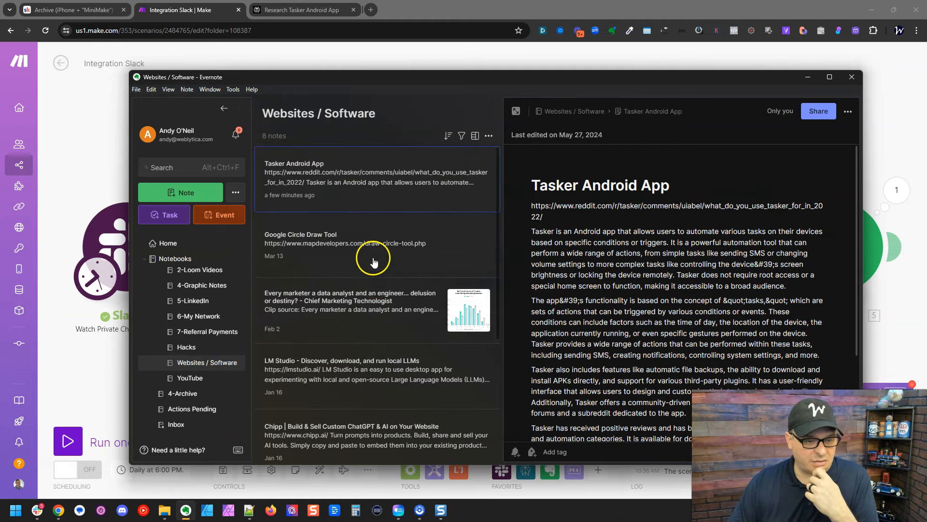
{"action": "left_click", "coordinate": [715, 207]}
{"action": "left_click_drag", "start_coordinate": [717, 206], "coordinate": [536, 206]}
{"action": "key", "text": "ctrl+c"}
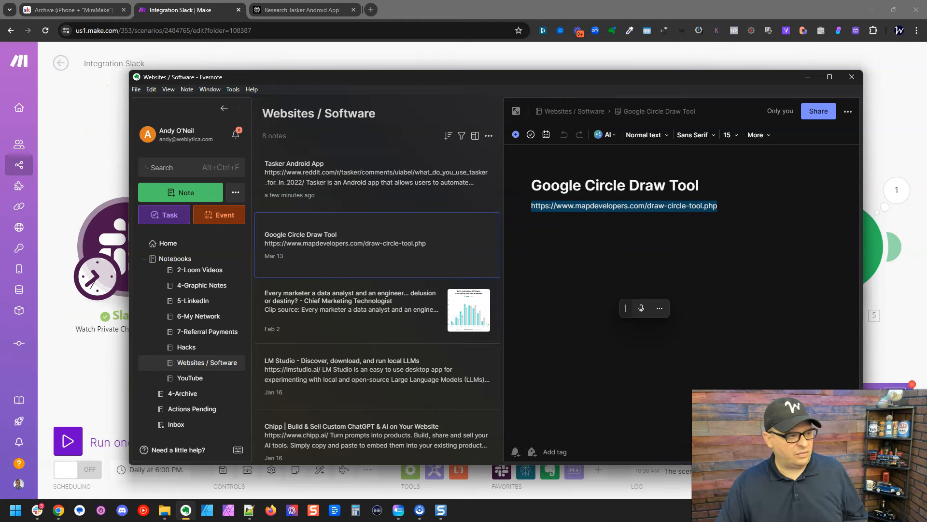
{"action": "left_click_drag", "start_coordinate": [0, 61], "coordinate": [193, 67]}
{"action": "left_click", "coordinate": [326, 391]}
{"action": "key", "text": "ctrl+v"}
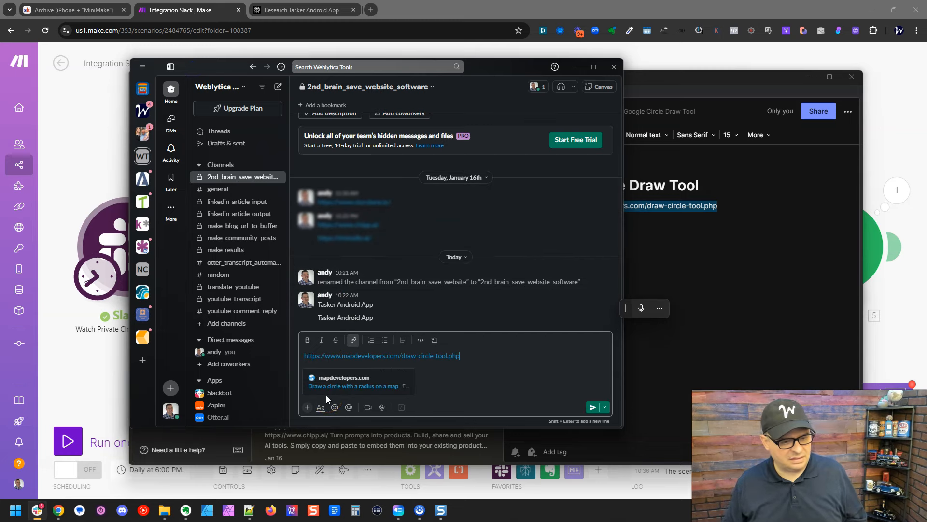
{"action": "key", "text": "Return"}
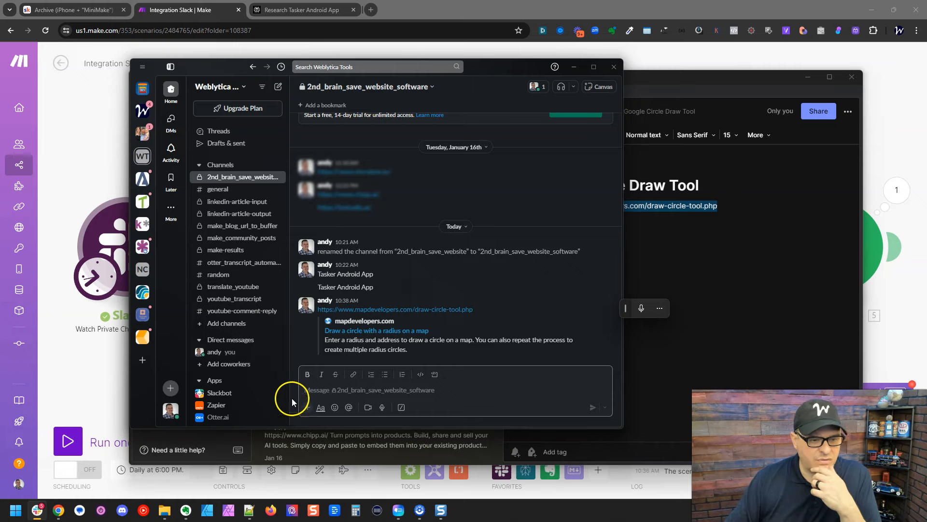
Return to the Make scenario, run only the Slack module, and check its output.
{"action": "left_click", "coordinate": [71, 376]}
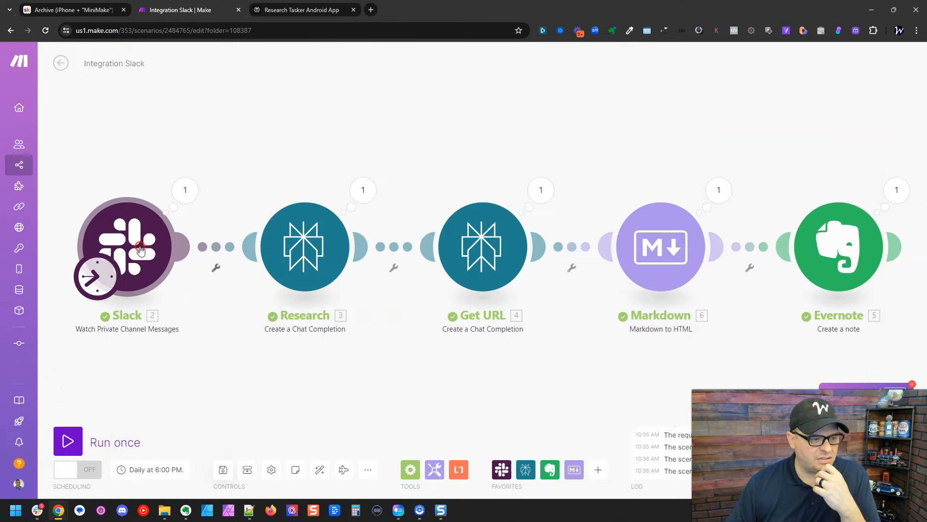
{"action": "right_click", "coordinate": [143, 252]}
{"action": "left_click", "coordinate": [175, 270]}
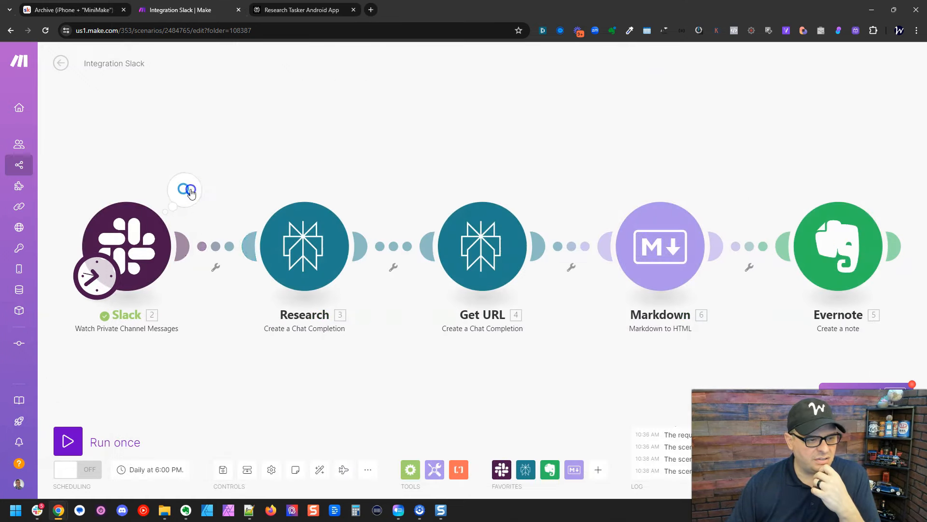
{"action": "left_click", "coordinate": [184, 189]}
{"action": "key", "text": "Escape"}
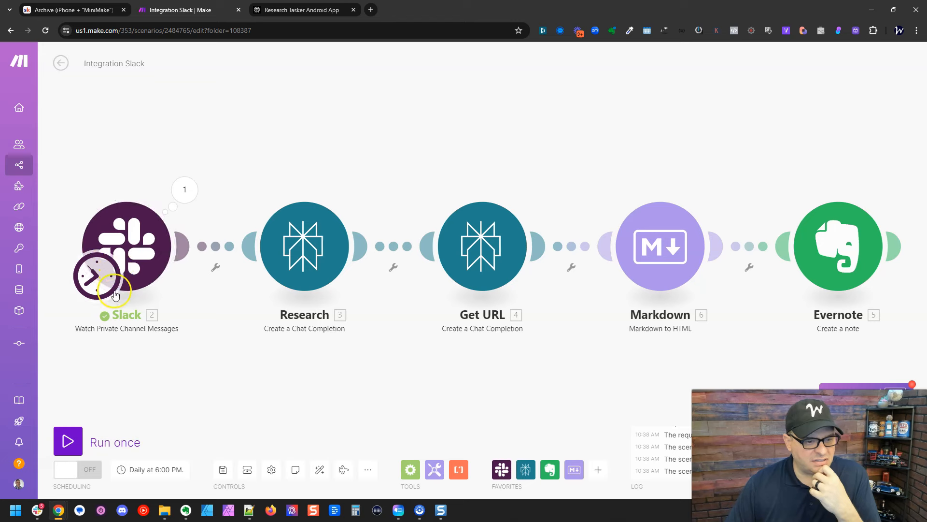
Choose the Slack module's starting point and run the whole scenario once.
{"action": "right_click", "coordinate": [129, 236]}
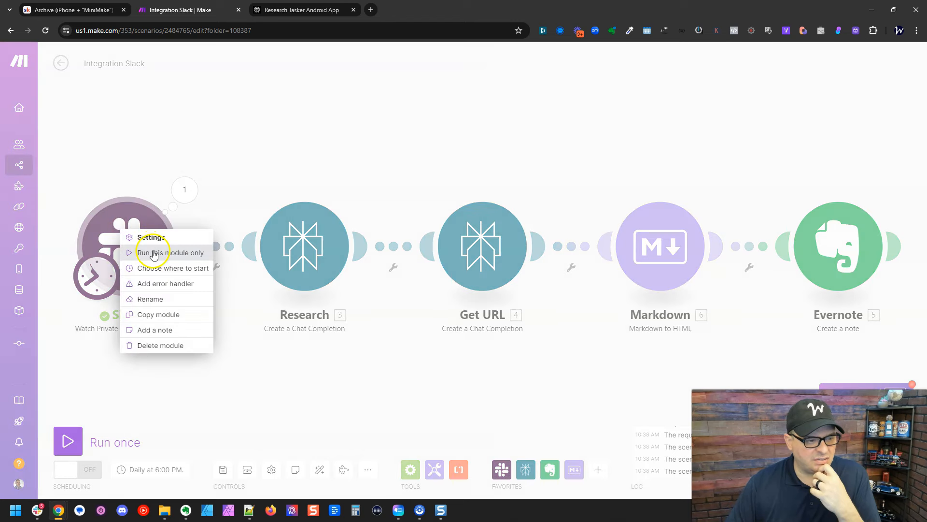
{"action": "left_click", "coordinate": [155, 268]}
{"action": "left_click", "coordinate": [224, 269]}
{"action": "left_click", "coordinate": [381, 294]}
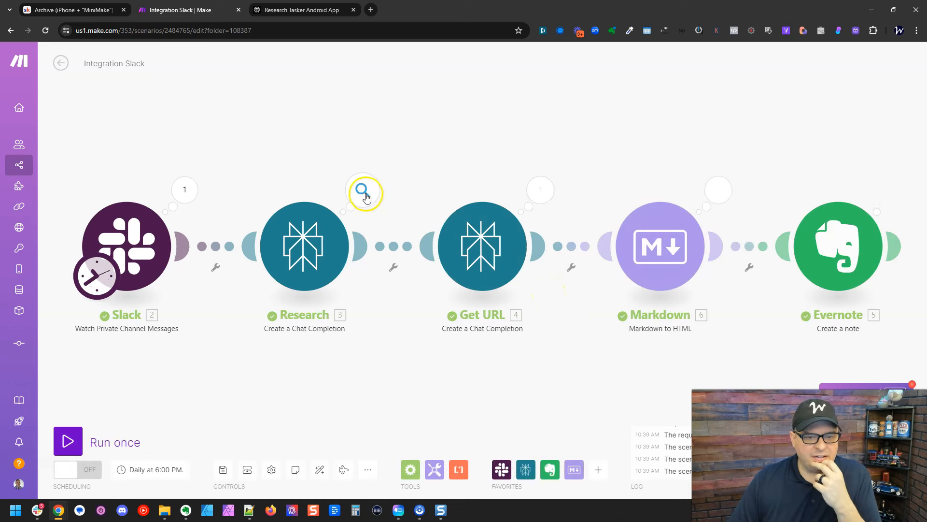
Inspect the Research module's output by expanding its choices, message and content, and read the generated text.
{"action": "left_click", "coordinate": [363, 190]}
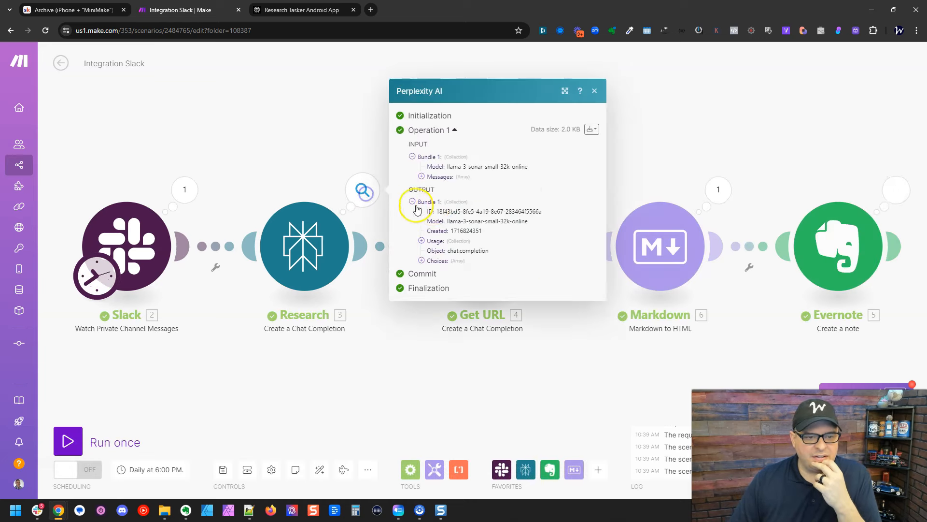
{"action": "left_click", "coordinate": [438, 260]}
{"action": "left_click", "coordinate": [441, 268]}
{"action": "left_click", "coordinate": [453, 278]}
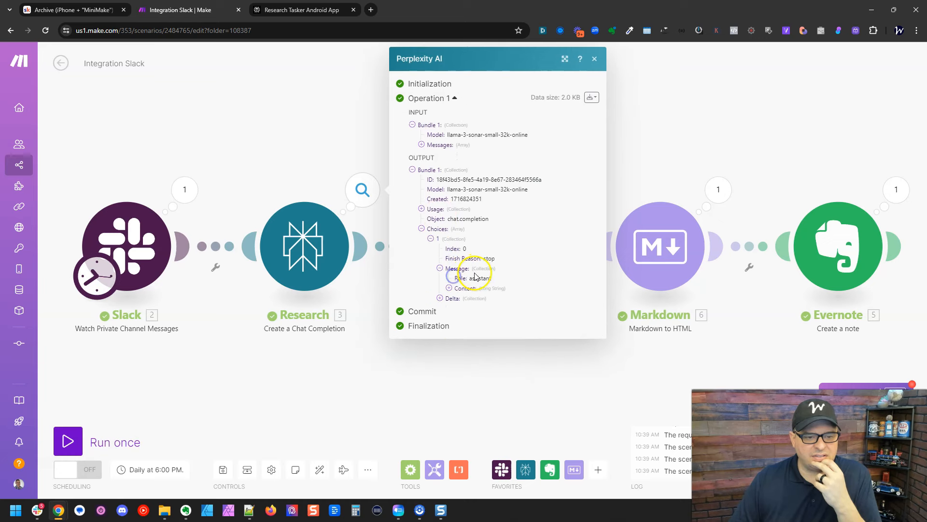
{"action": "left_click", "coordinate": [471, 288]}
{"action": "scroll", "coordinate": [425, 295], "scroll_direction": "down", "scroll_amount": 5}
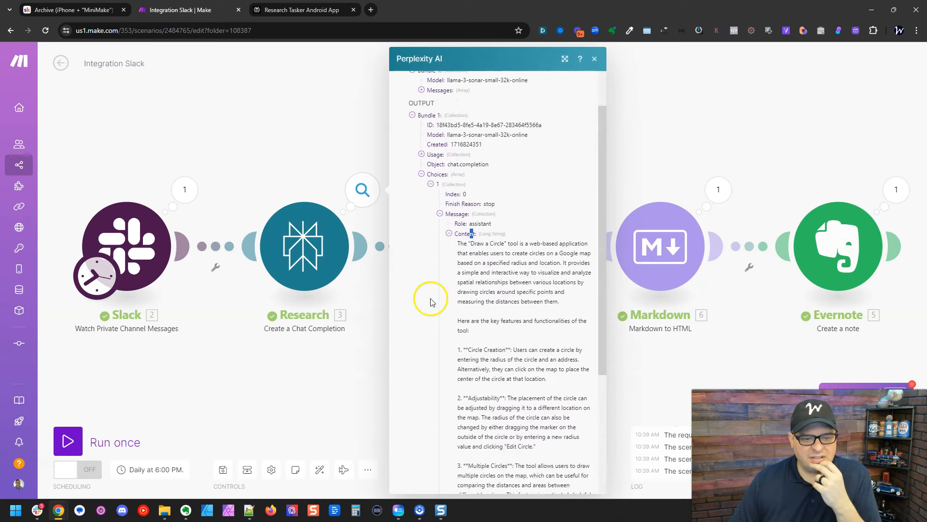
{"action": "scroll", "coordinate": [435, 298], "scroll_direction": "down", "scroll_amount": 1}
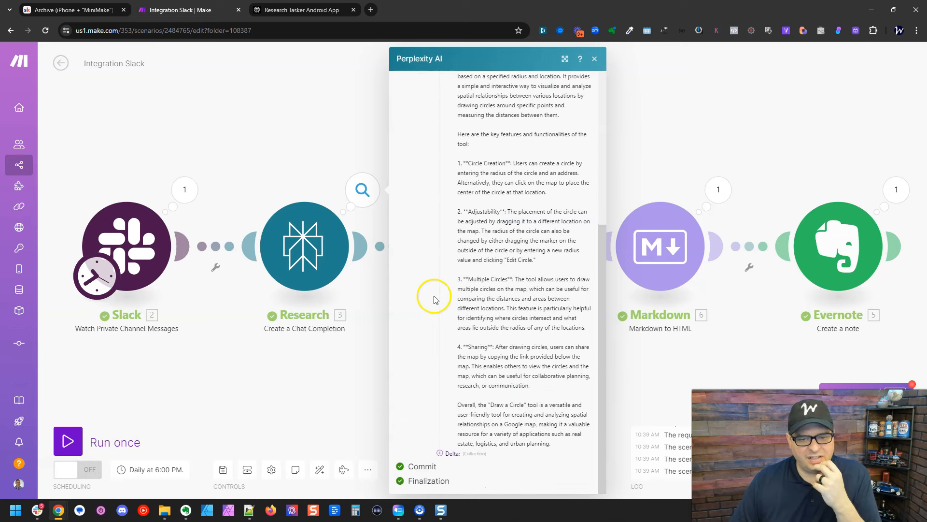
{"action": "scroll", "coordinate": [542, 294], "scroll_direction": "up", "scroll_amount": 6}
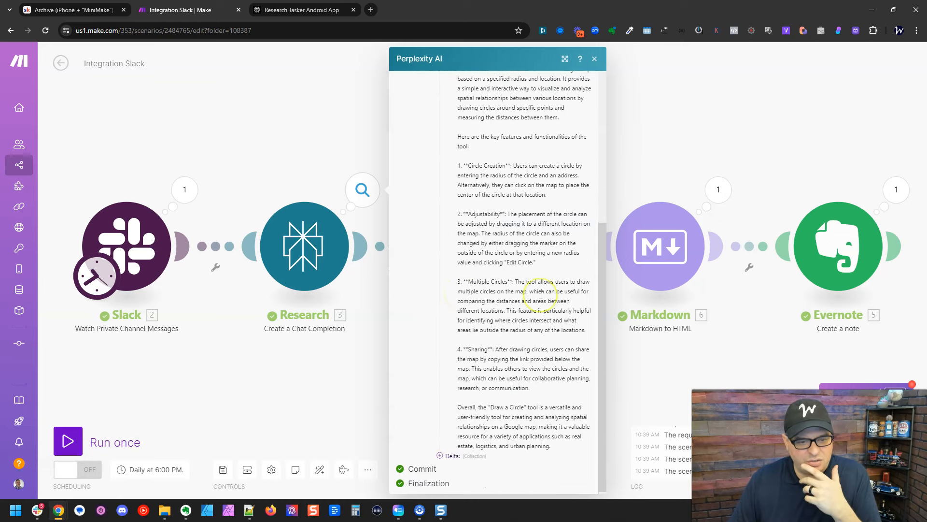
{"action": "left_click", "coordinate": [219, 158]}
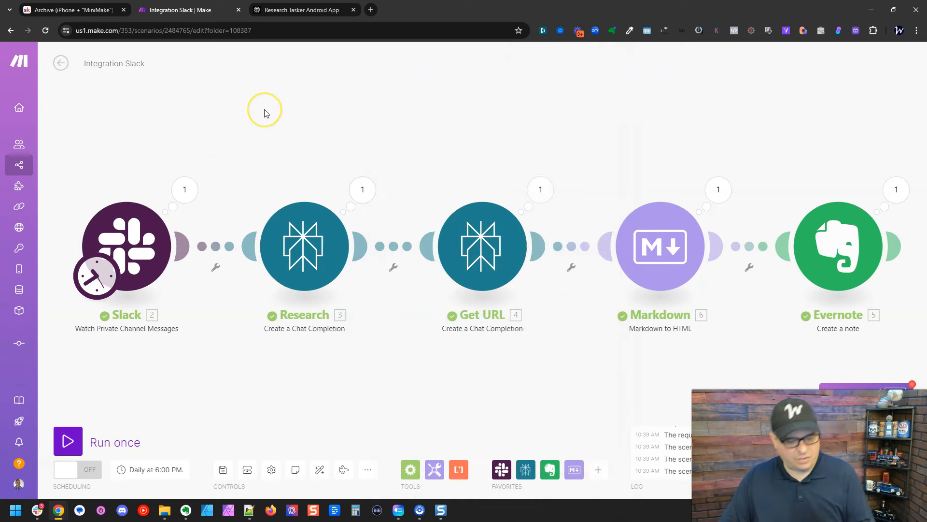
Switch to Evernote, expand the new note titled with the mapdevelopers.com URL, and examine its link and research text.
{"action": "key", "text": "alt+Tab"}
{"action": "key", "text": "alt+Tab"}
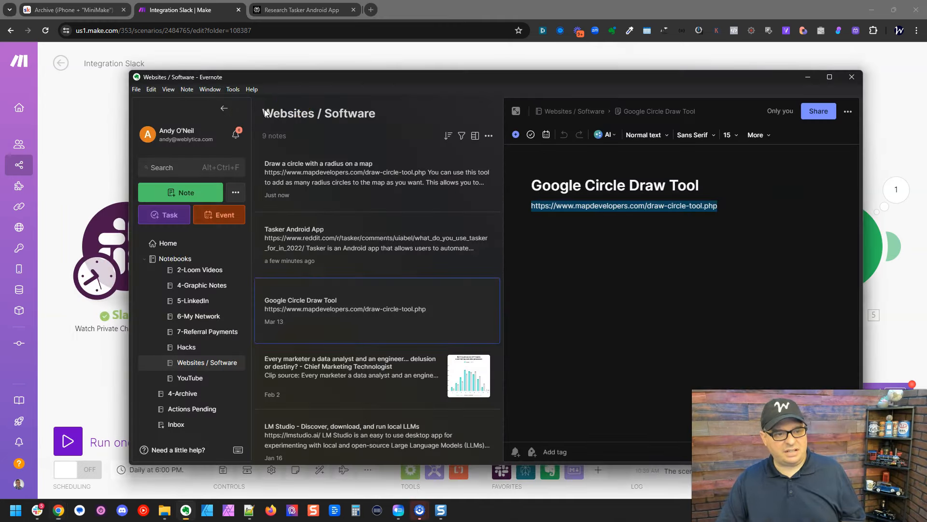
{"action": "left_click", "coordinate": [356, 177]}
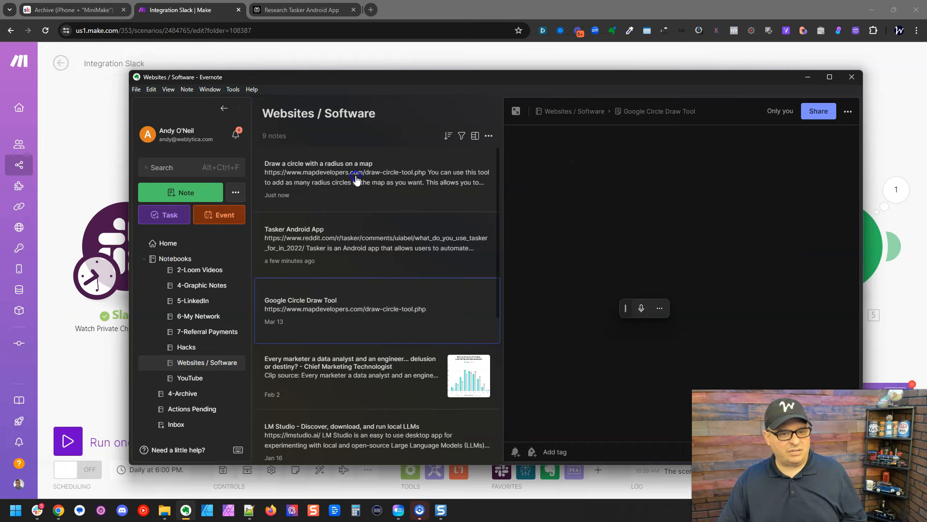
{"action": "left_click", "coordinate": [355, 183]}
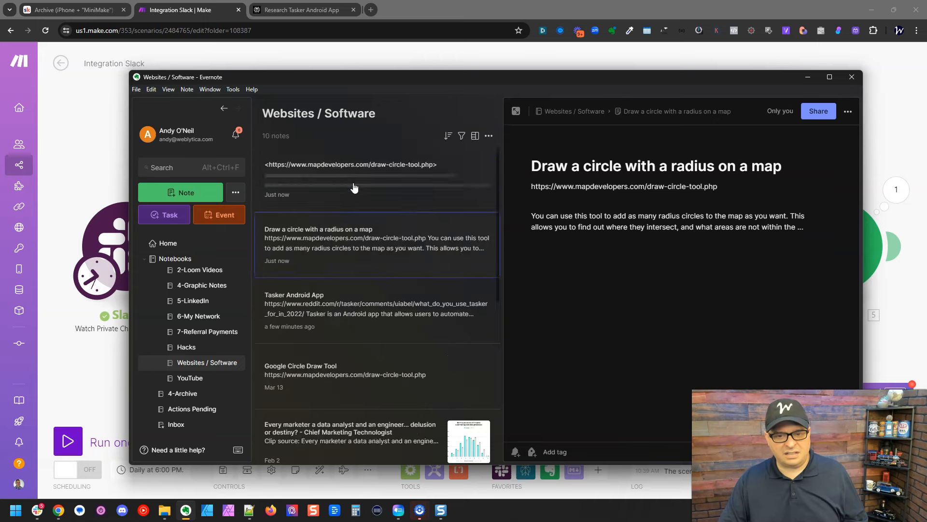
{"action": "left_click", "coordinate": [379, 187]}
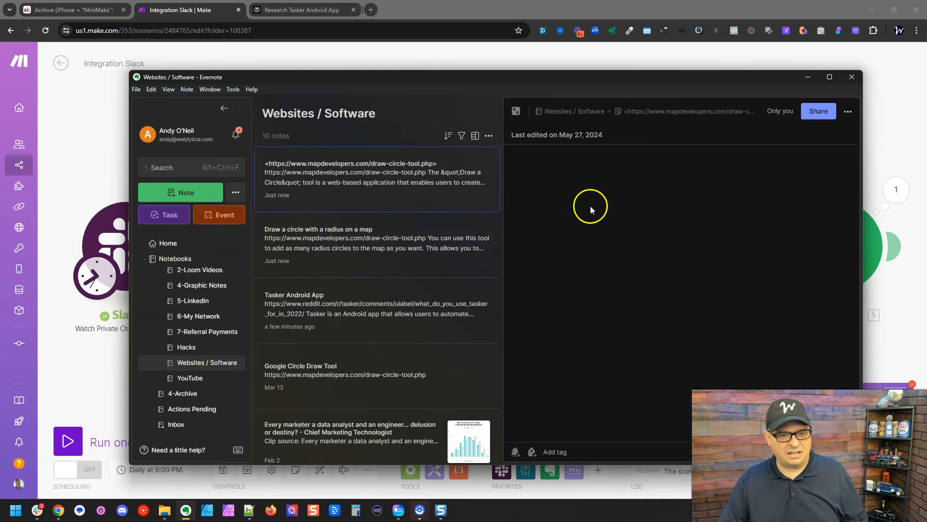
{"action": "left_click", "coordinate": [515, 111]}
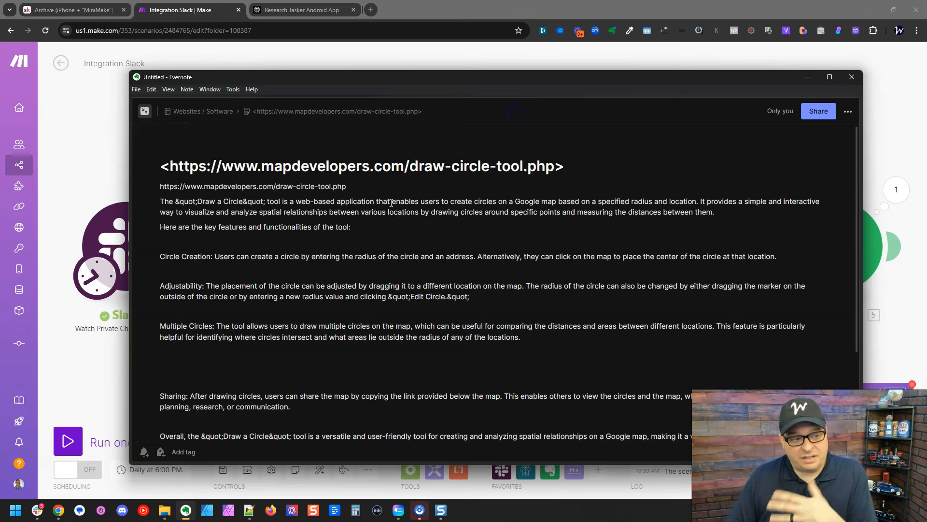
{"action": "triple_click", "coordinate": [268, 186]}
{"action": "left_click", "coordinate": [268, 207]}
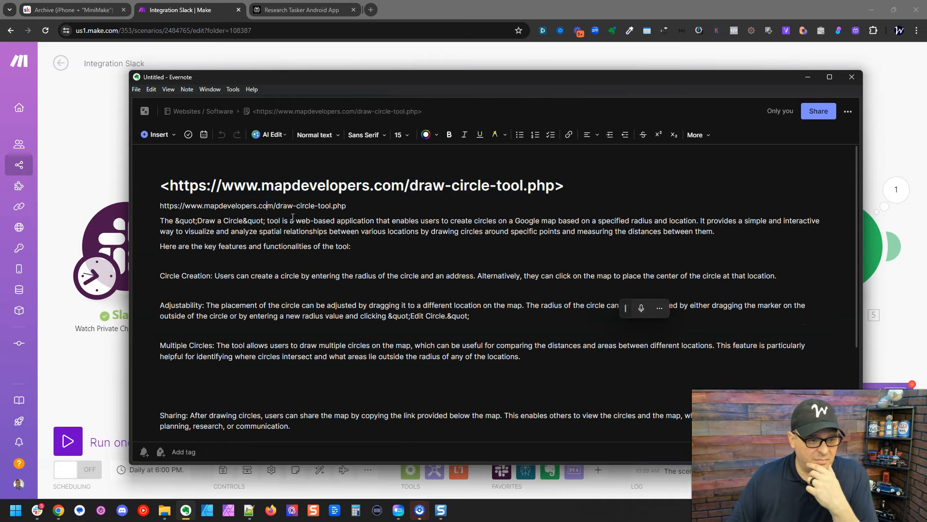
Collapse the expanded note and search the Websites / Software notebook for "draw circle on map".
{"action": "left_click", "coordinate": [143, 109]}
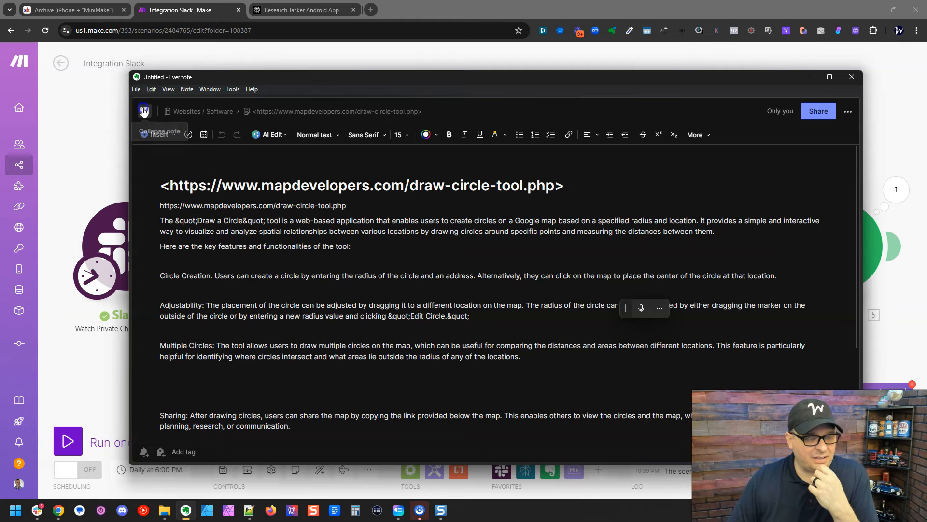
{"action": "left_click", "coordinate": [185, 164]}
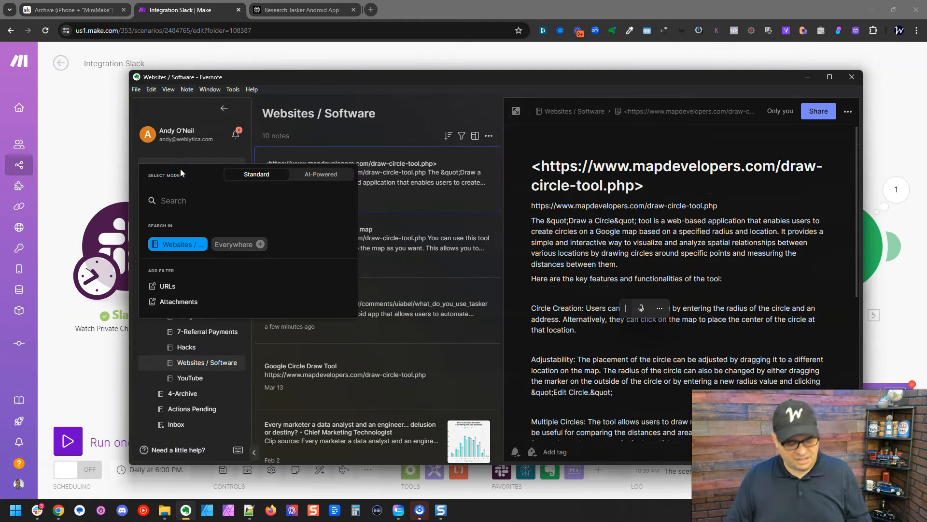
{"action": "type", "text": "draw"}
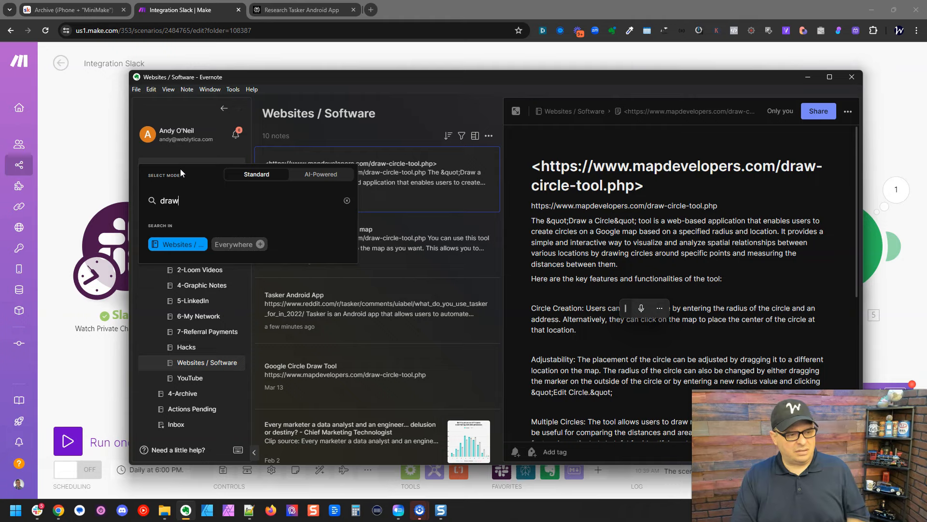
{"action": "type", "text": " circle on map"}
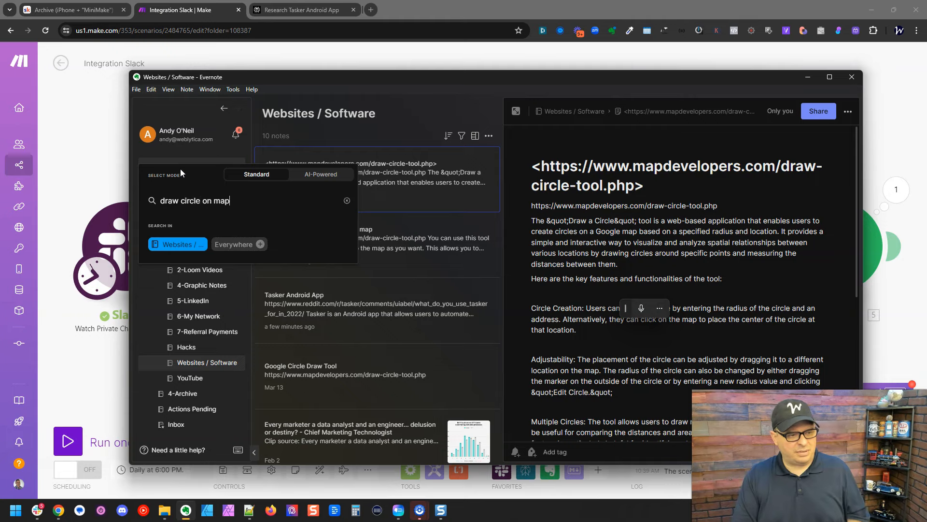
{"action": "key", "text": "Return"}
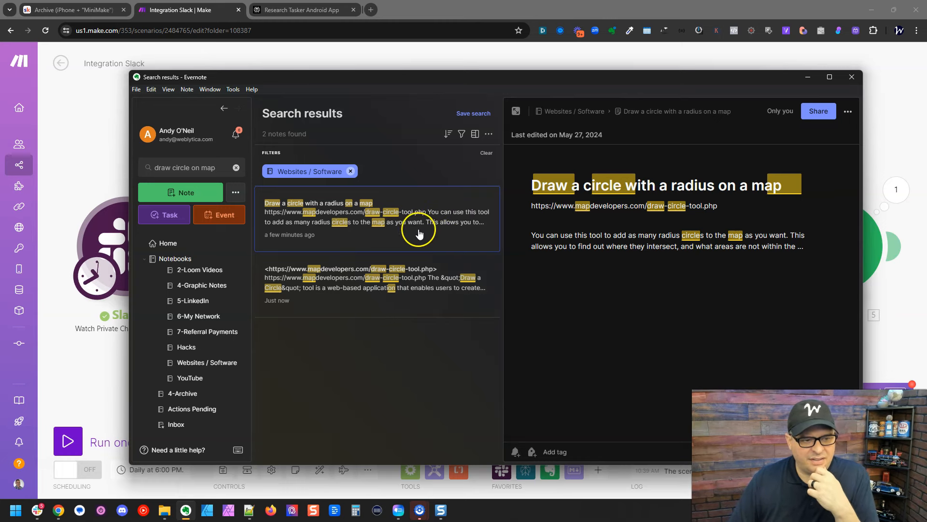
Compare the matching notes and move the older note "Draw a circle with a radius on a map" to the trash.
{"action": "left_click", "coordinate": [424, 305]}
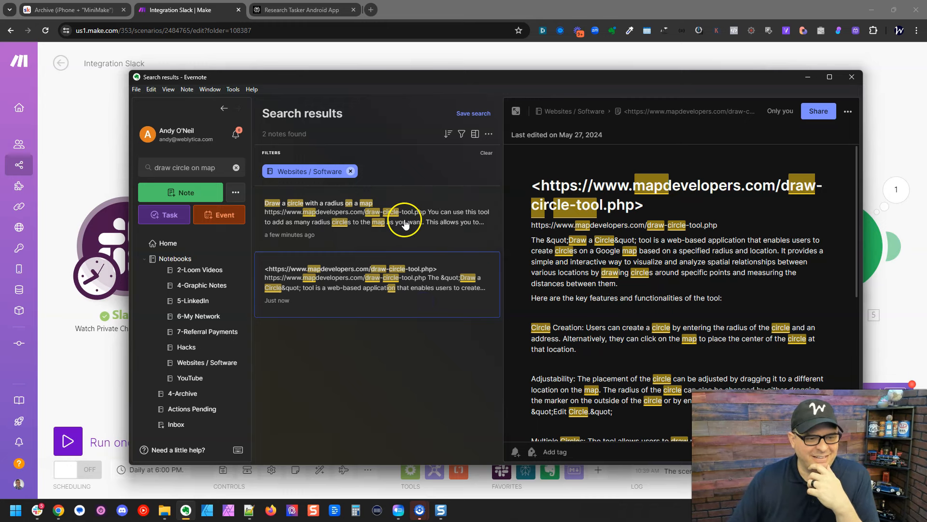
{"action": "left_click", "coordinate": [451, 241]}
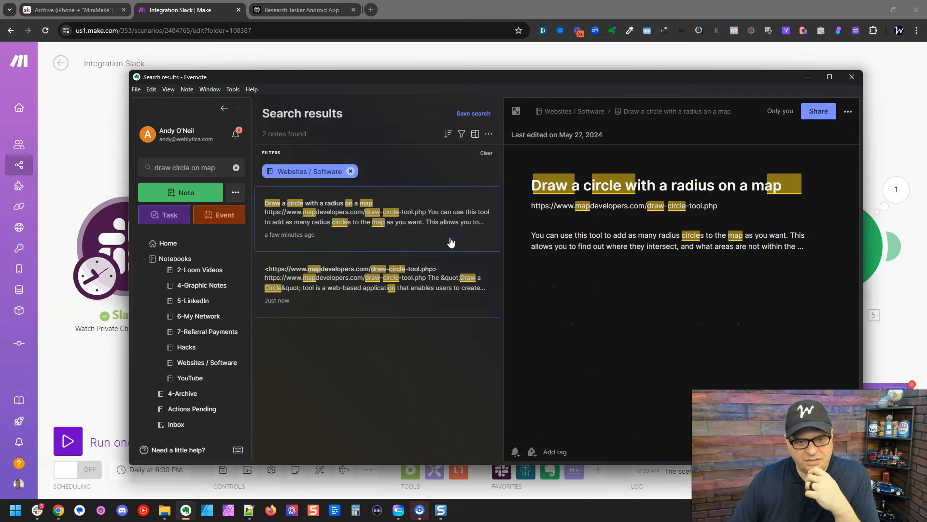
{"action": "key", "text": "Delete"}
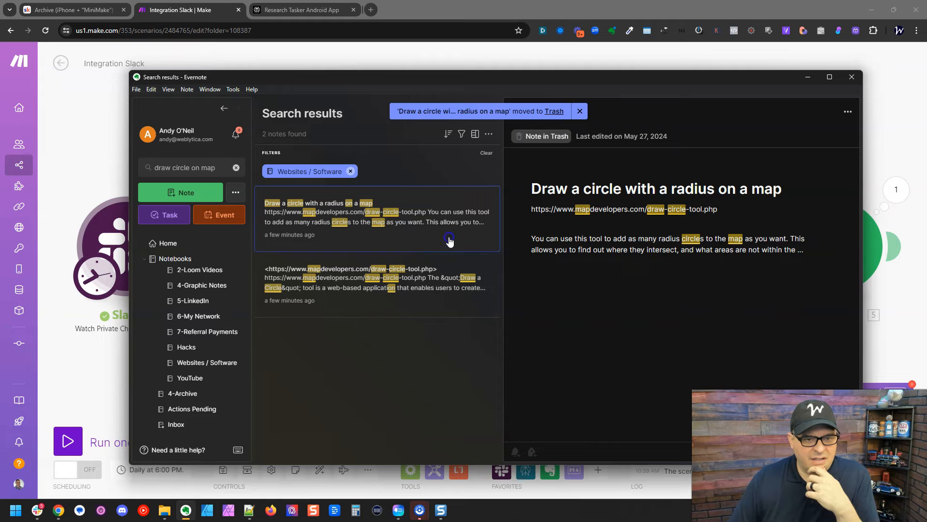
Open the note titled with the mapdevelopers.com URL and read its research text, checking the stray &quot; codes around the tool name.
{"action": "left_click", "coordinate": [425, 299]}
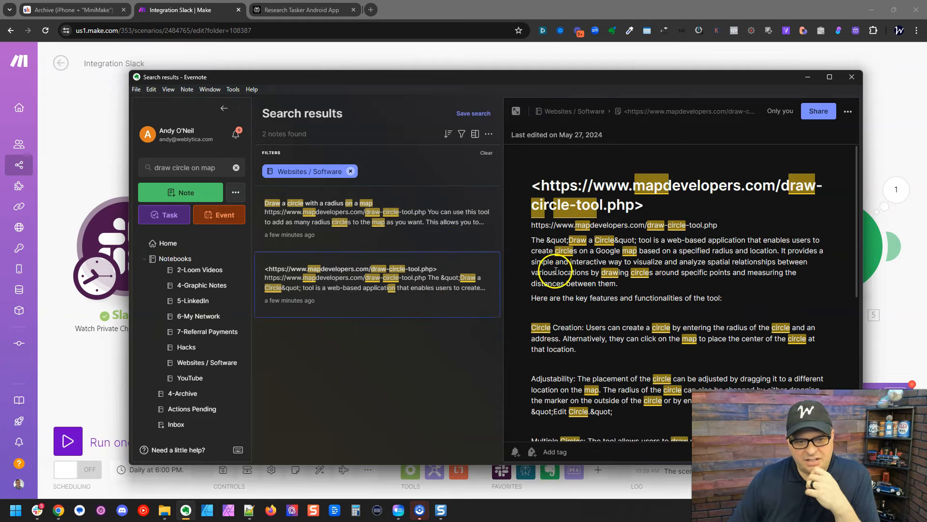
{"action": "scroll", "coordinate": [654, 277], "scroll_direction": "down", "scroll_amount": 5}
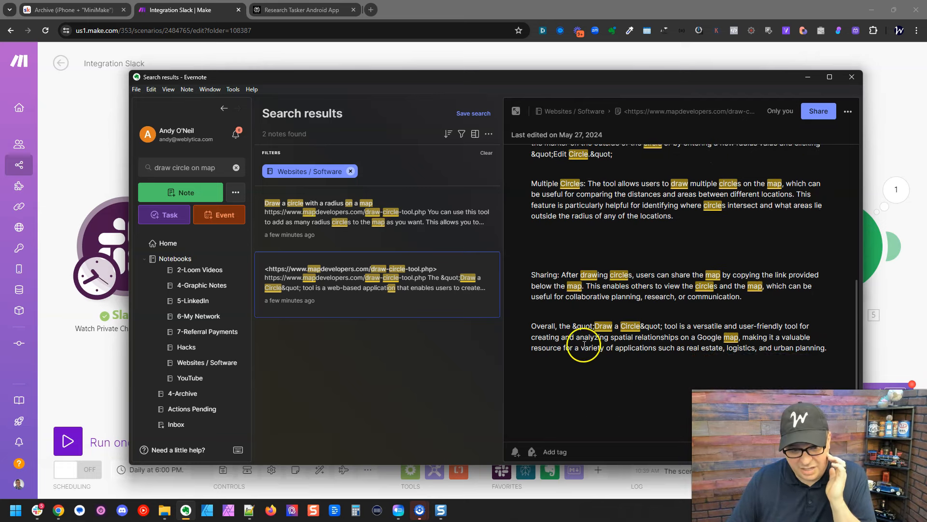
{"action": "left_click_drag", "start_coordinate": [573, 326], "coordinate": [594, 325]}
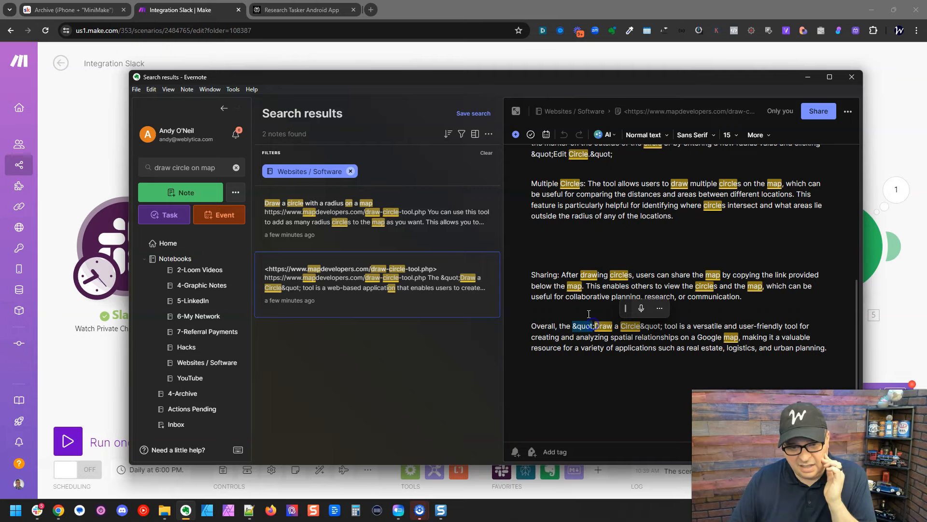
{"action": "scroll", "coordinate": [580, 264], "scroll_direction": "up", "scroll_amount": 10}
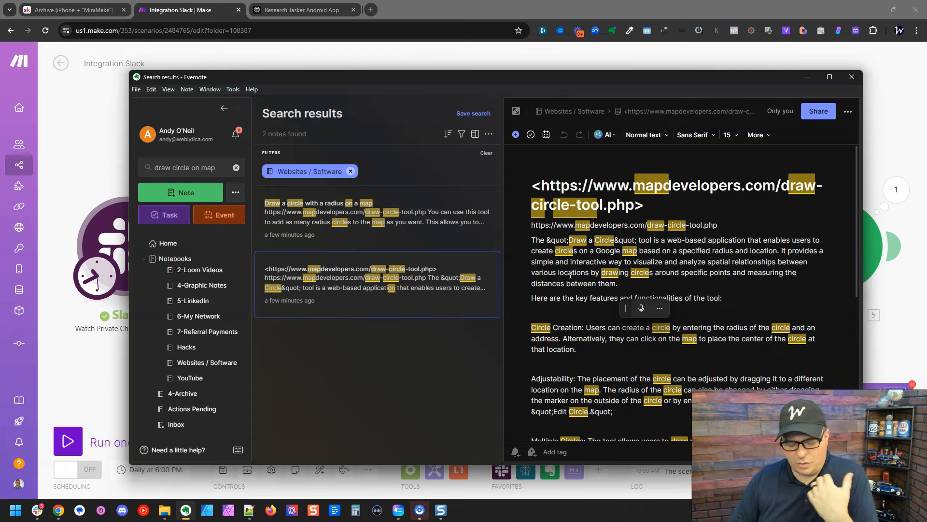
{"action": "left_click", "coordinate": [559, 264]}
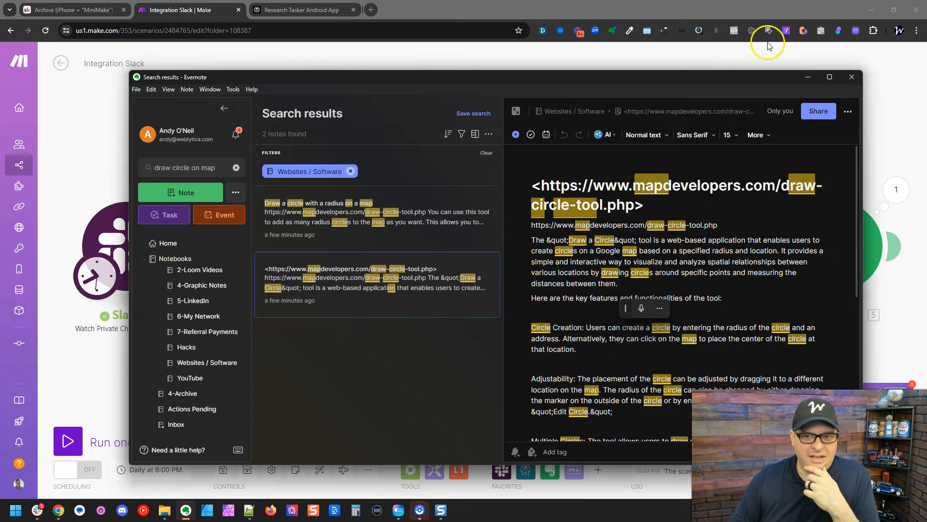
Minimize Evernote and return to the Integration Slack scenario in Make.
{"action": "left_click", "coordinate": [808, 78]}
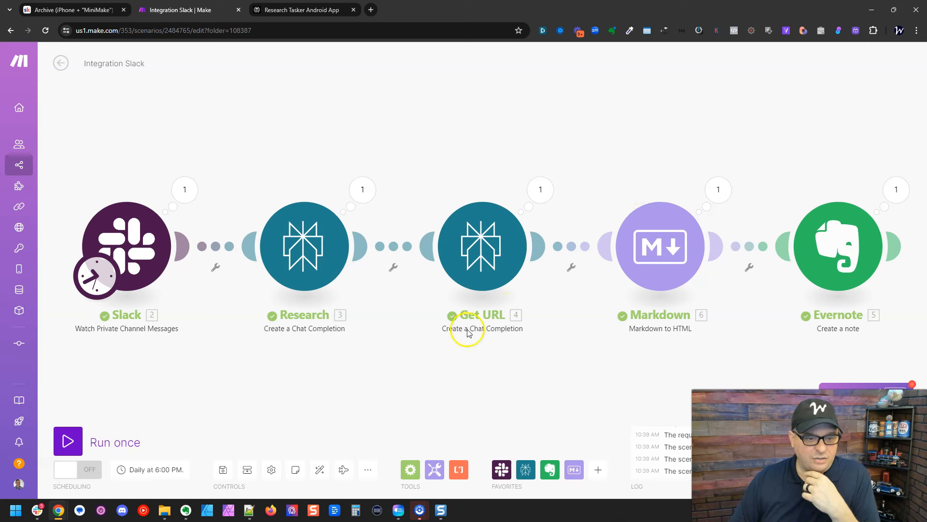
{"action": "left_click", "coordinate": [410, 364]}
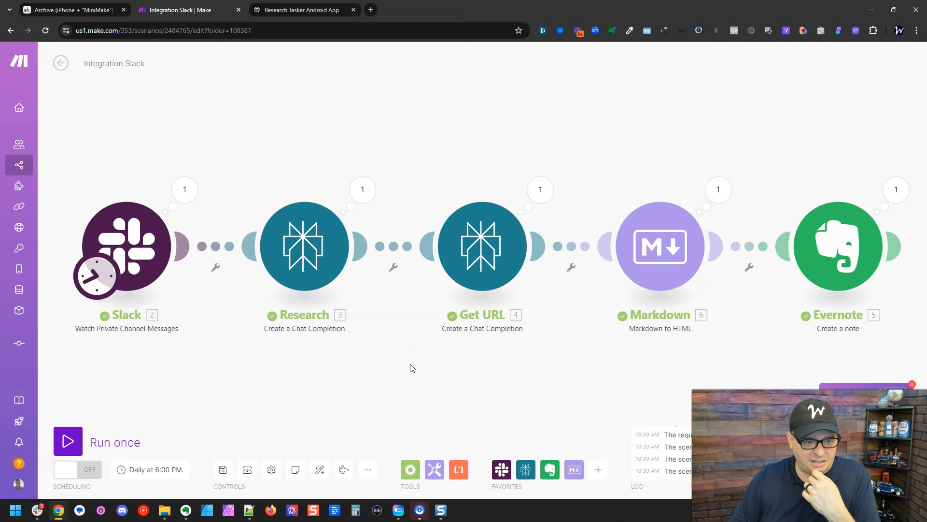
{"action": "left_click", "coordinate": [281, 419]}
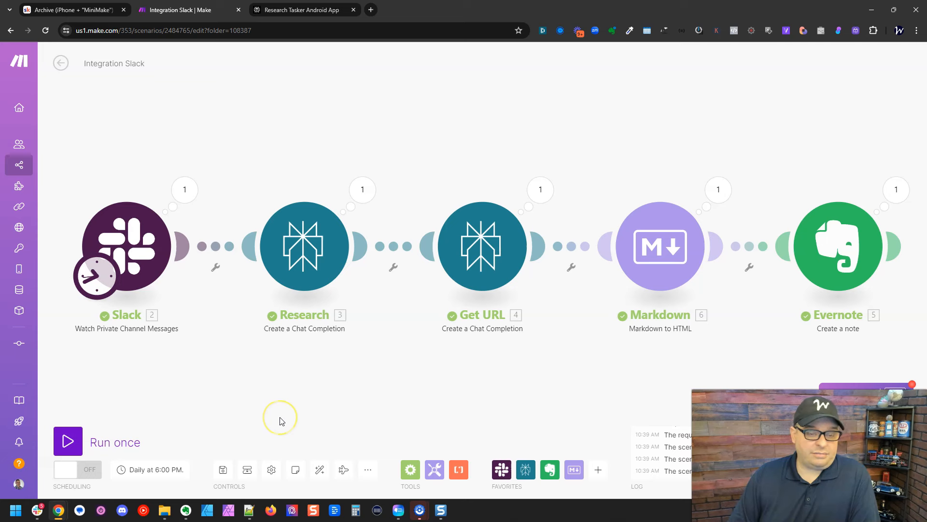